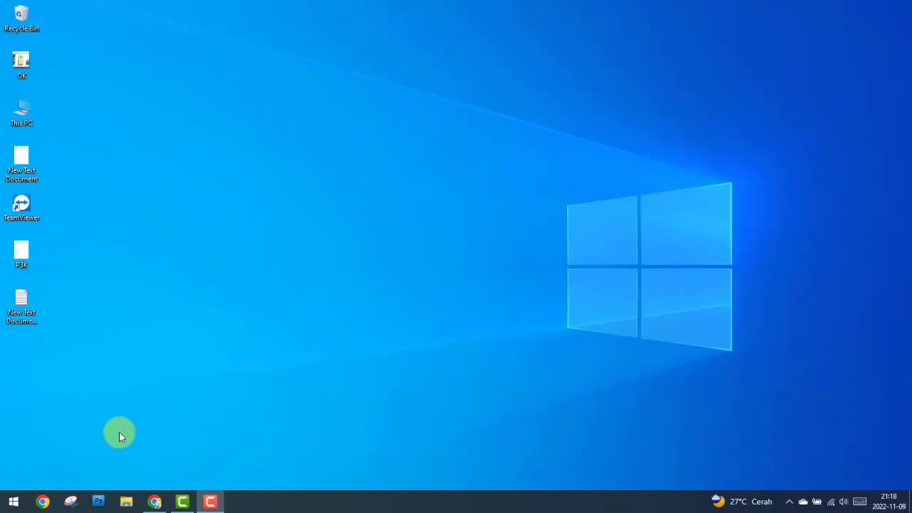
Refresh the desktop and toggle the screen recorder controls.
right_click(119, 432)
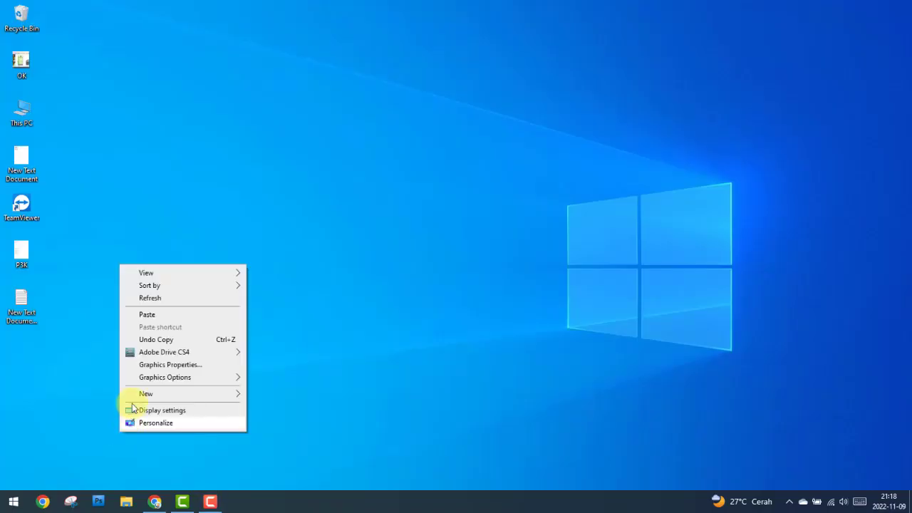
click(149, 298)
click(212, 507)
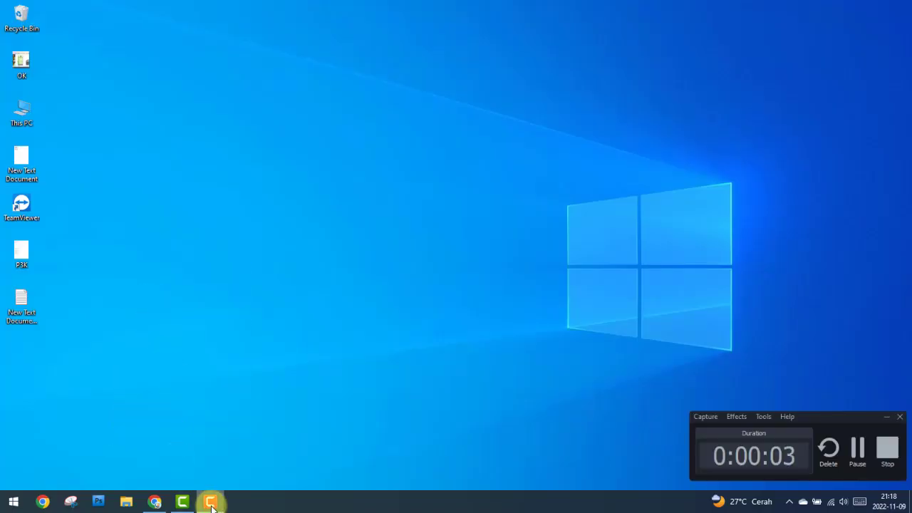
click(212, 502)
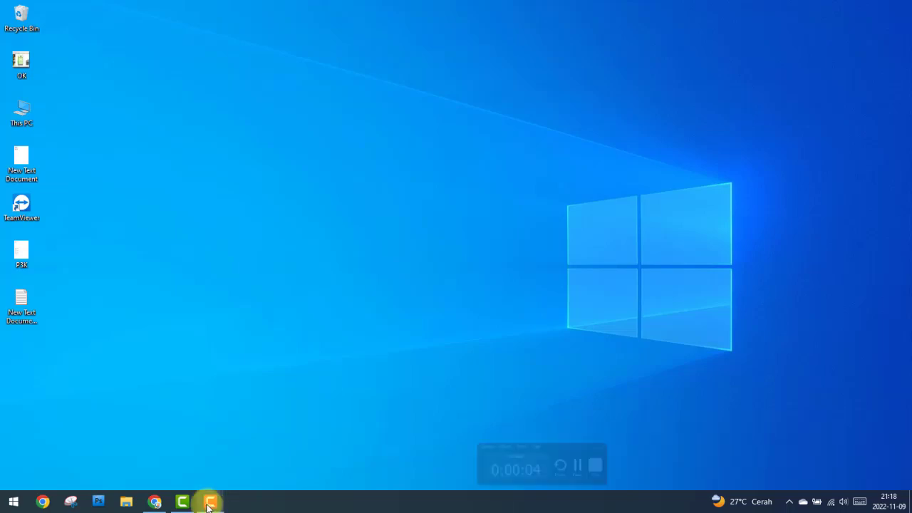
Preview BAD-7 from the SSD (E:) Thumbnail folder in Photos, then close it.
click(126, 502)
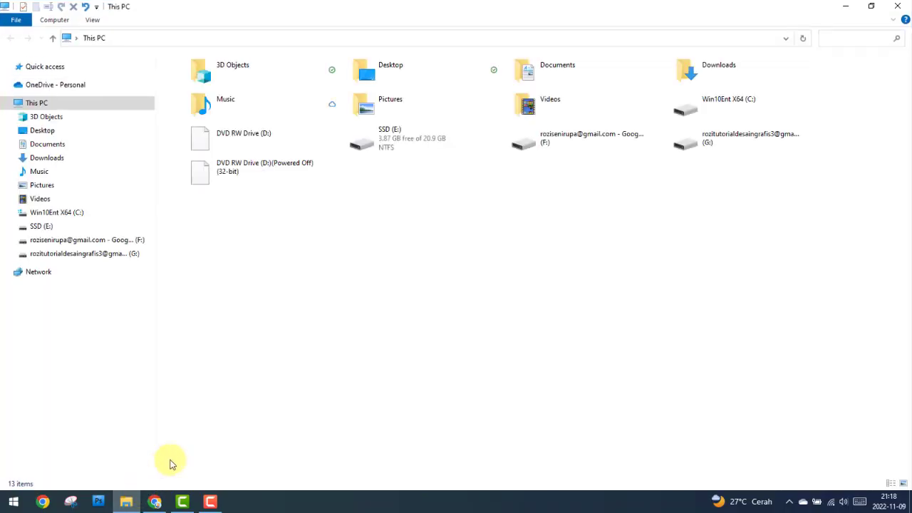
click(107, 227)
double_click(633, 91)
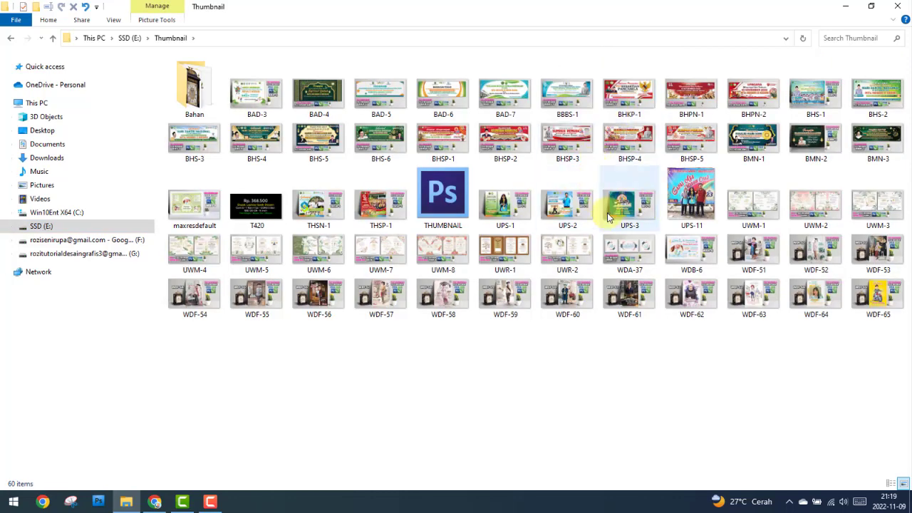
double_click(513, 97)
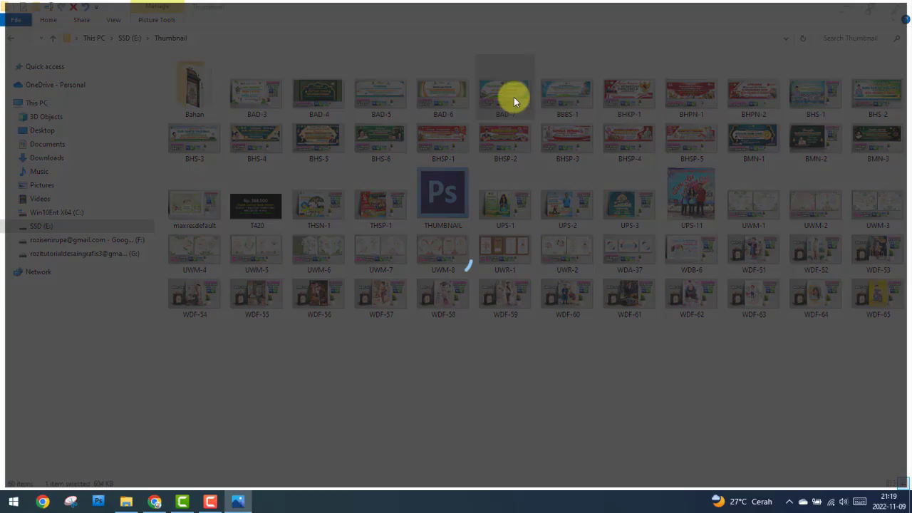
scroll(505, 124, up, 2)
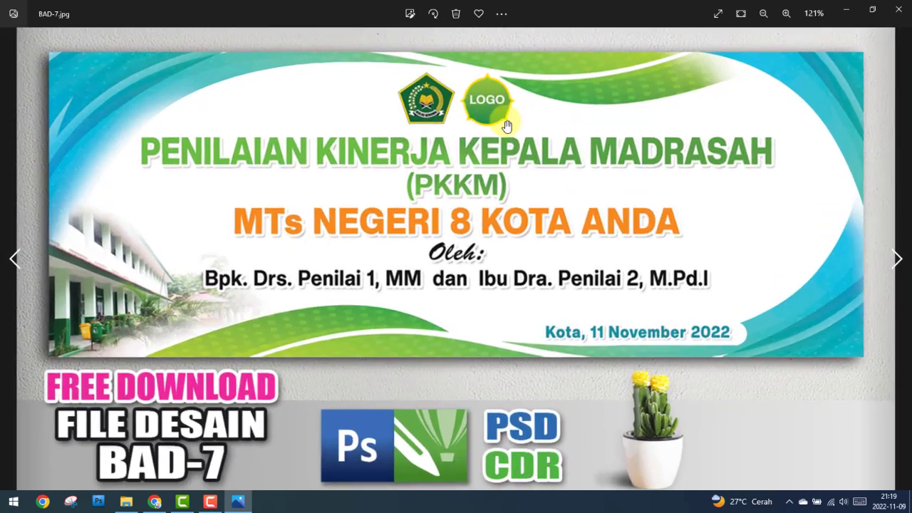
scroll(506, 127, up, 1)
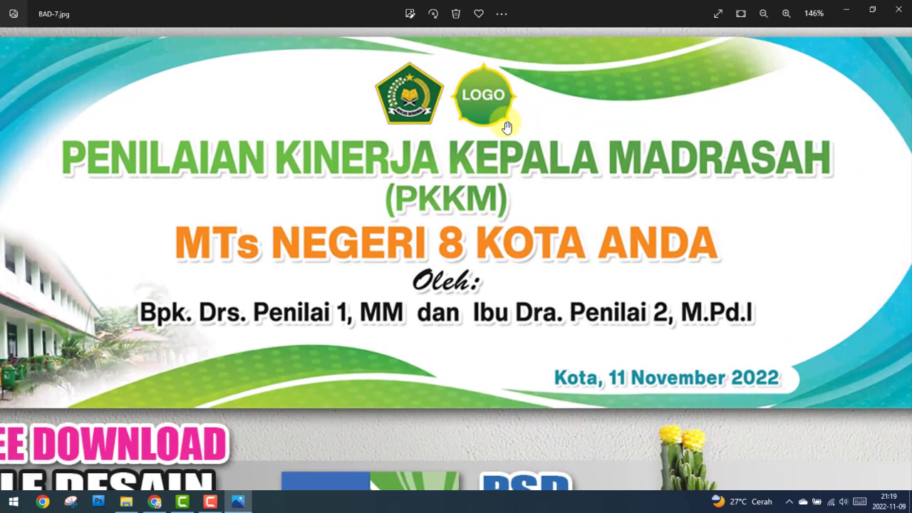
scroll(508, 129, down, 1)
scroll(510, 133, down, 1)
scroll(510, 133, down, 1)
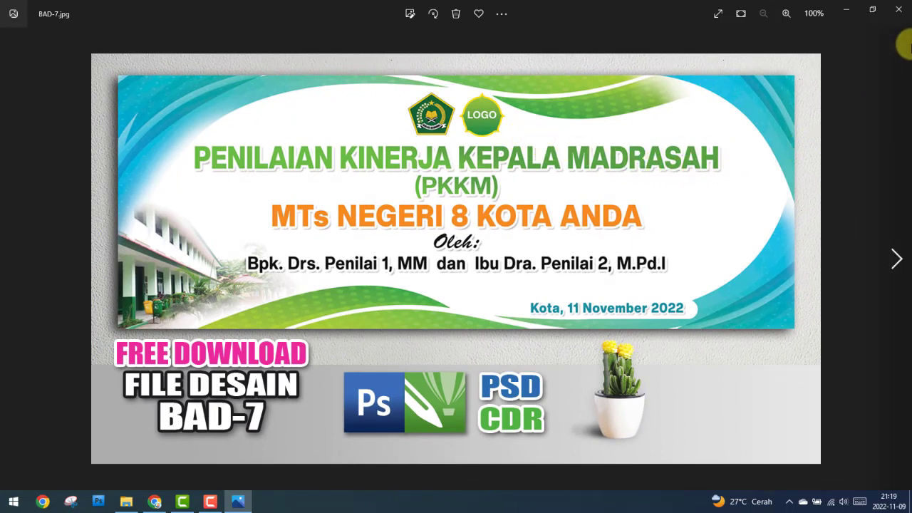
click(901, 9)
Open the BAD-7 banner JPG from Desain > BAD-7 > BAD-7P in Photos.
click(10, 38)
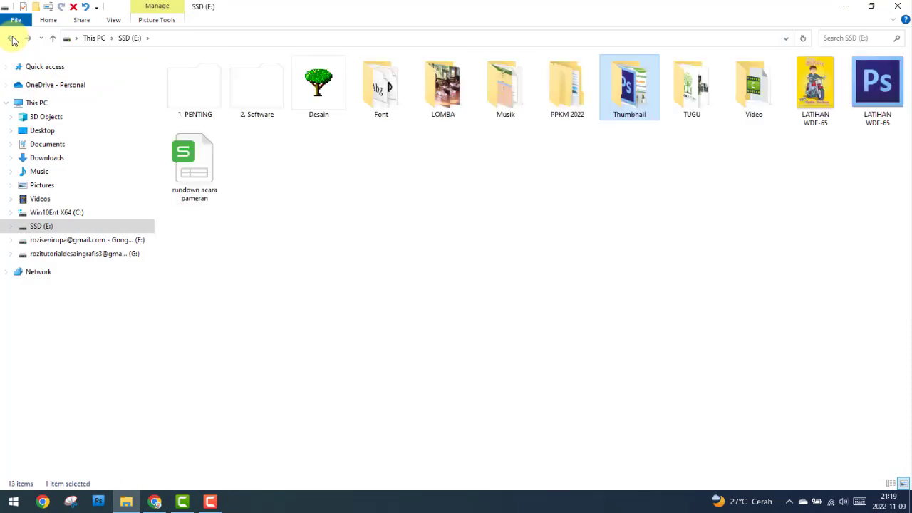
double_click(342, 107)
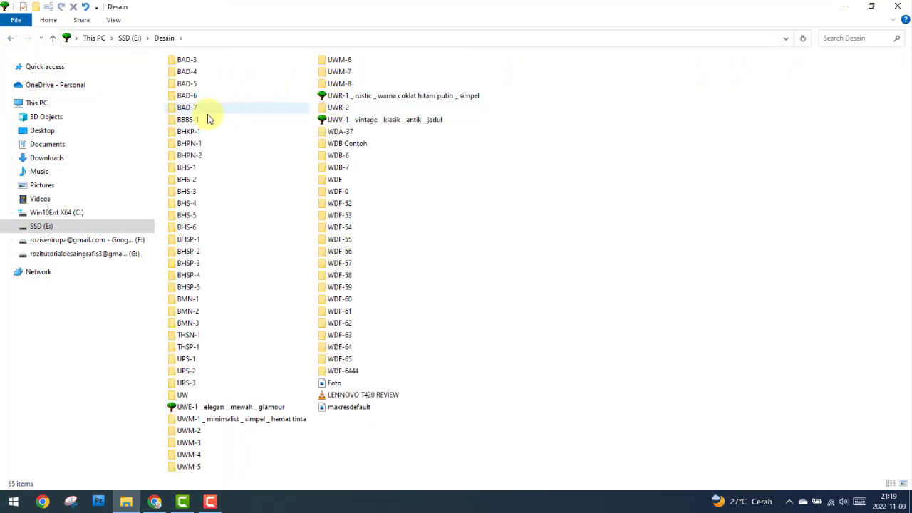
double_click(192, 107)
double_click(199, 87)
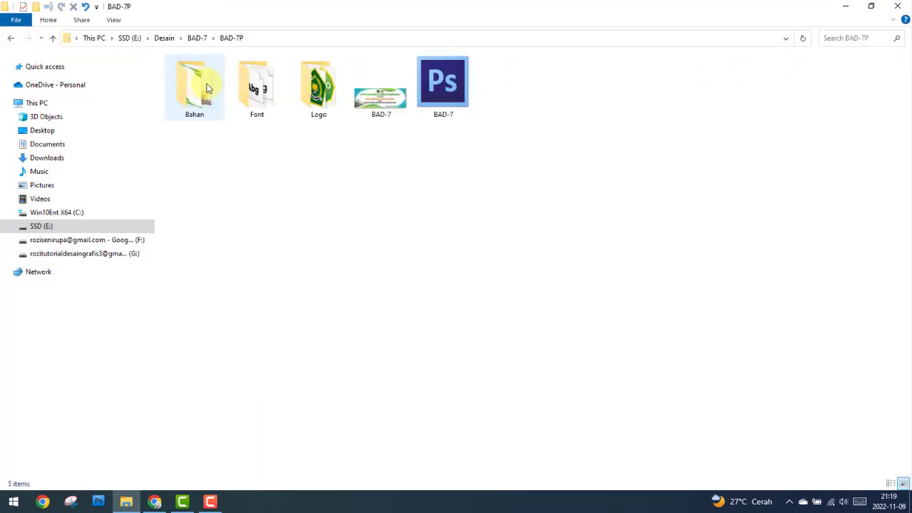
double_click(381, 86)
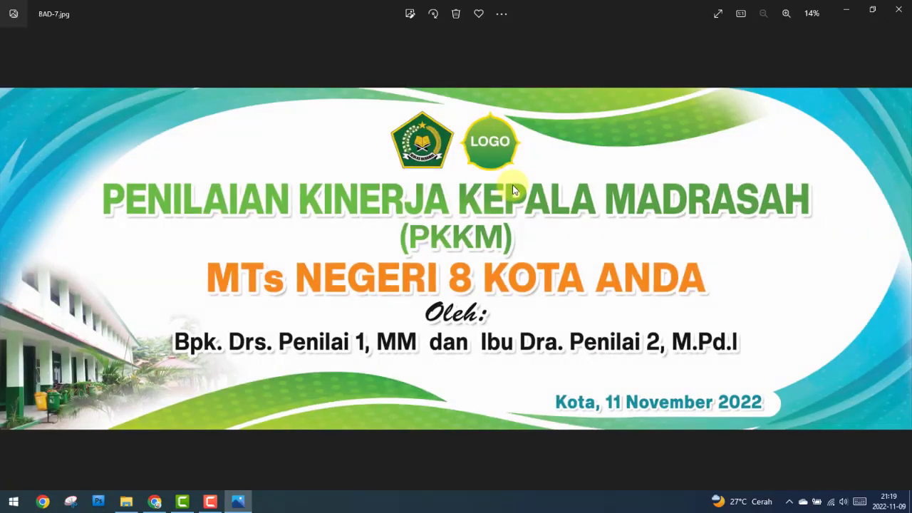
Zoom in and pan across the banner's building, titles, names and date, then zoom out.
scroll(512, 189, up, 2)
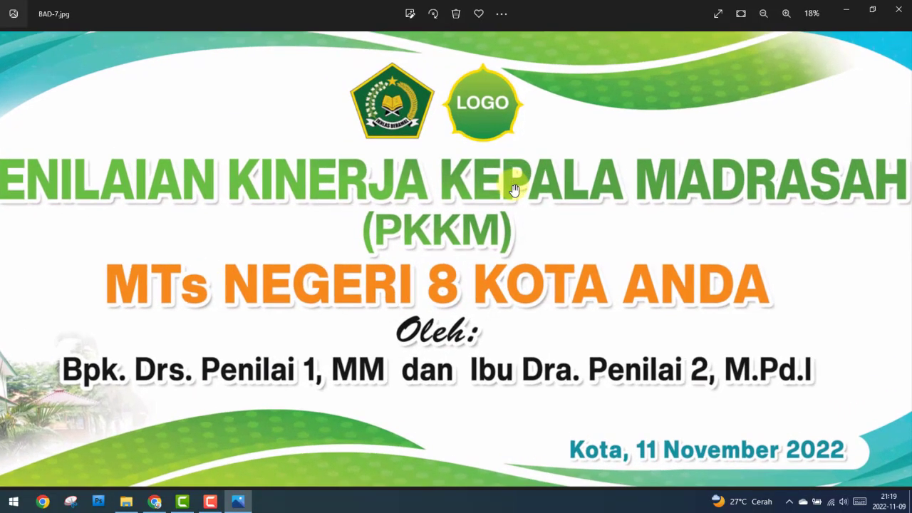
scroll(513, 189, up, 1)
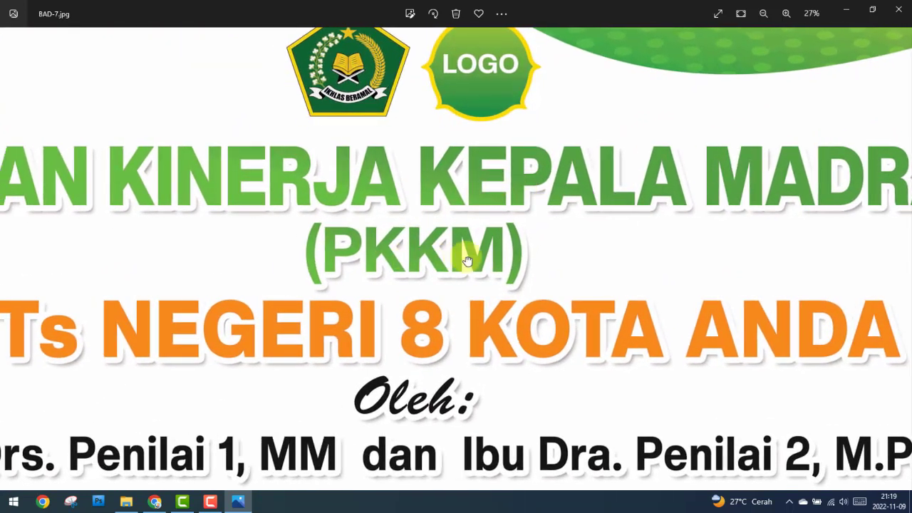
scroll(522, 260, up, 1)
mouse_move(264, 254)
mouse_down()
mouse_move(582, 248)
mouse_move(566, 139)
mouse_up()
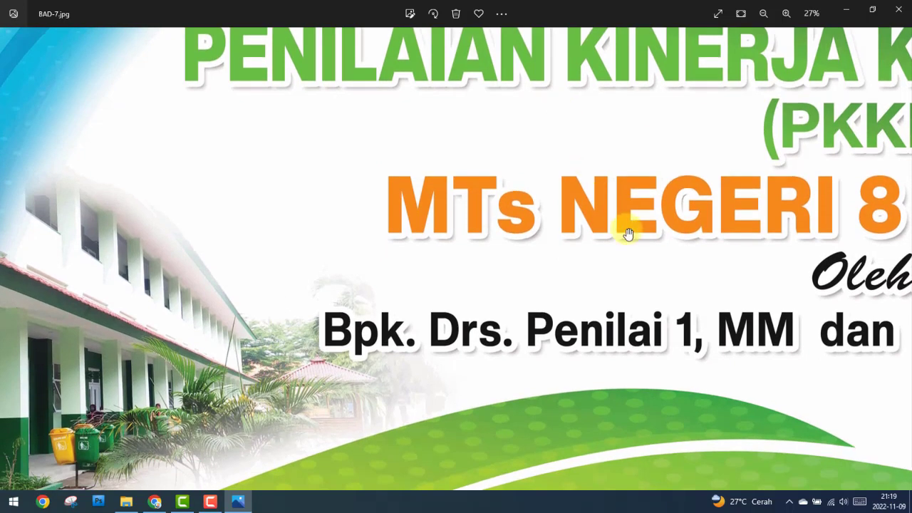
drag(684, 276, 351, 254)
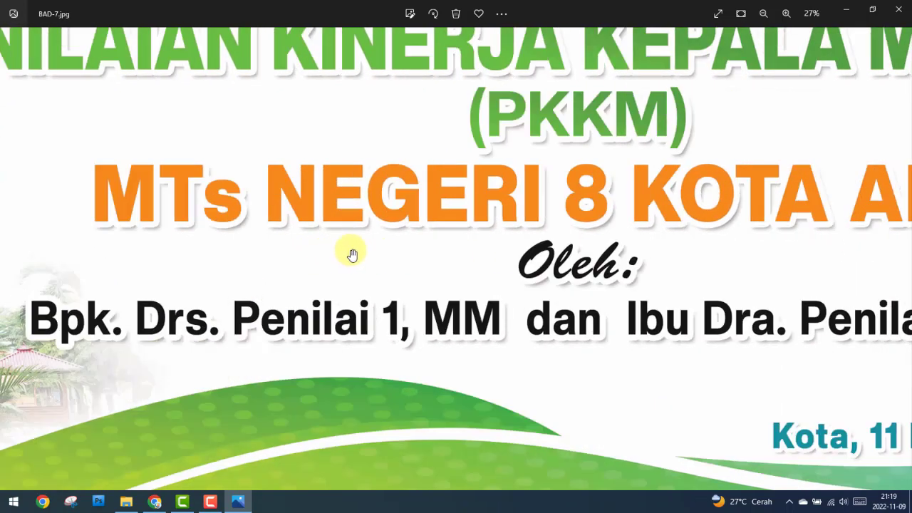
drag(694, 224, 440, 220)
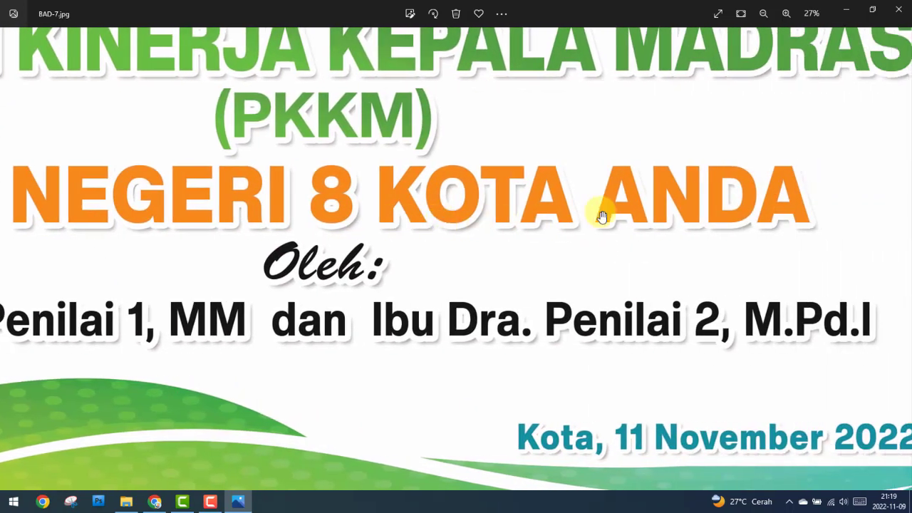
drag(792, 213, 631, 204)
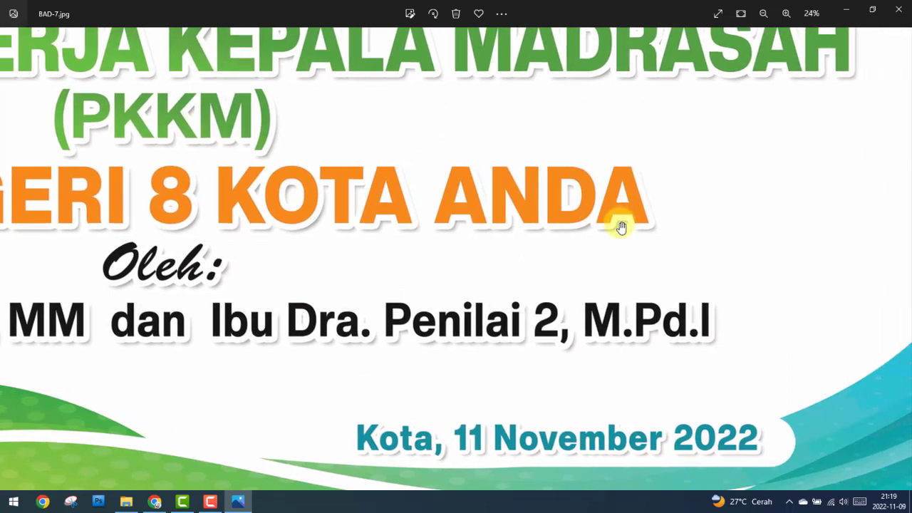
scroll(620, 223, down, 1)
scroll(622, 228, down, 2)
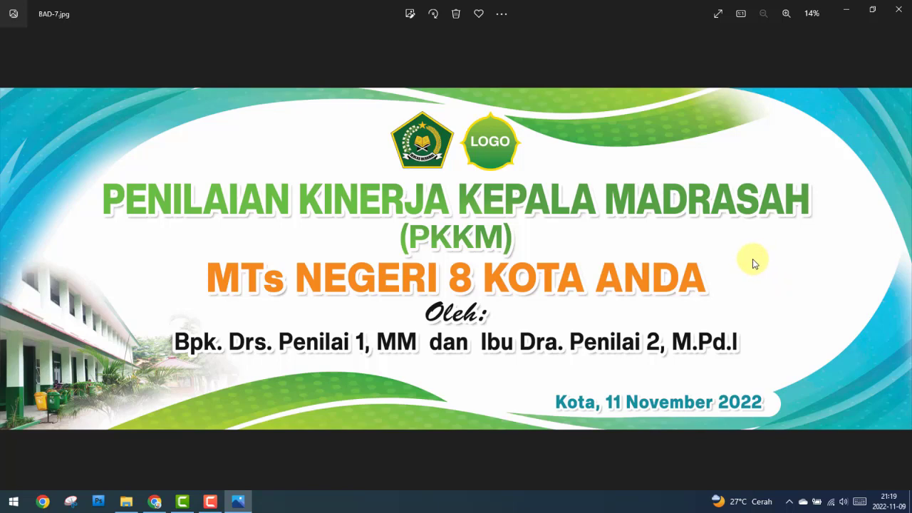
Close the banner, open the Bahan folder and view the 17050.jpg wave background.
click(898, 13)
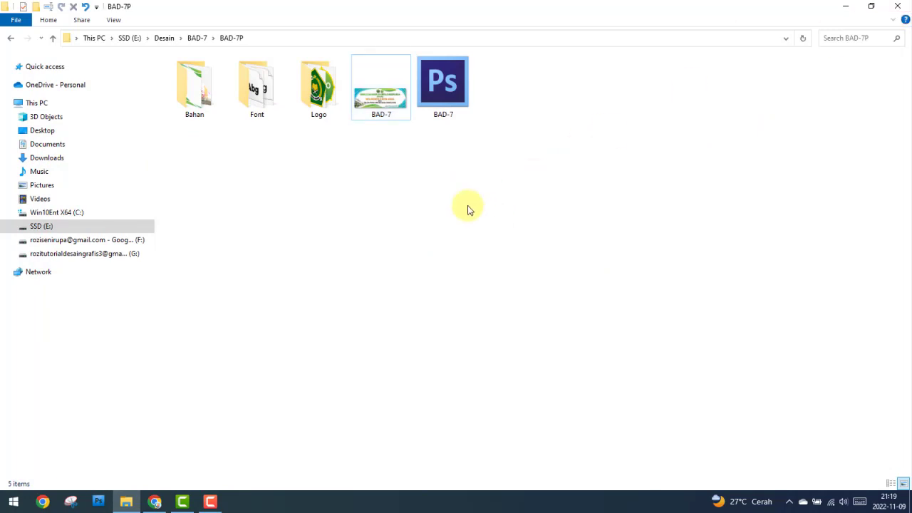
double_click(202, 96)
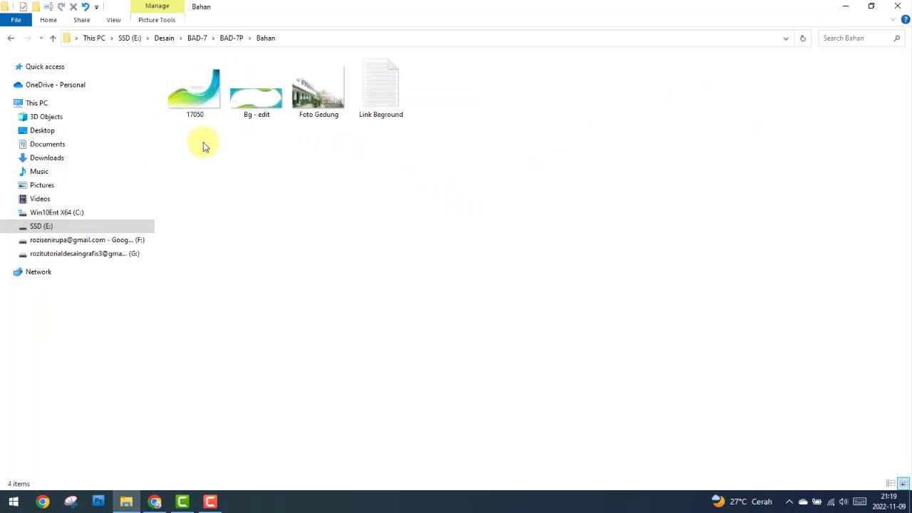
click(199, 112)
double_click(199, 112)
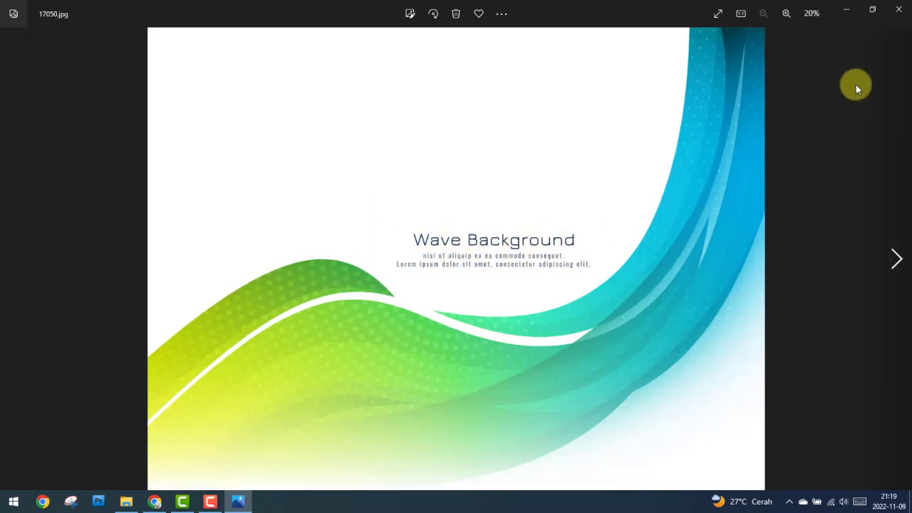
click(902, 11)
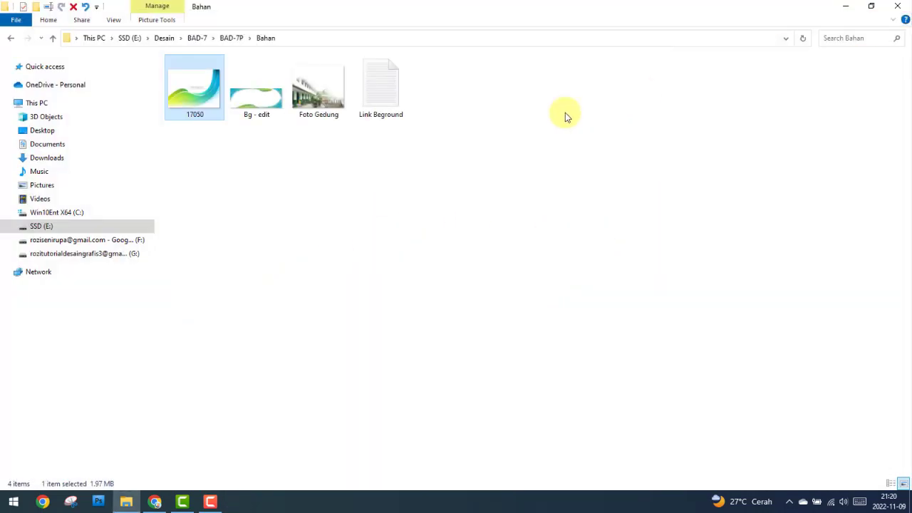
Check the freepik.com source in the Link Beground note, then close it.
double_click(385, 86)
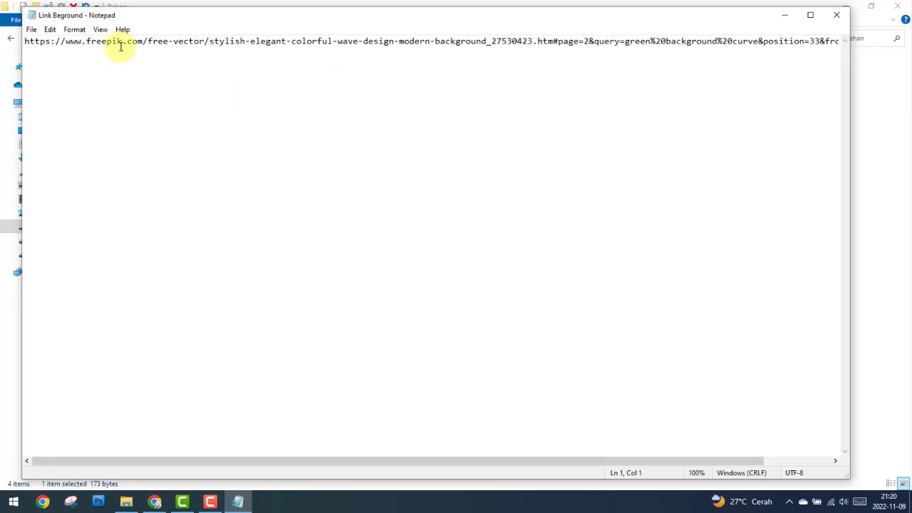
drag(87, 42, 149, 43)
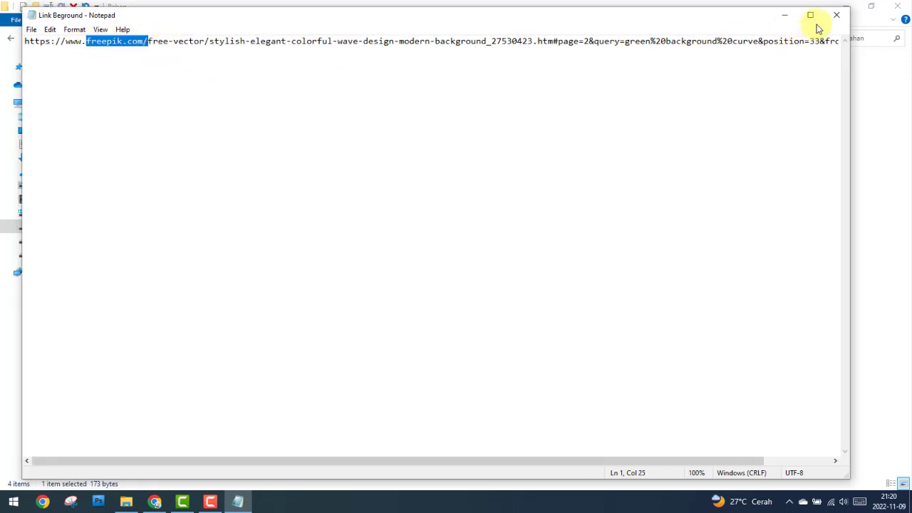
click(838, 15)
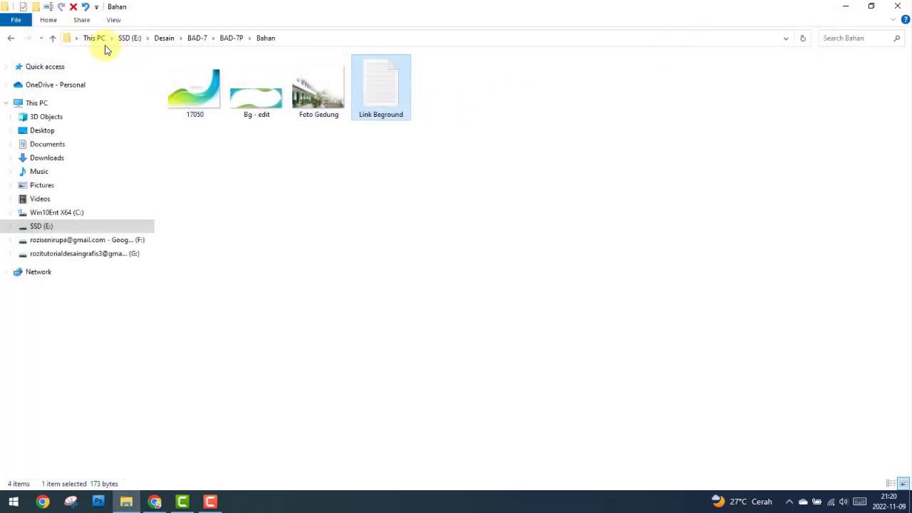
Compare 17050.jpg with the Bg - edit background in the photo viewer, then close it.
double_click(192, 103)
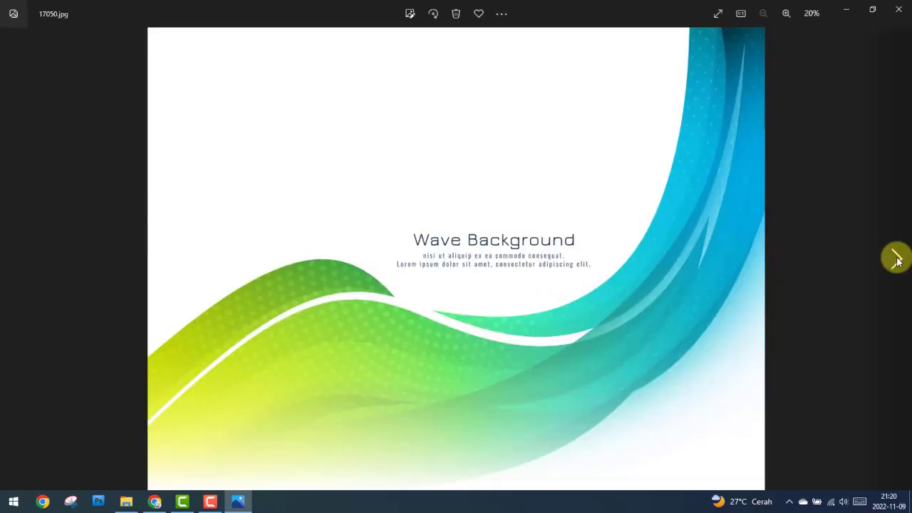
click(897, 260)
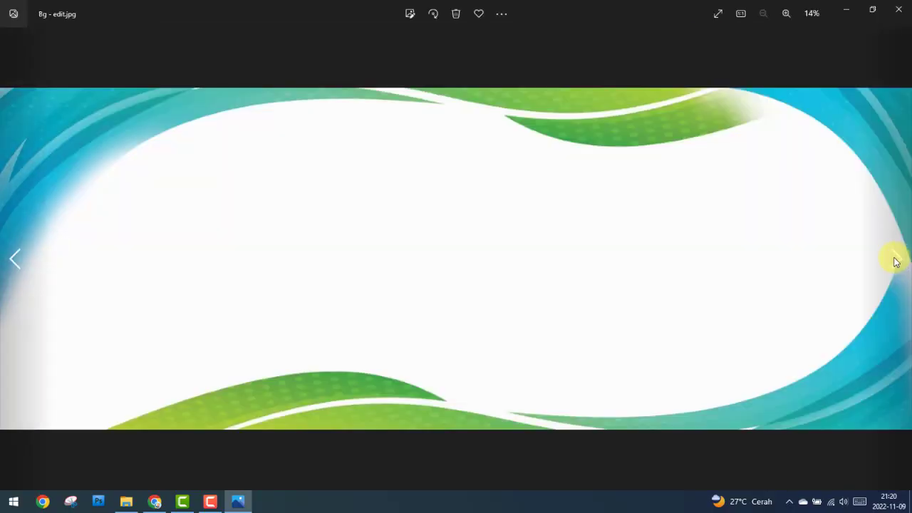
click(14, 263)
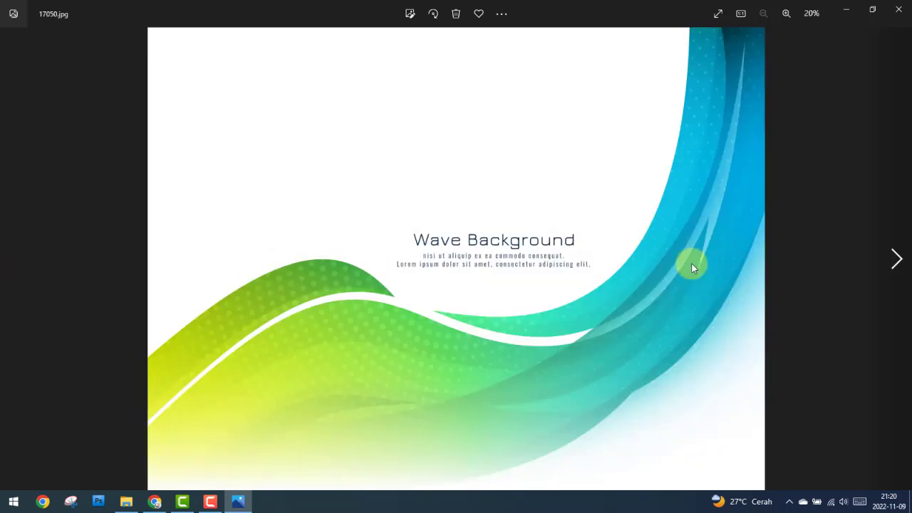
click(897, 259)
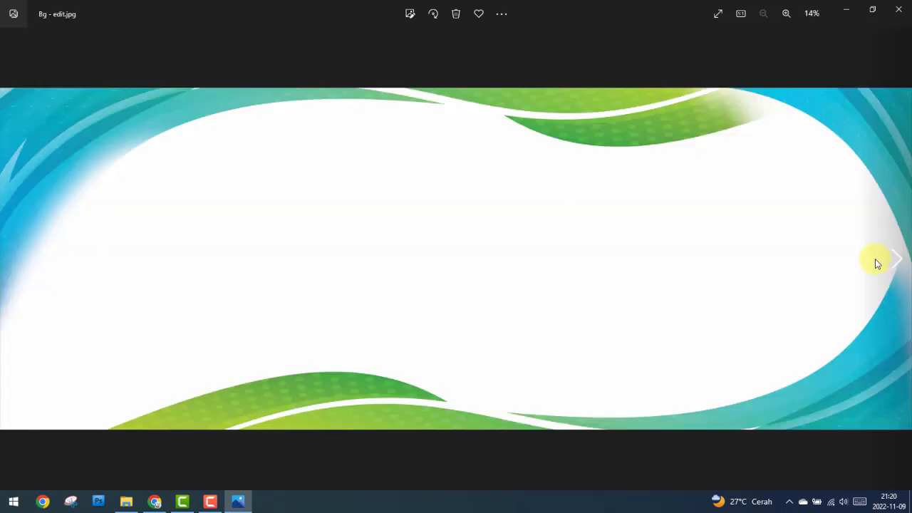
click(902, 13)
Inspect the three Font files and two Logo images, then select BAD-7.psd in BAD-7P.
click(11, 38)
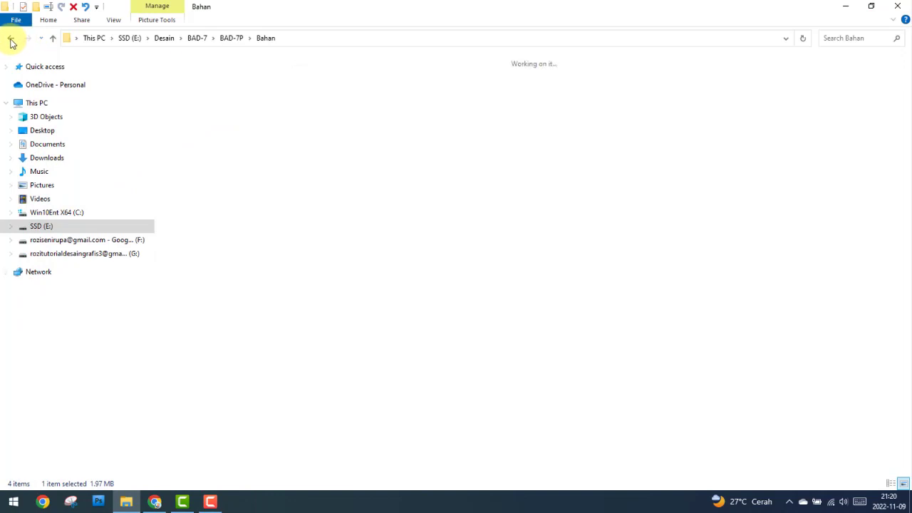
double_click(256, 87)
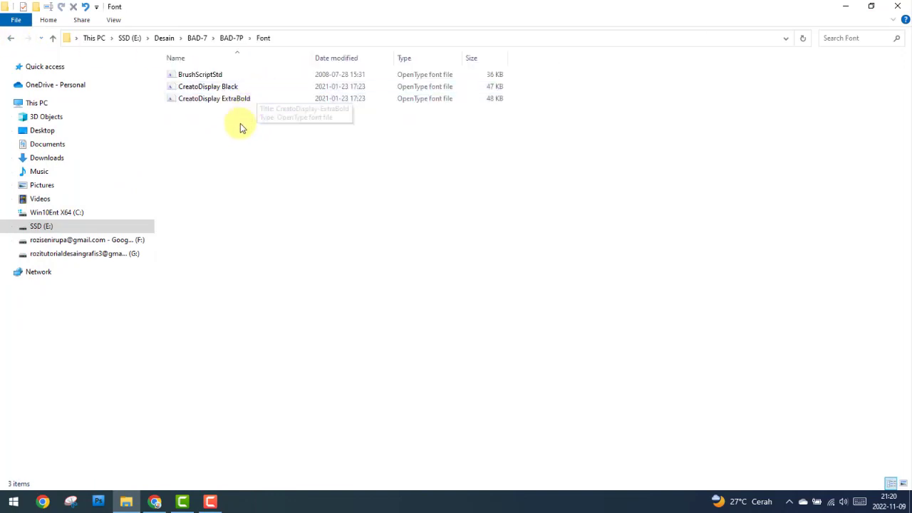
drag(240, 124, 216, 81)
click(11, 38)
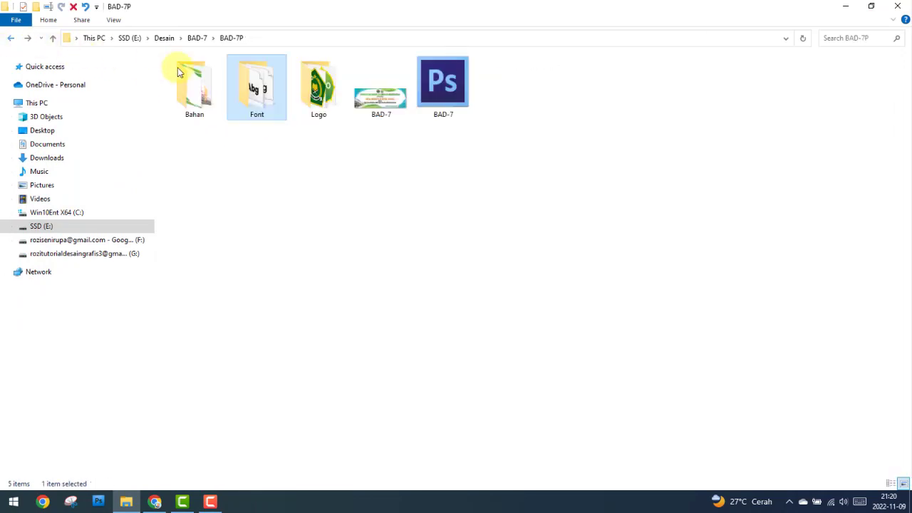
double_click(305, 89)
drag(182, 143, 311, 79)
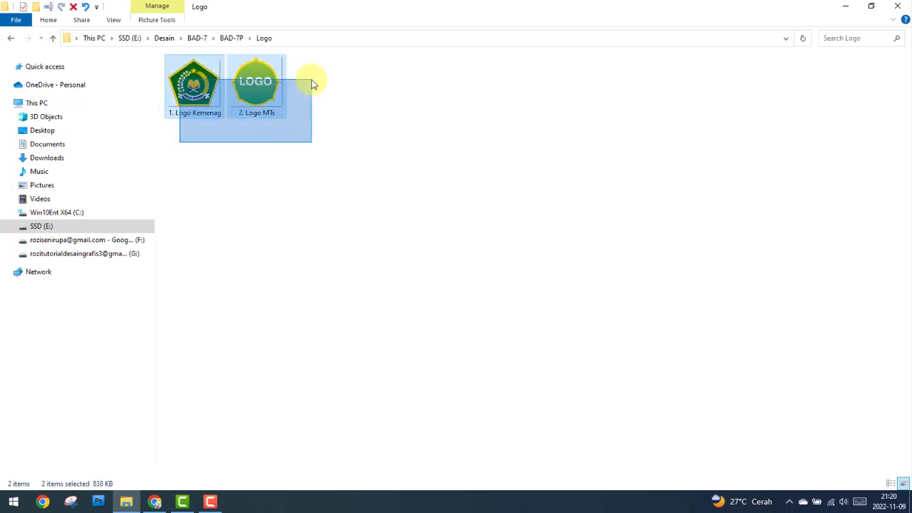
click(15, 39)
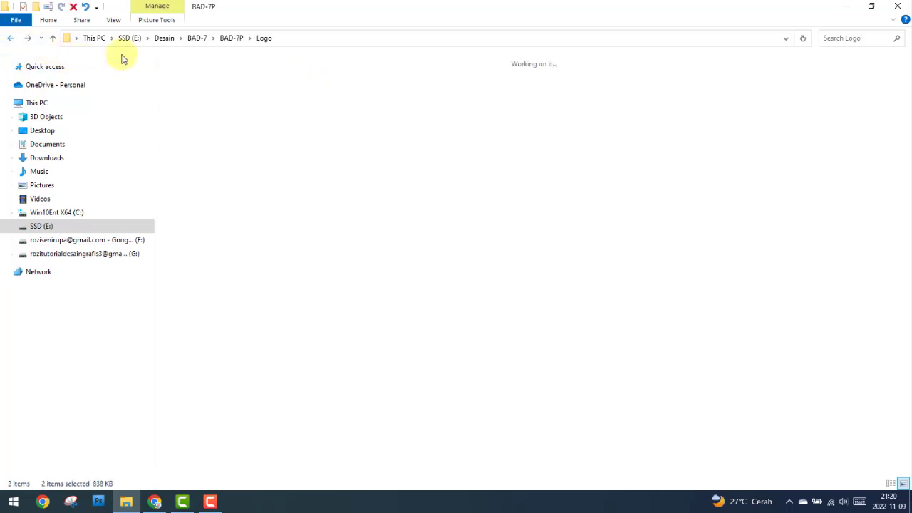
click(397, 104)
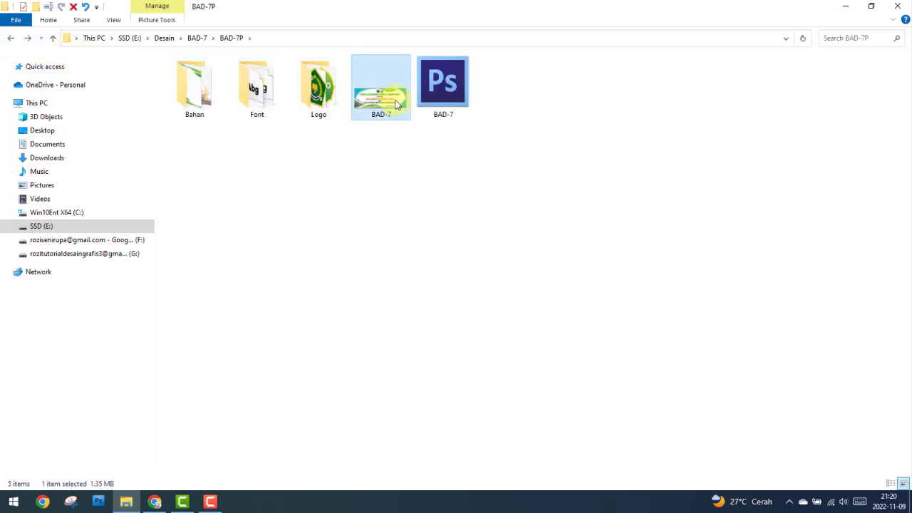
click(456, 99)
Start Photoshop CS4 and open BAD-7.psd from the BAD-7P folder.
click(100, 500)
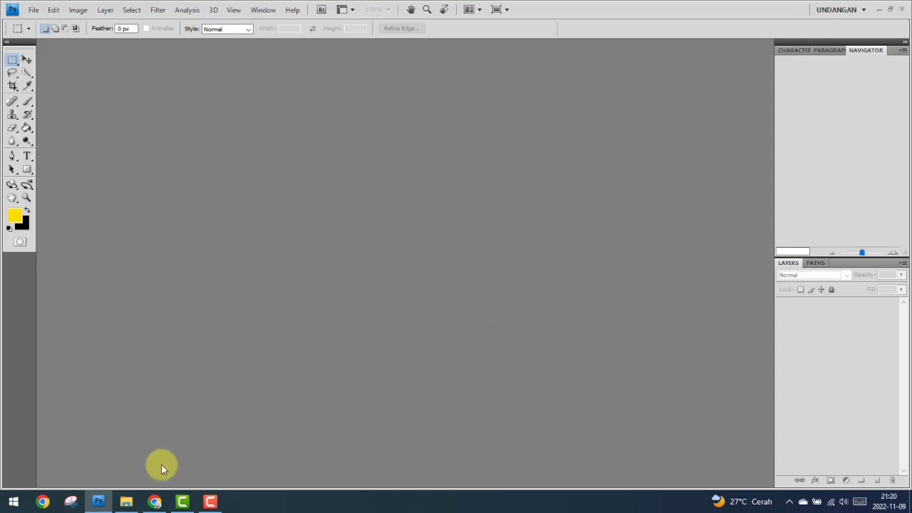
click(126, 501)
double_click(439, 90)
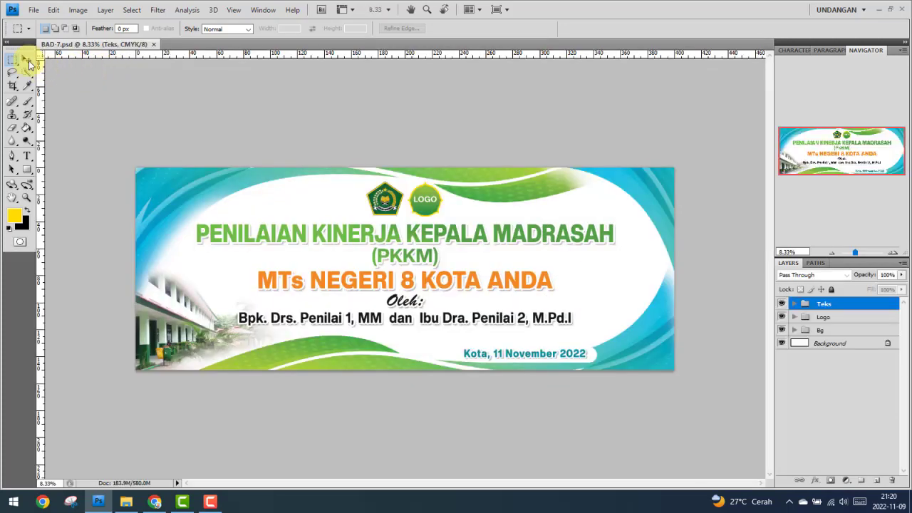
Switch to the Move tool, enlarge the Layers list and show the Character panel.
click(29, 61)
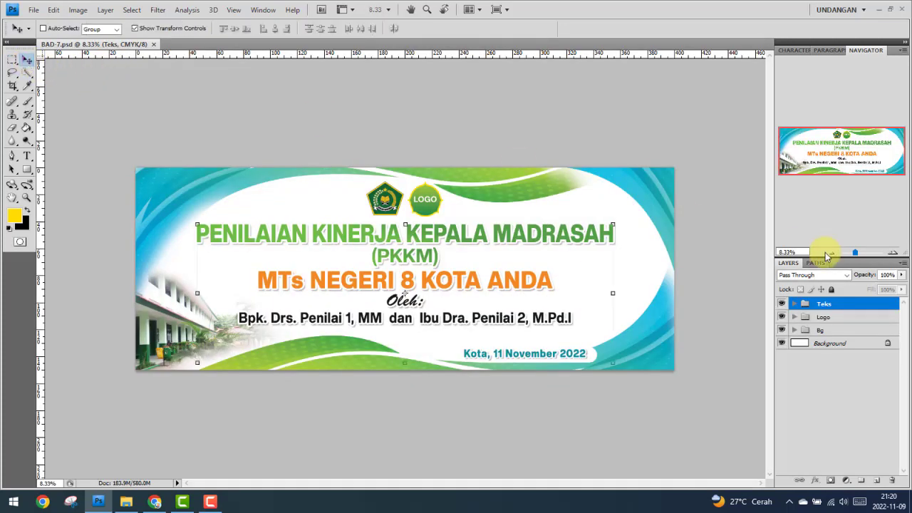
drag(821, 257, 782, 71)
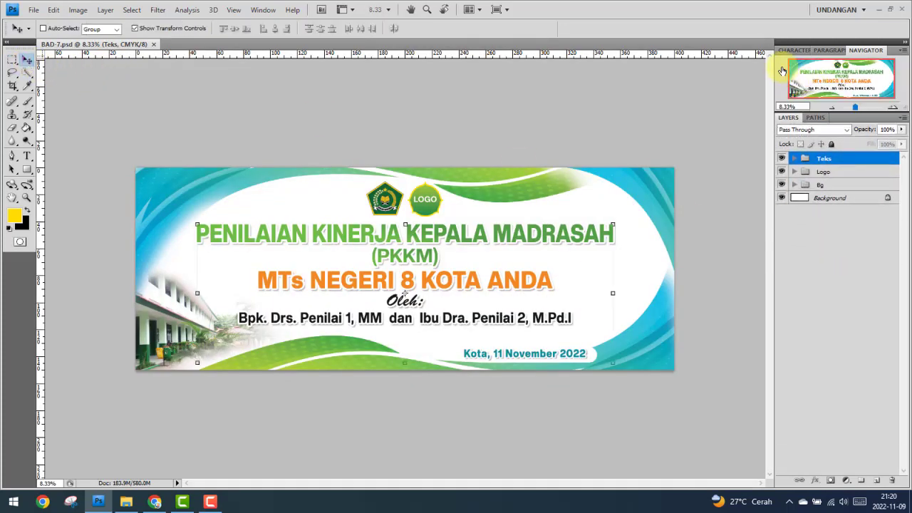
click(792, 50)
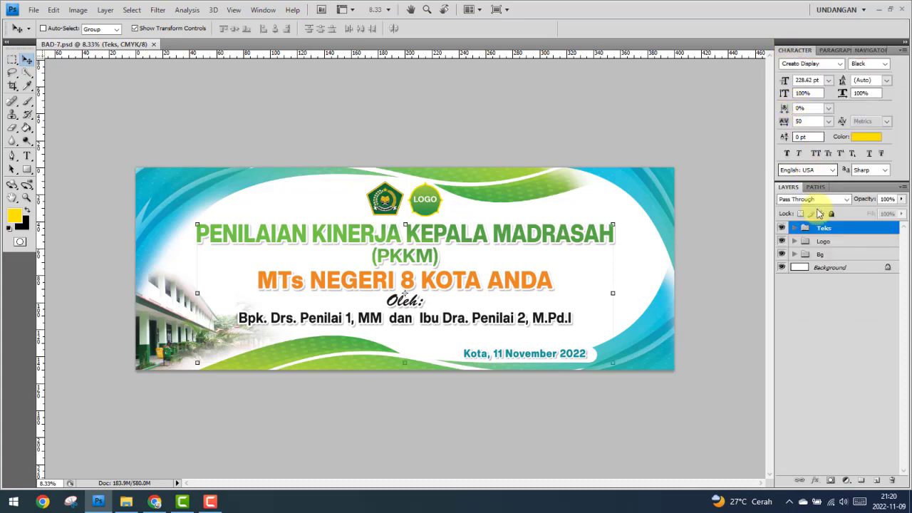
Check the Teks and Logo groups by hiding and reshowing each one.
click(794, 229)
click(794, 229)
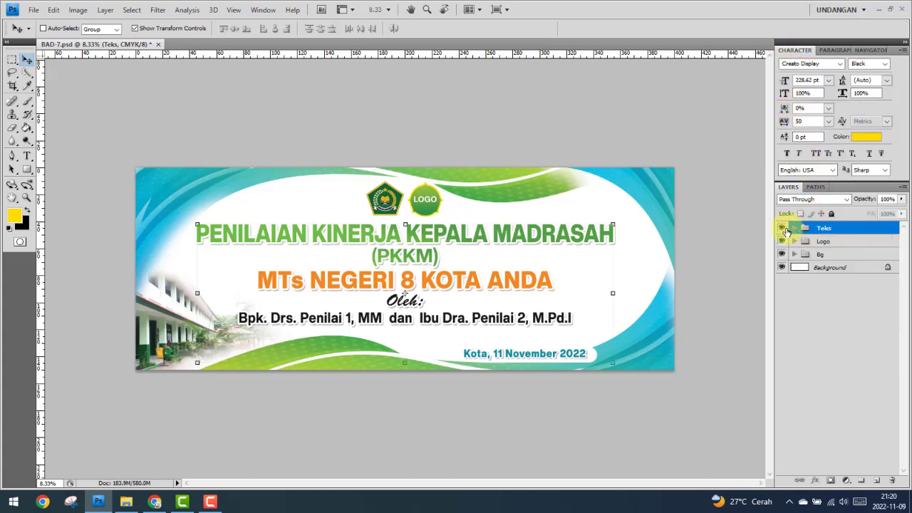
click(784, 229)
click(782, 228)
click(794, 242)
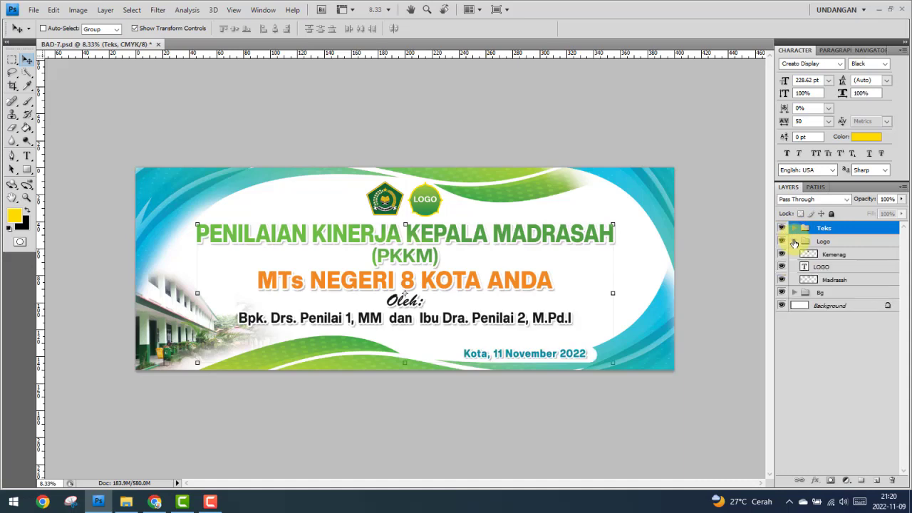
click(794, 241)
click(782, 242)
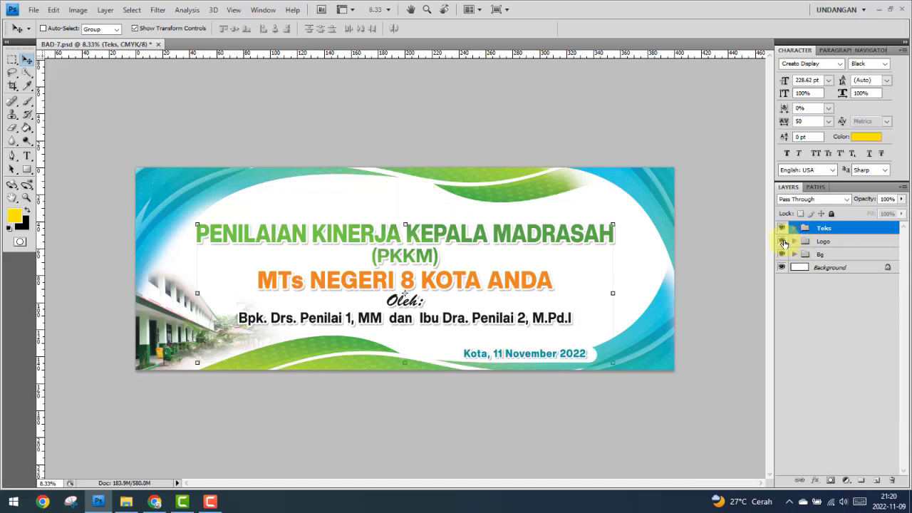
click(782, 241)
Toggle the Bg group's wave and photo layers back on, then select the date text layer.
click(792, 254)
click(782, 255)
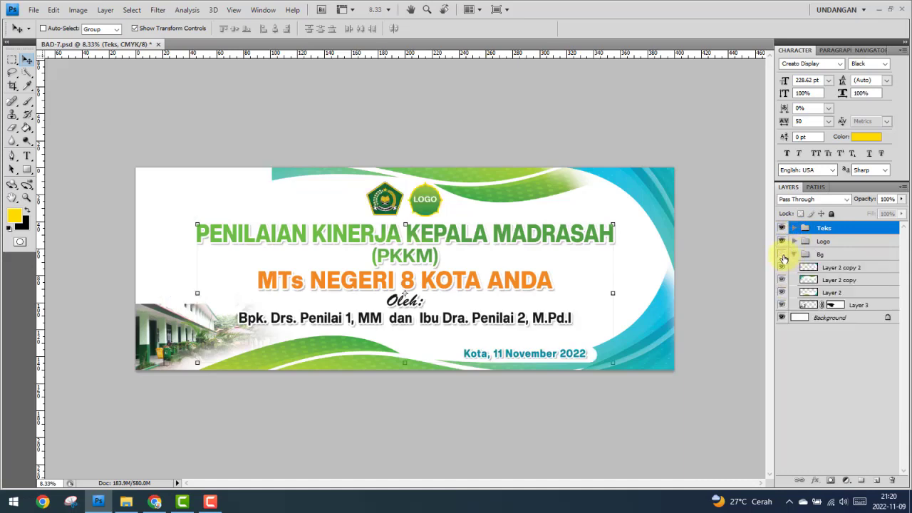
click(782, 255)
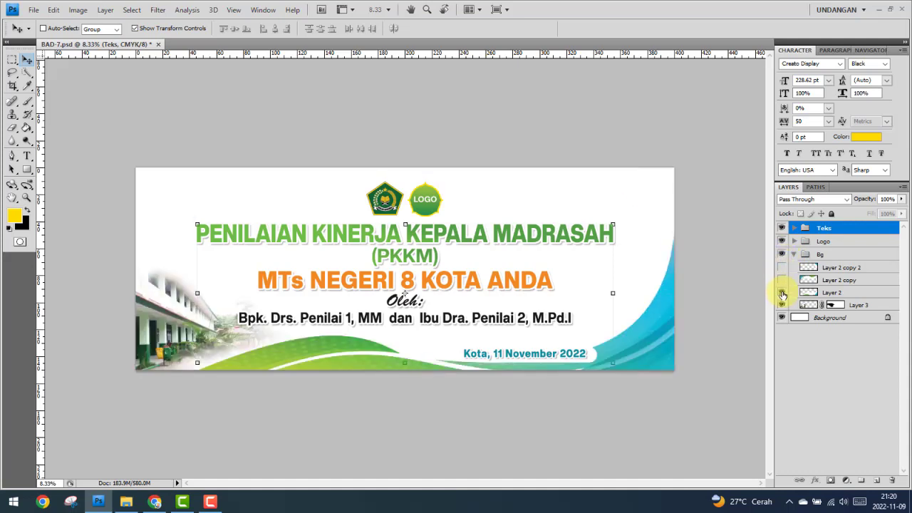
click(782, 293)
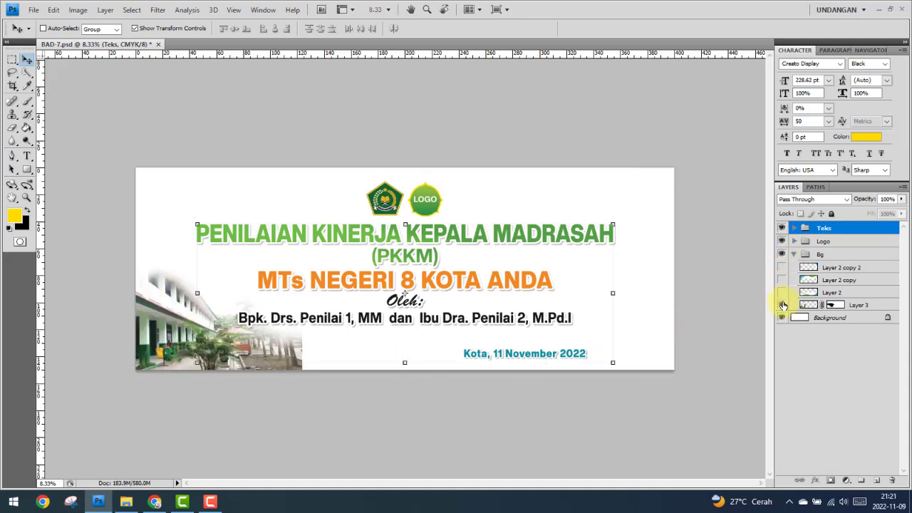
click(783, 305)
click(782, 305)
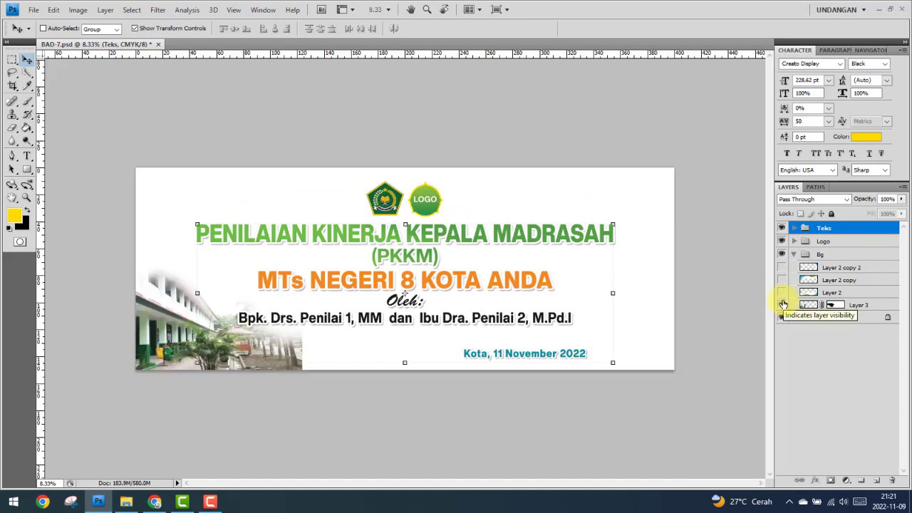
click(782, 293)
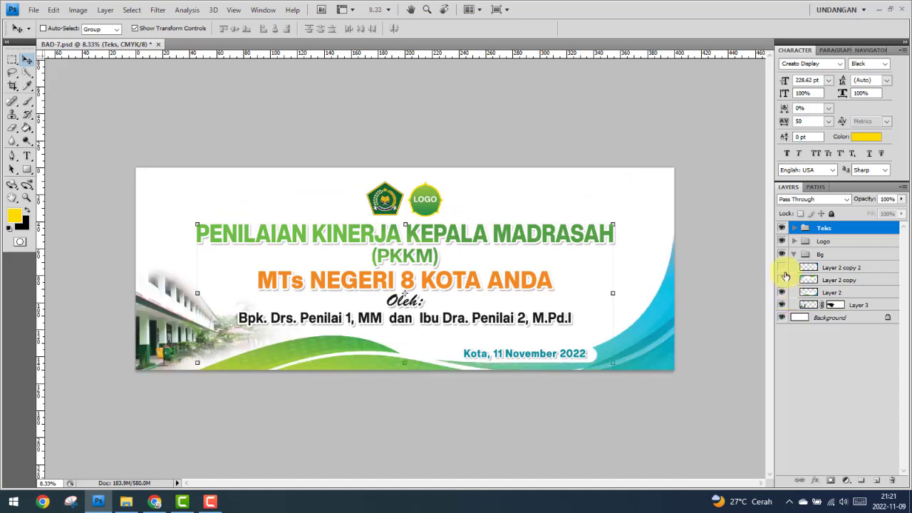
click(782, 280)
click(782, 267)
click(793, 254)
click(794, 228)
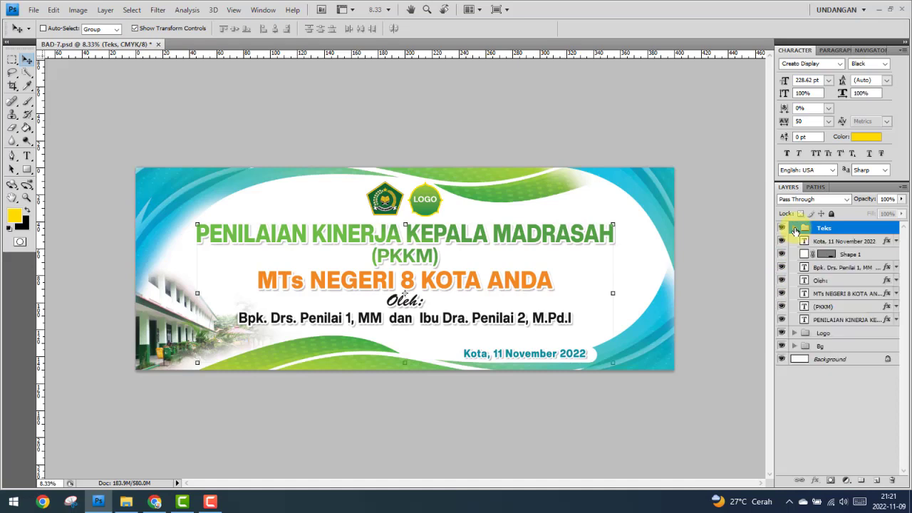
click(823, 241)
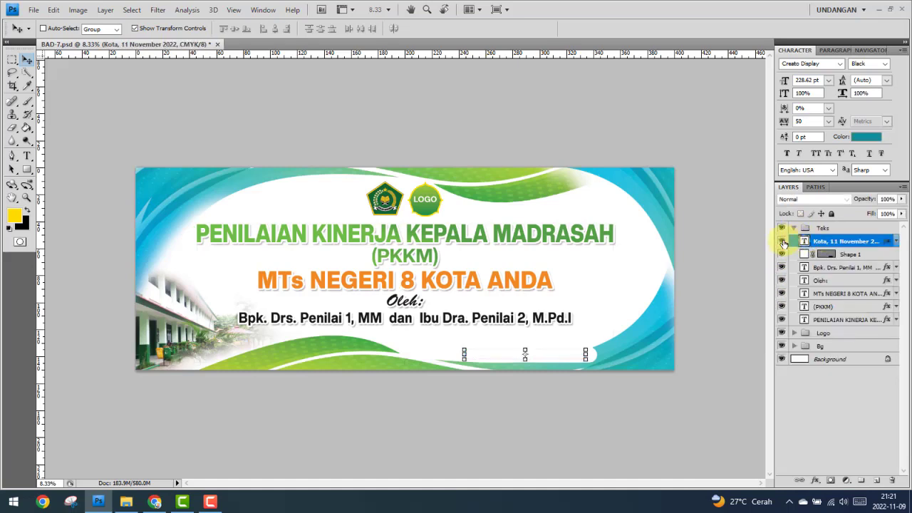
Reshow the date layer and change the PENILAIAN headline's font to Cutie Molly Demo.
click(782, 241)
click(26, 155)
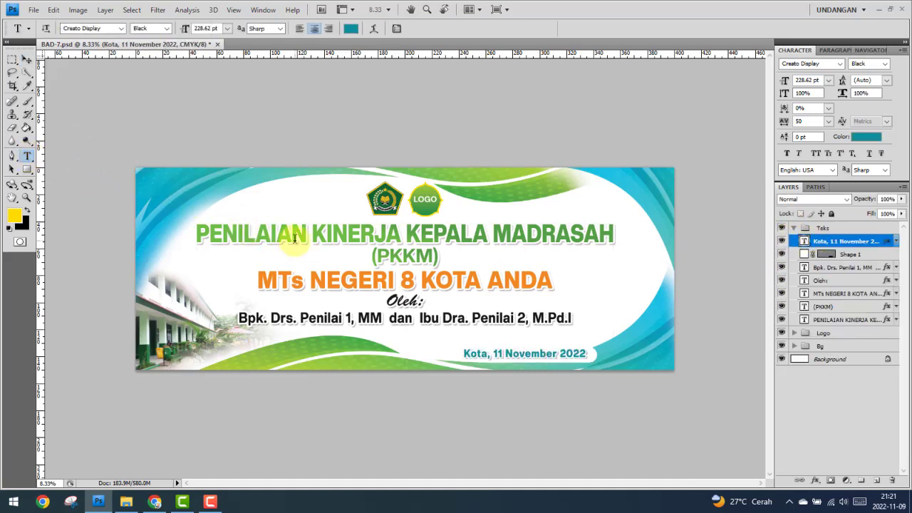
click(295, 237)
drag(243, 234, 614, 234)
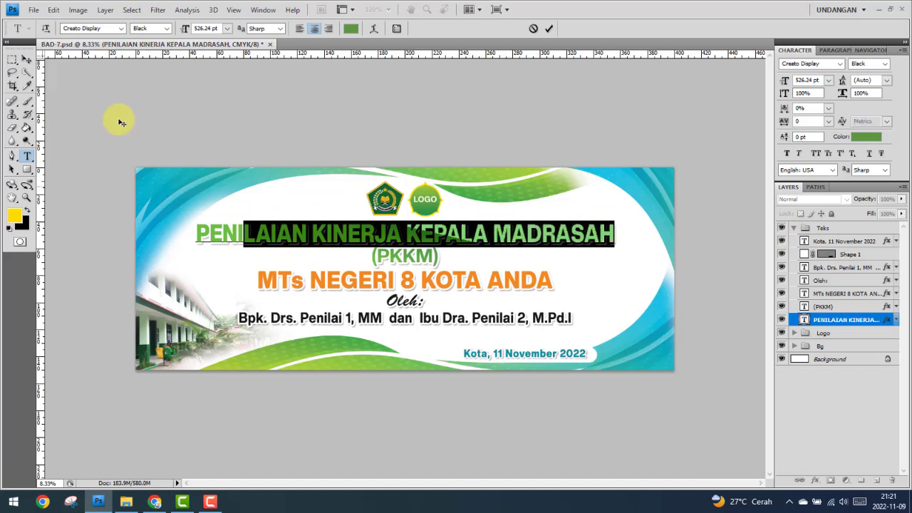
click(27, 60)
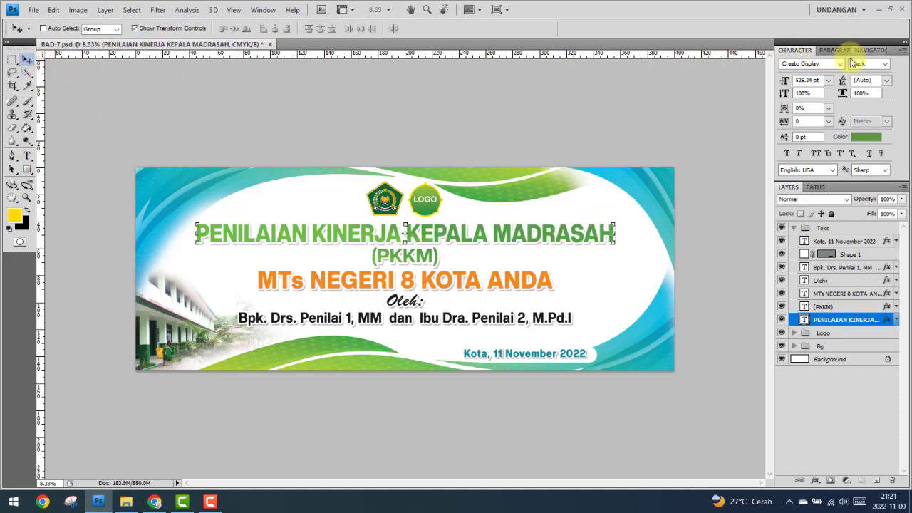
click(841, 64)
click(808, 95)
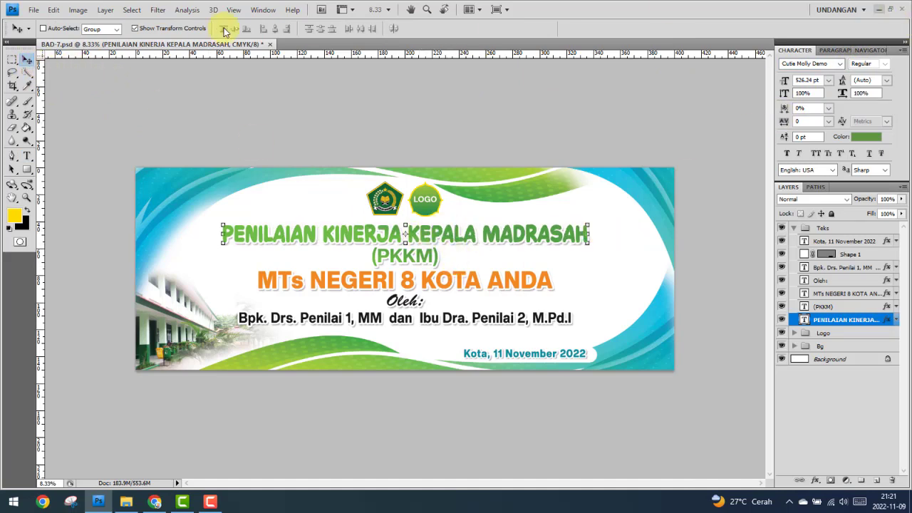
Check the colour mode and the 400 × 150 cm, 72 ppi image size, then quit Photoshop.
click(78, 10)
mouse_move(85, 24)
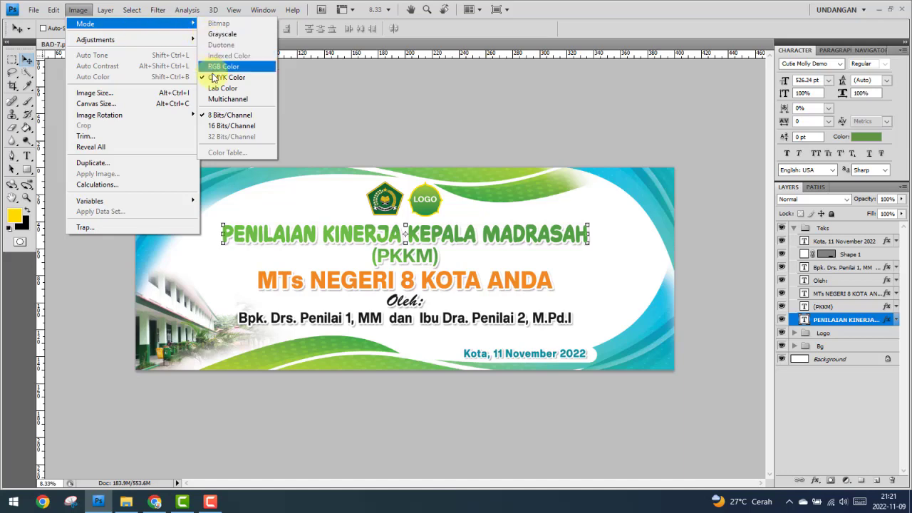
click(114, 93)
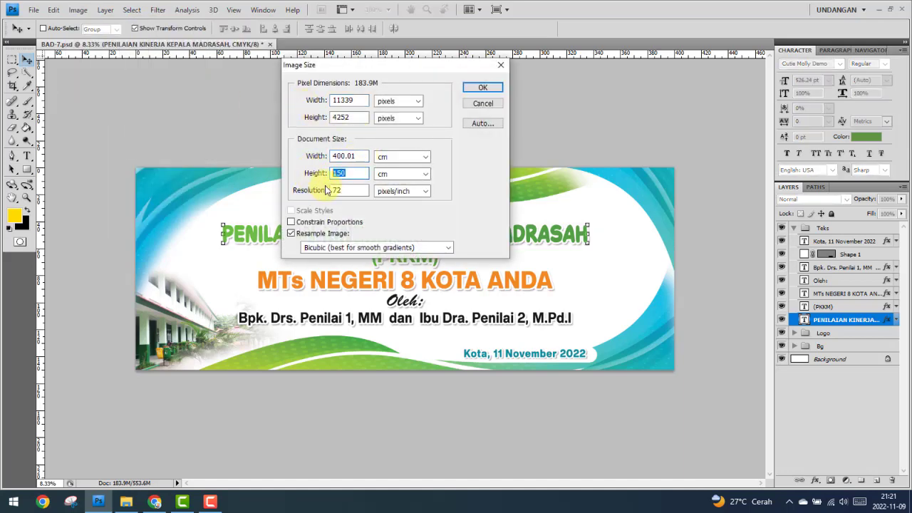
click(488, 105)
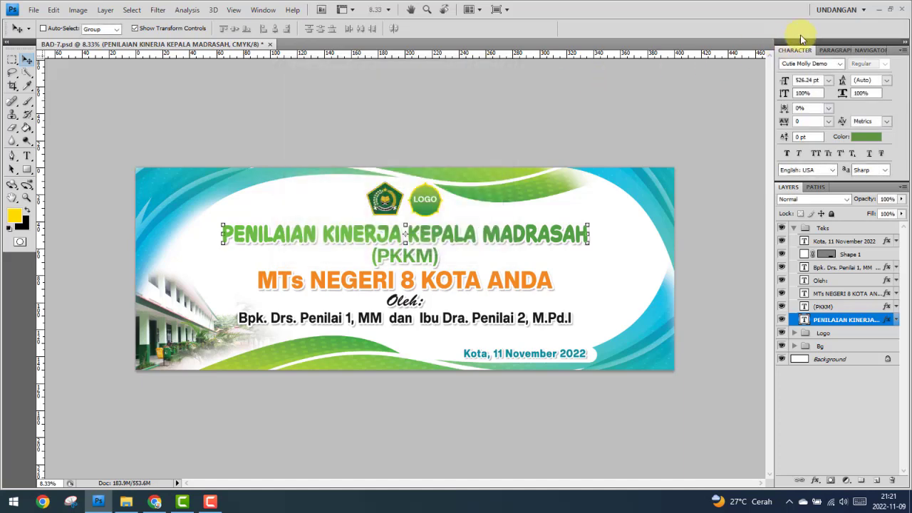
click(901, 11)
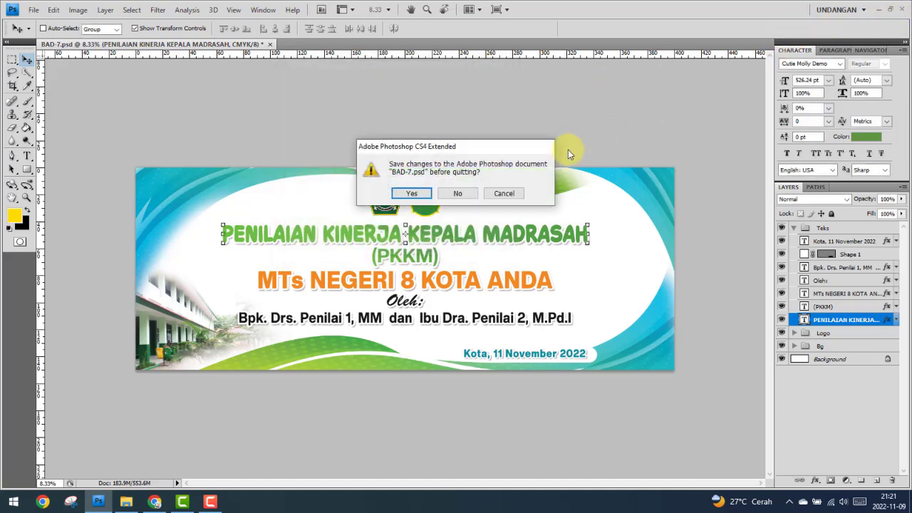
Discard the Photoshop changes and create a new BAD-7C folder beside BAD-7P.
click(459, 194)
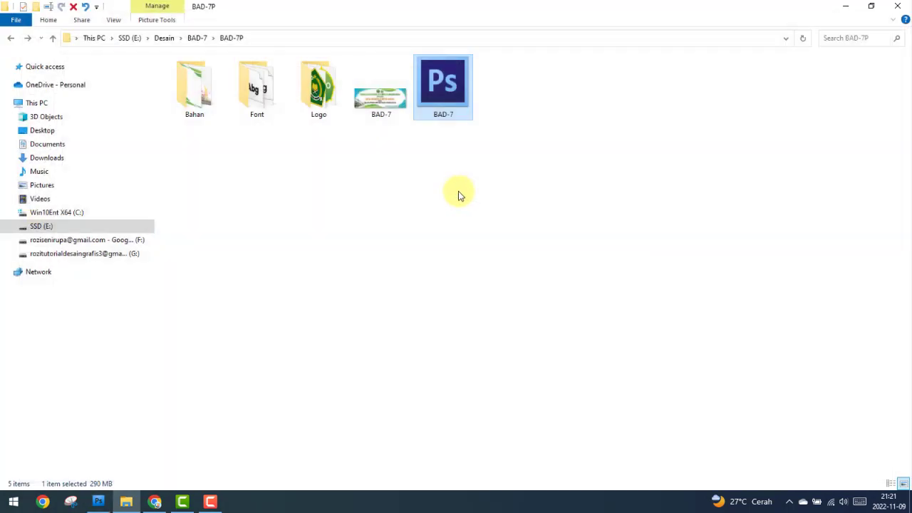
click(10, 38)
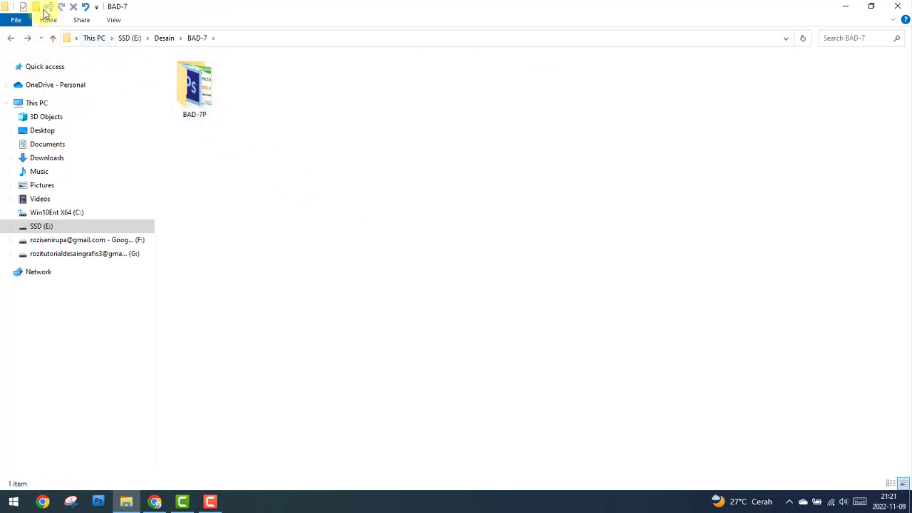
key(ctrl+shift+n)
text(BAD-)
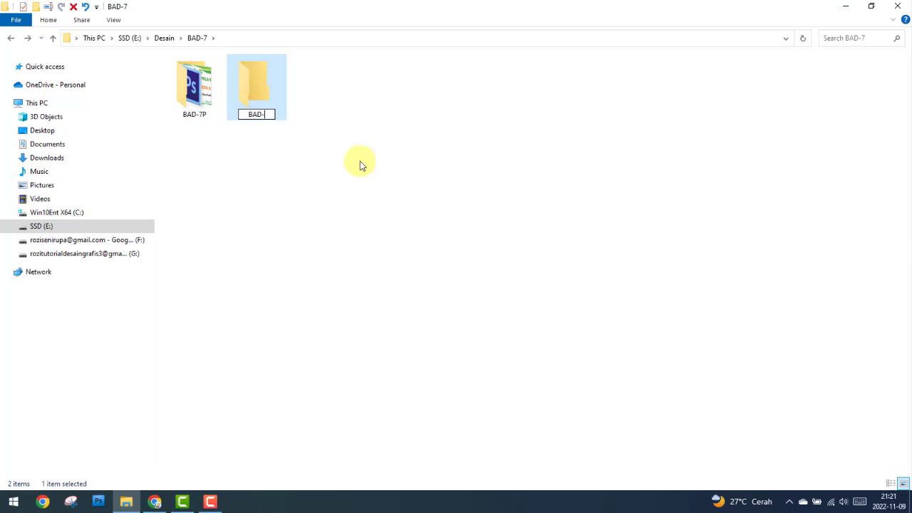
text(7C)
key(Return)
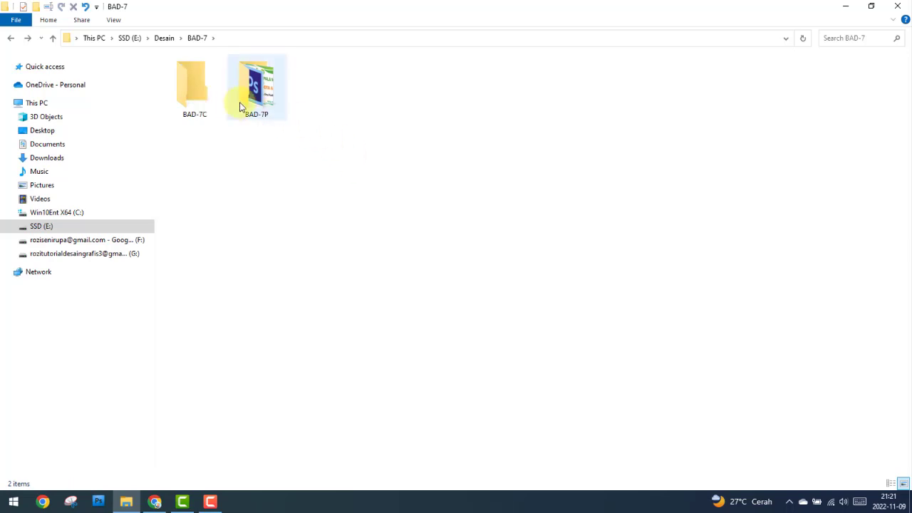
Copy Bahan, Font, Logo and BAD-7.jpg from BAD-7P into BAD-7C.
double_click(240, 103)
drag(182, 148, 386, 100)
right_click(386, 96)
click(416, 374)
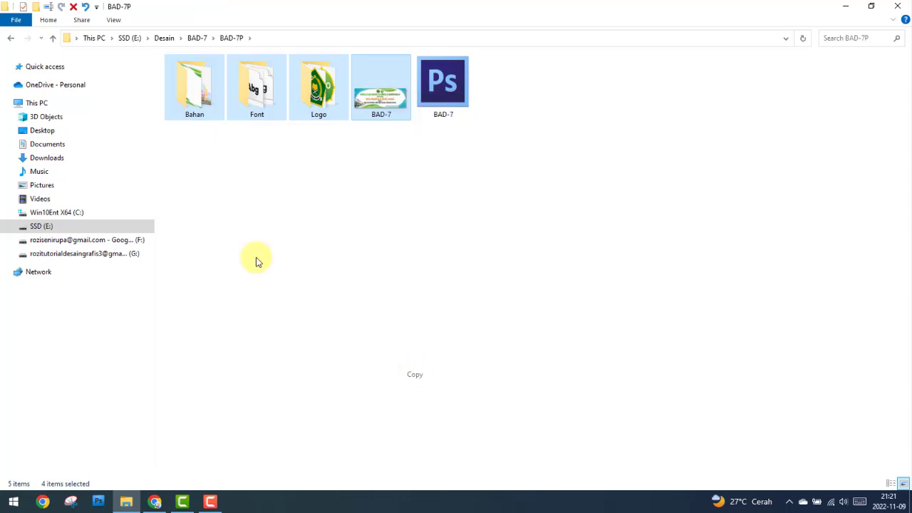
click(10, 38)
double_click(193, 79)
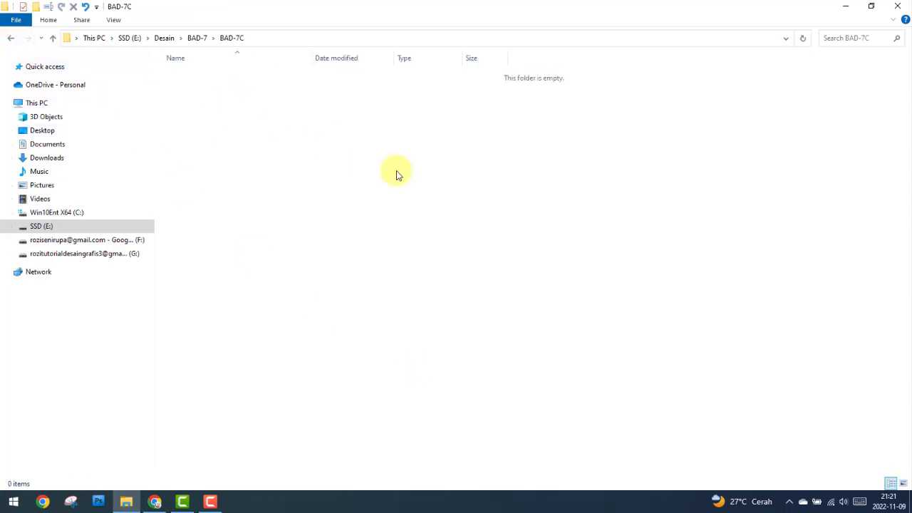
right_click(397, 174)
click(427, 249)
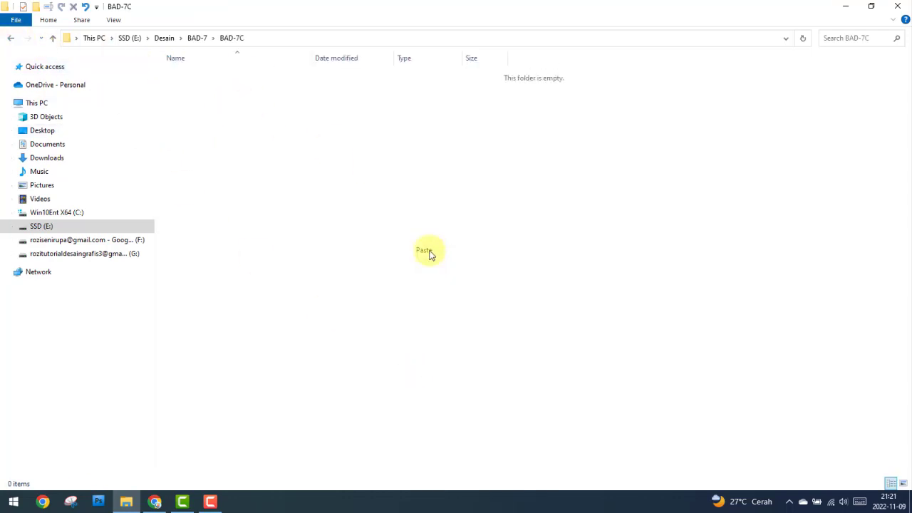
Show the BAD-7C folder contents as large icons.
click(114, 19)
click(188, 34)
click(381, 284)
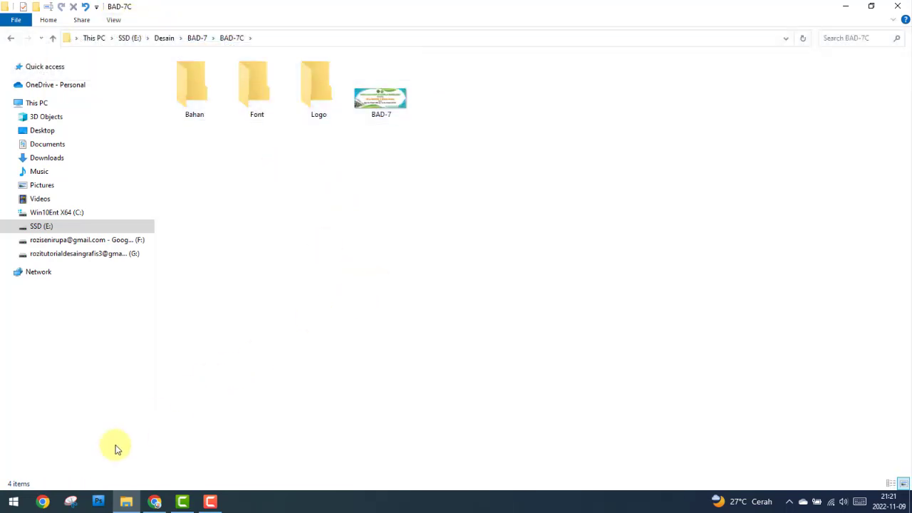
Launch CorelDRAW X7 from the Start menu and close the Text Properties docker.
click(833, 502)
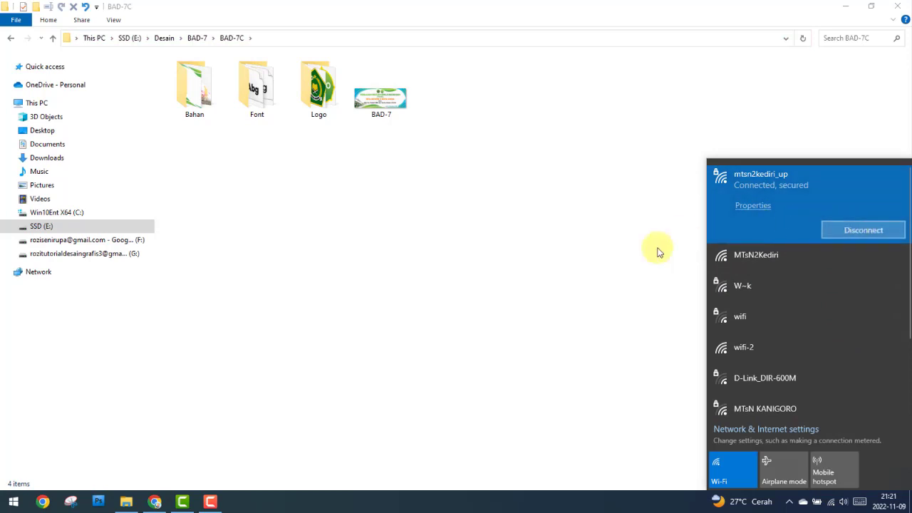
click(577, 285)
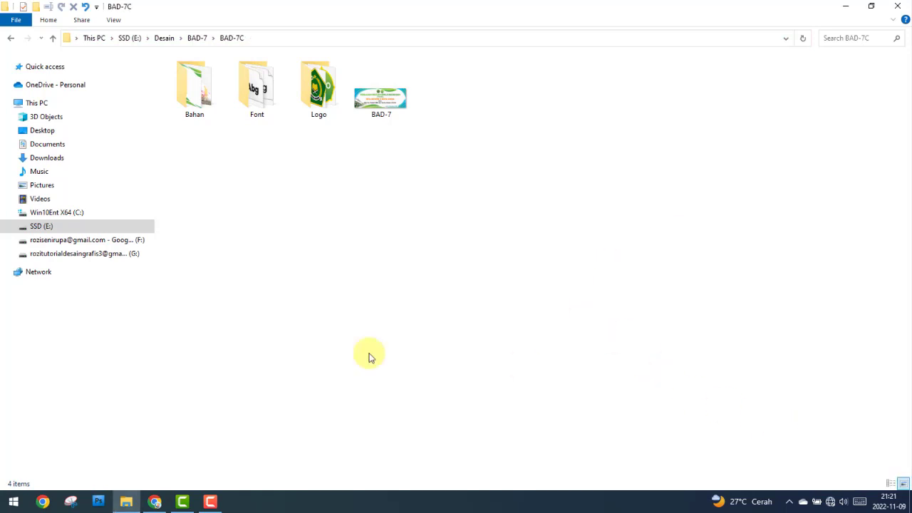
click(14, 502)
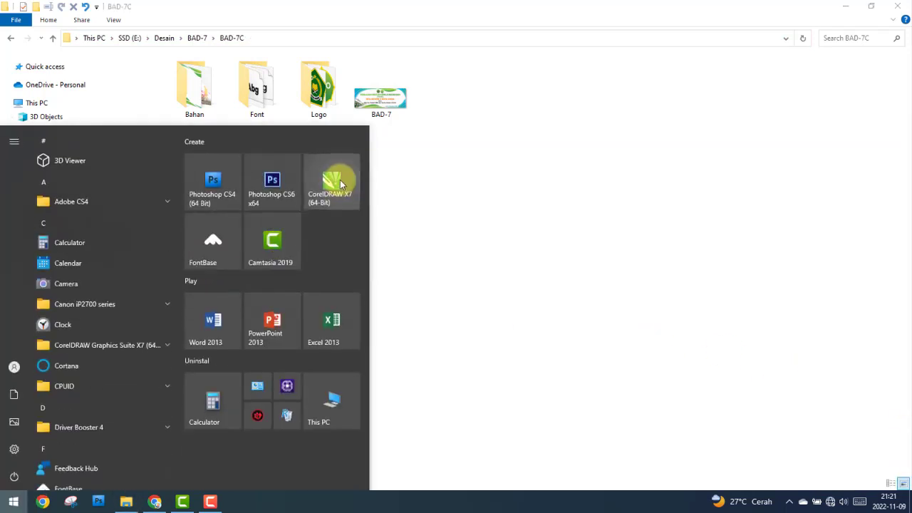
click(332, 175)
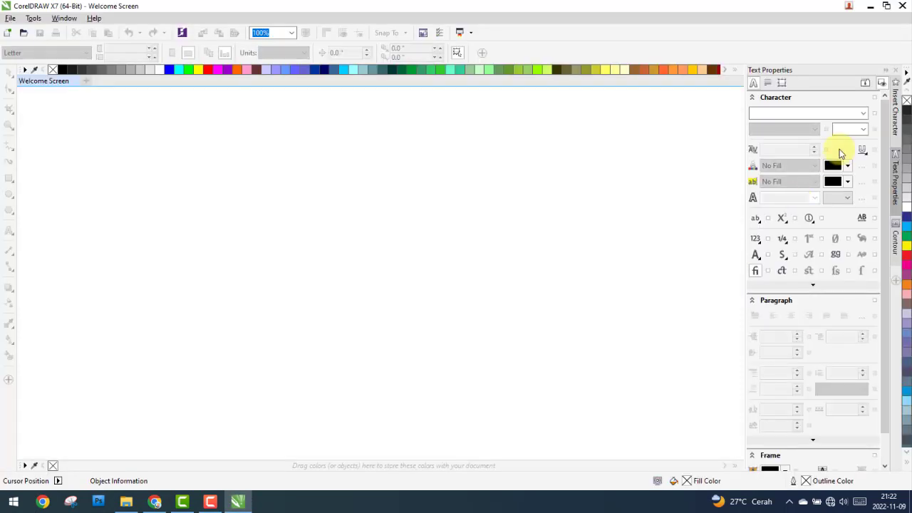
click(884, 73)
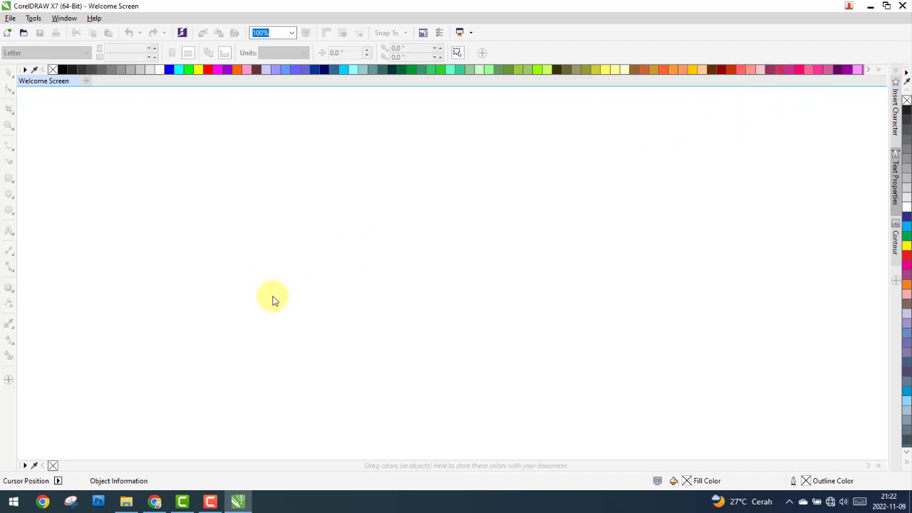
Create the BAD-7C document at 400 × 150 cm in centimetres and 72 dpi, then return to Explorer.
click(220, 225)
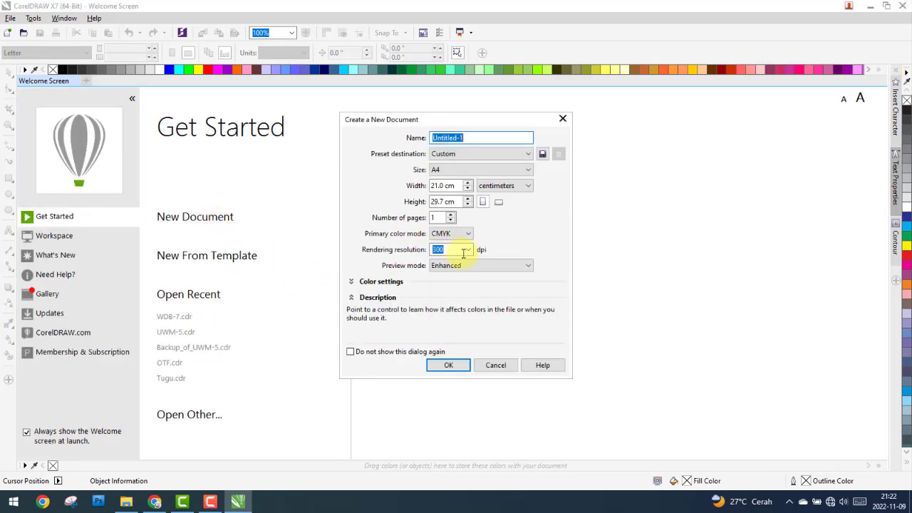
text(BAD-7C)
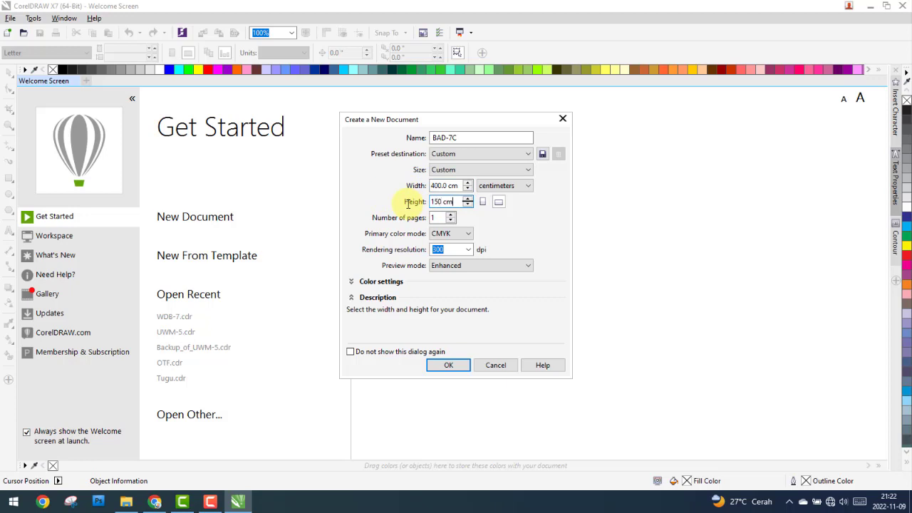
key(XF86MonBrightnessUp)
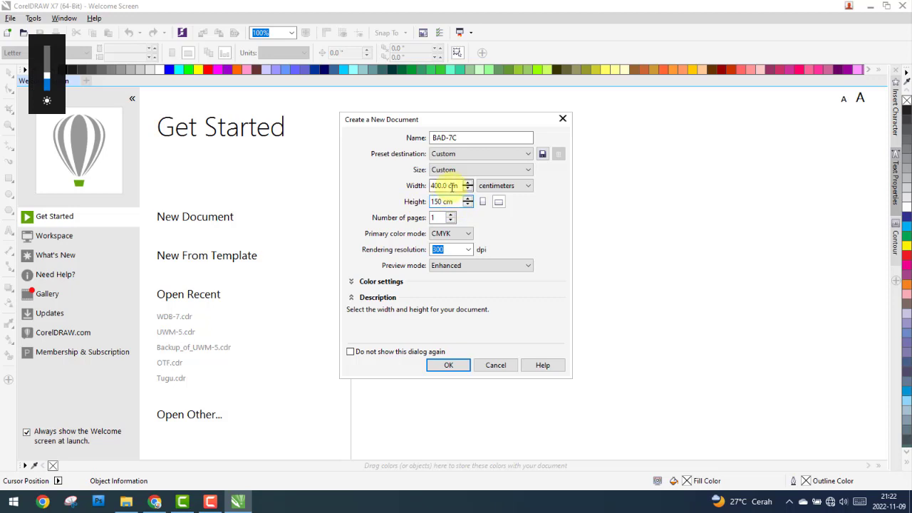
click(447, 202)
click(527, 186)
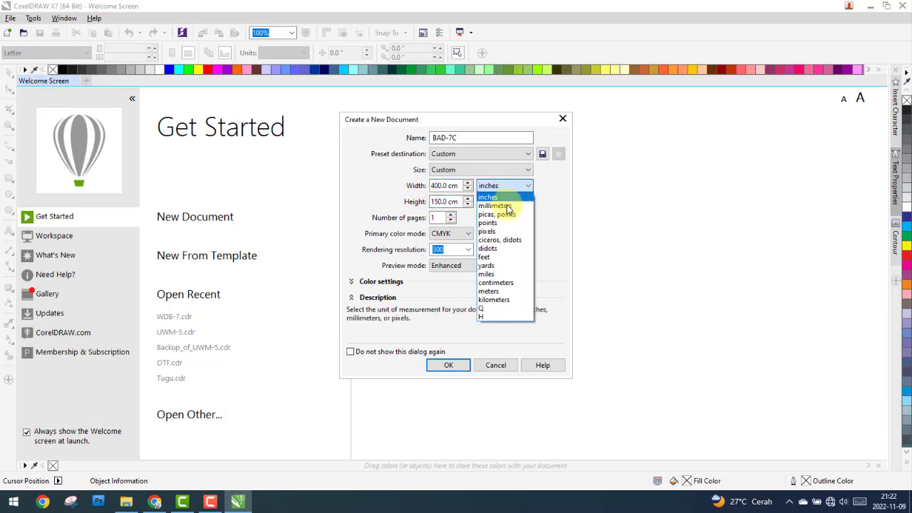
click(498, 282)
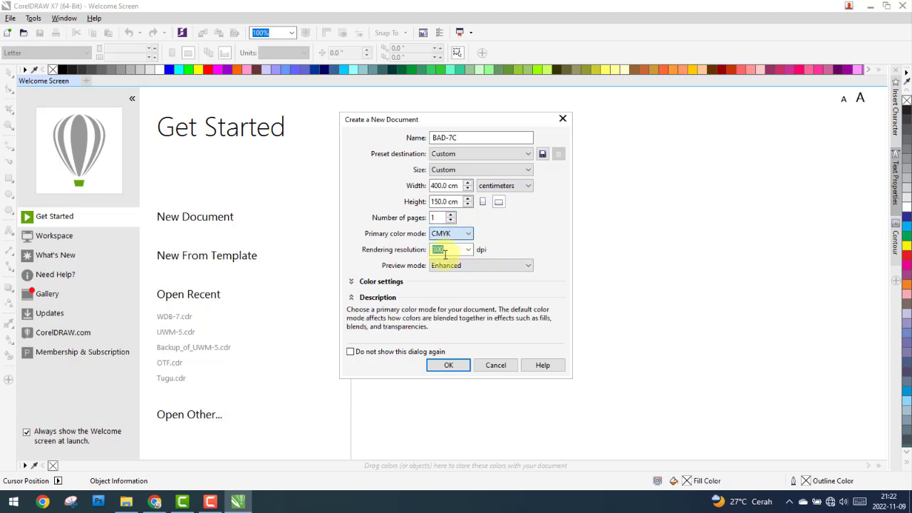
click(458, 250)
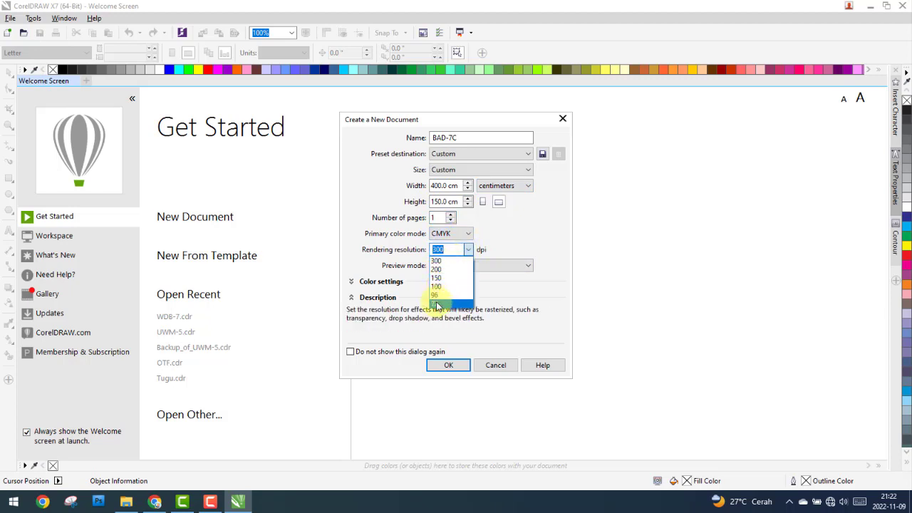
click(437, 304)
click(447, 367)
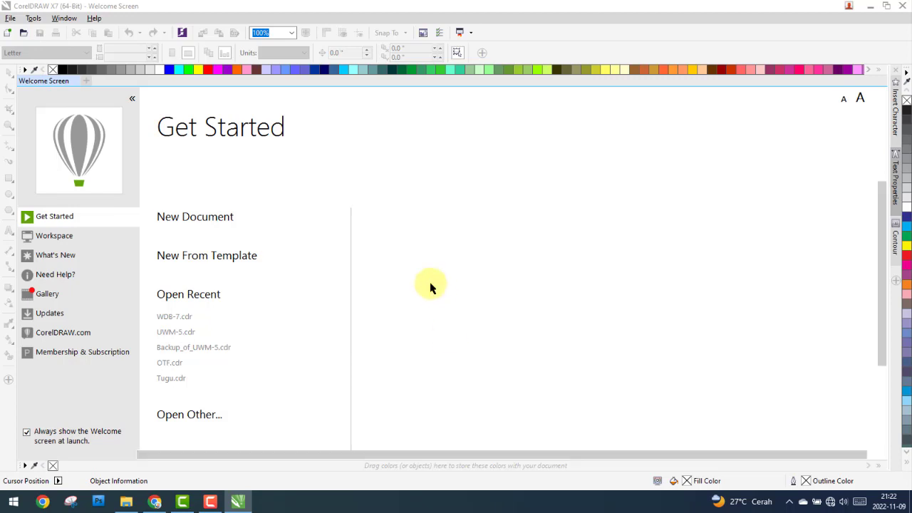
click(126, 501)
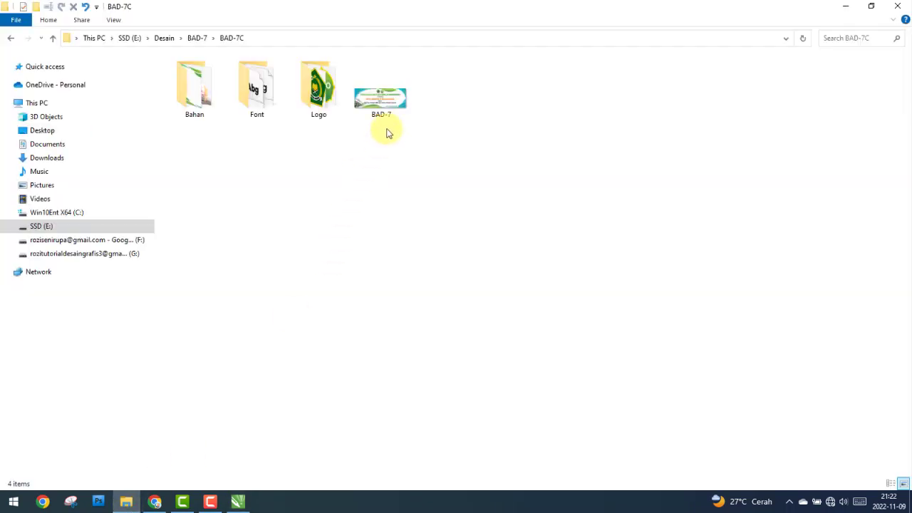
Place BAD-7.jpg on Page 1 at 400 cm wide, centred, then add a blank Page 2.
mouse_move(384, 99)
mouse_down()
mouse_move(279, 391)
mouse_move(121, 71)
mouse_move(122, 49)
mouse_up()
key(BackSpace)
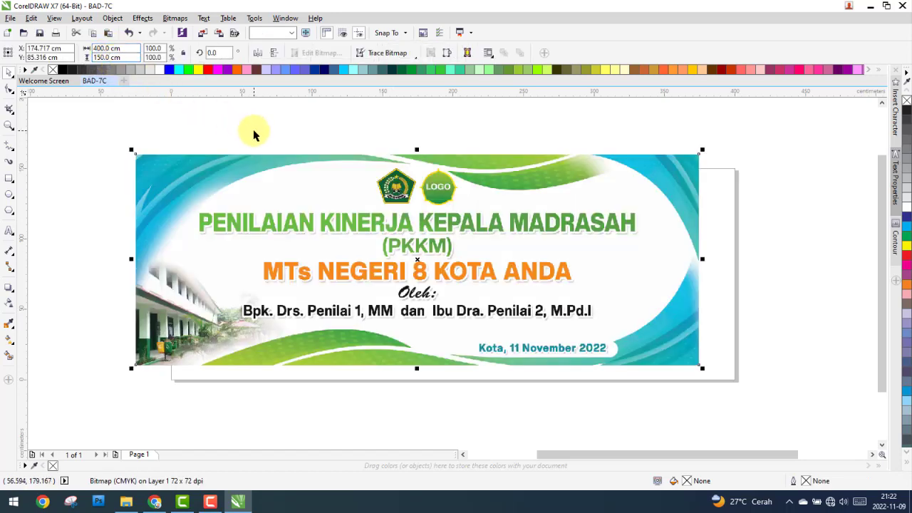
key(p)
click(302, 143)
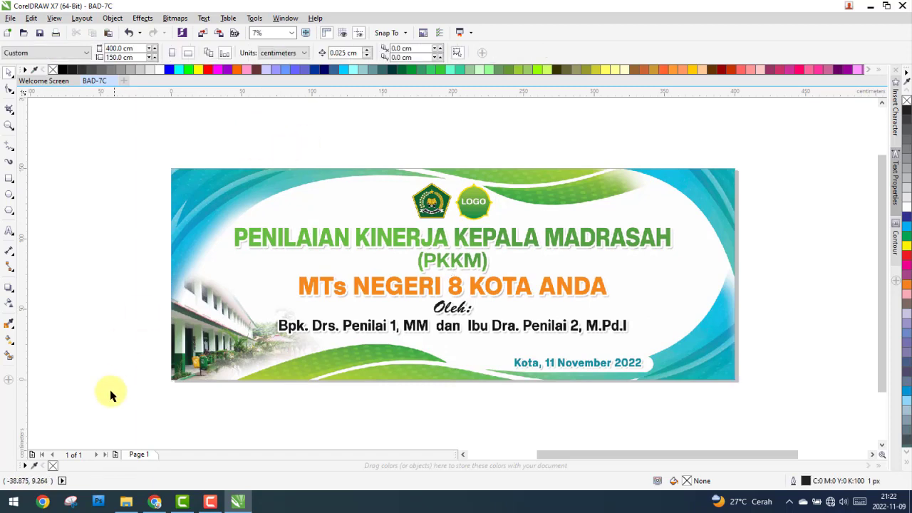
click(113, 455)
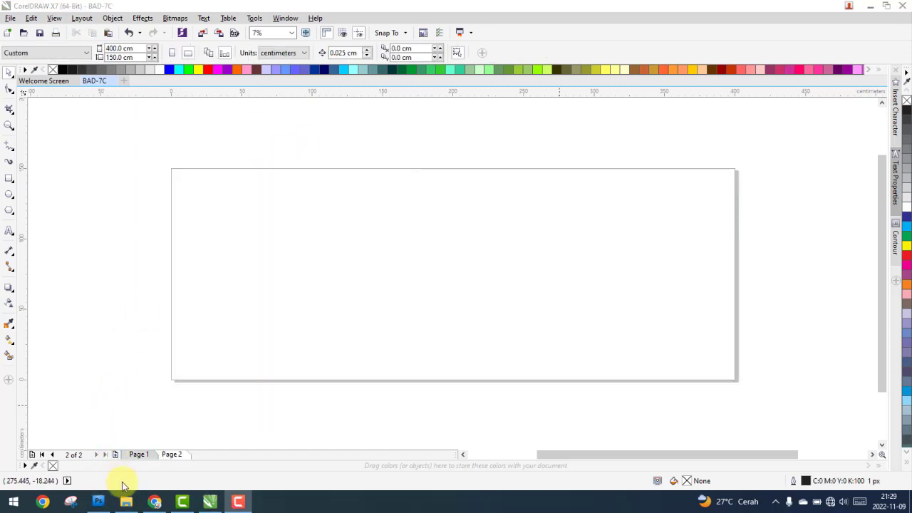
Place Bg - edit on Page 2 at 150 cm high and centred, then bring in the Foto Gedung photo.
click(127, 505)
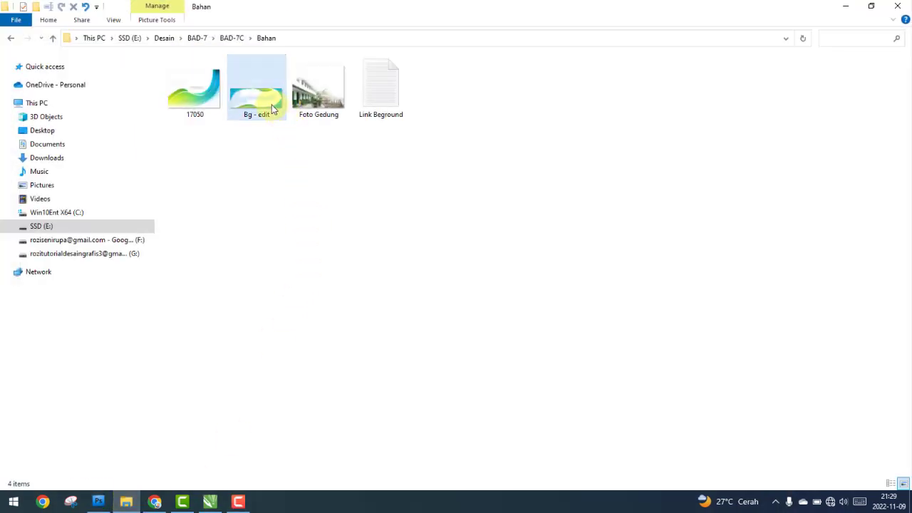
mouse_move(239, 112)
mouse_down()
mouse_move(216, 502)
mouse_move(420, 250)
mouse_move(403, 226)
mouse_up()
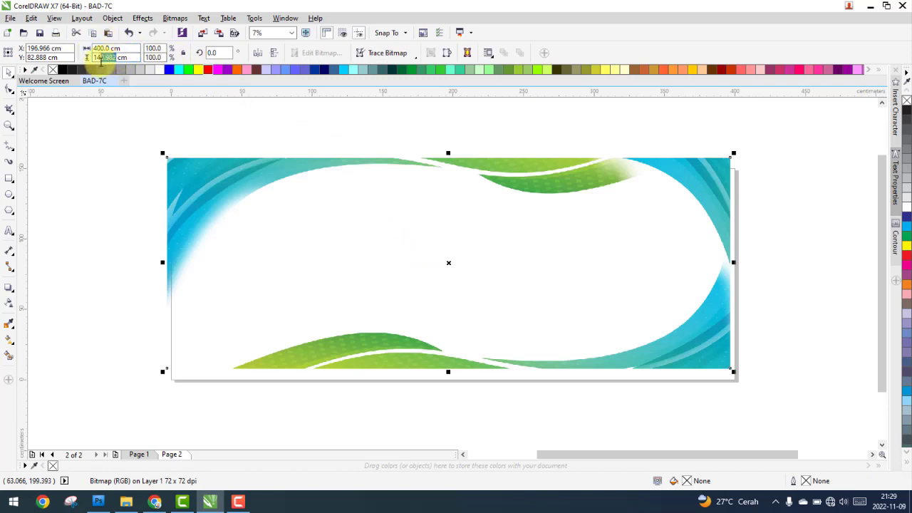
text(150)
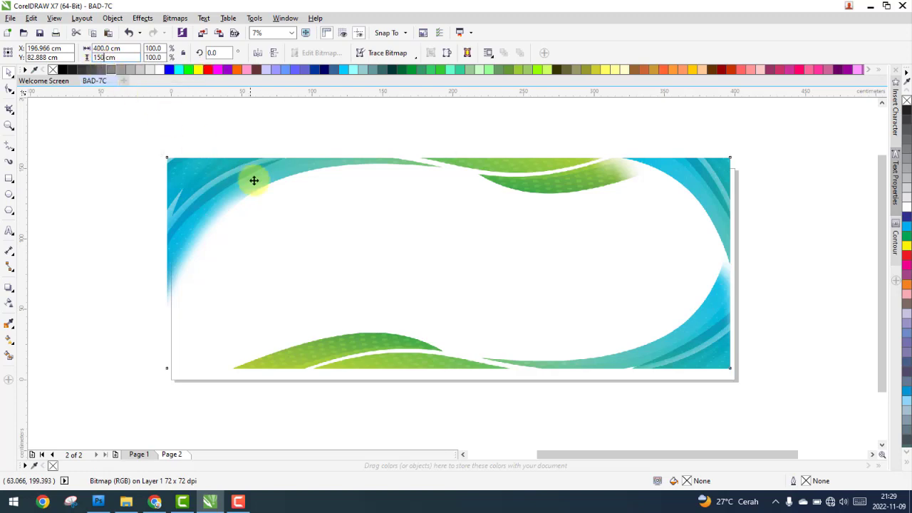
text(p)
click(362, 144)
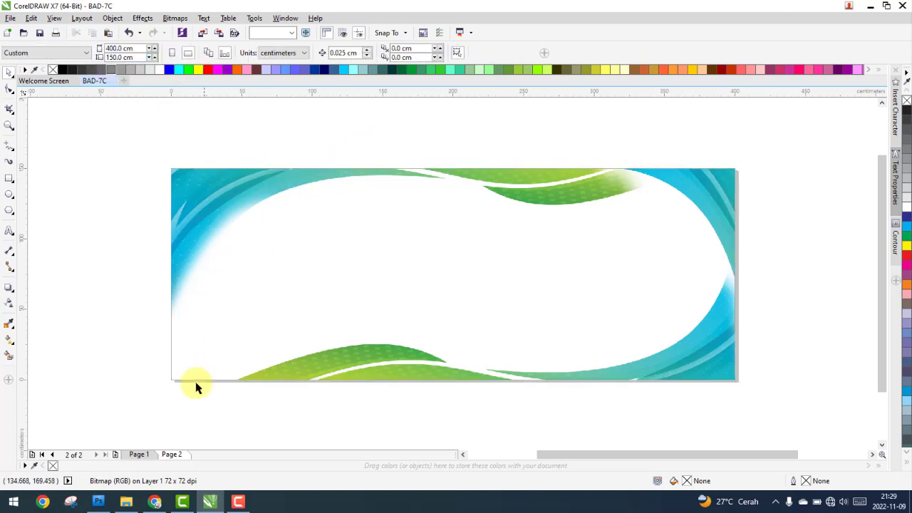
click(125, 501)
mouse_move(319, 107)
mouse_down()
mouse_move(199, 492)
mouse_move(405, 262)
mouse_move(393, 259)
mouse_up()
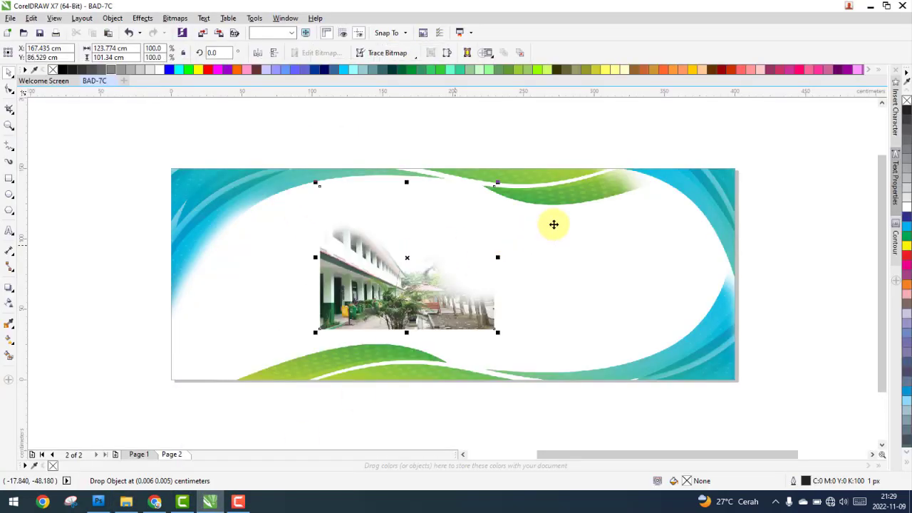
Align the Foto Gedung photo to the bottom-left of the page and place it behind the background.
shift+click(591, 193)
key(l)
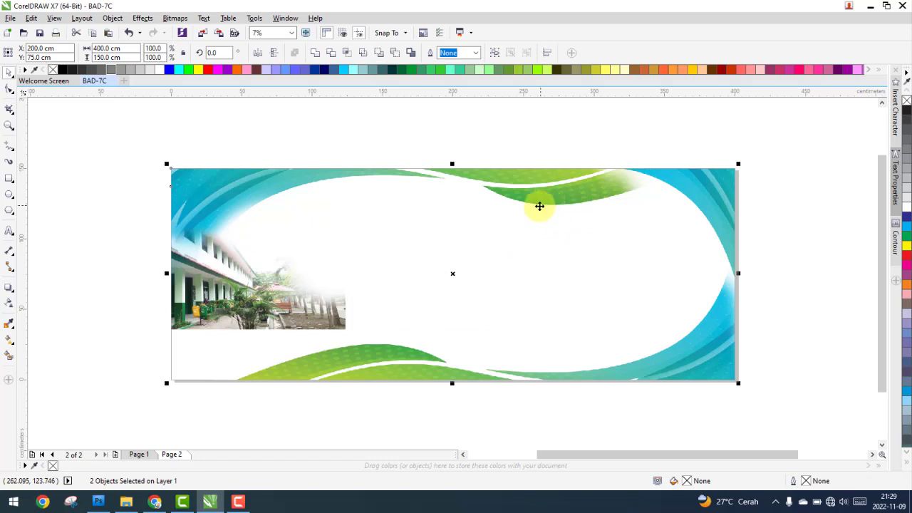
key(b)
click(267, 354)
right_click(269, 356)
mouse_move(298, 242)
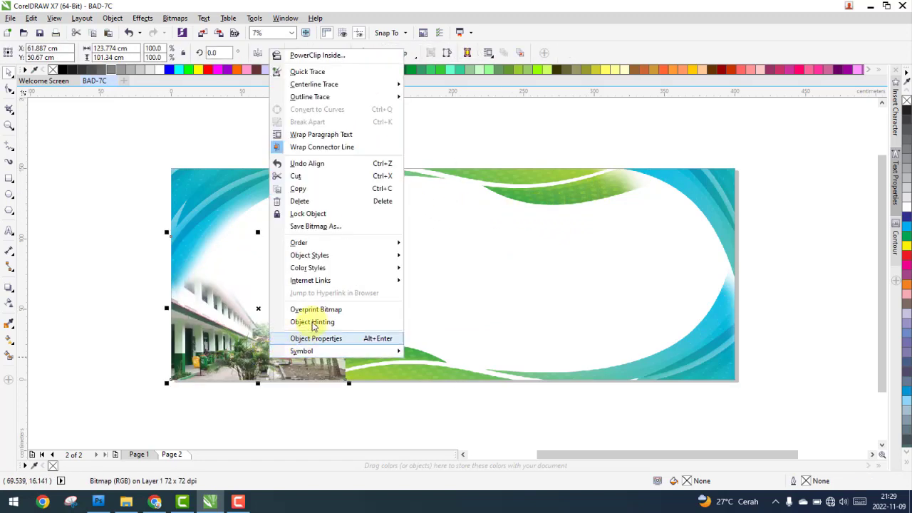
click(443, 340)
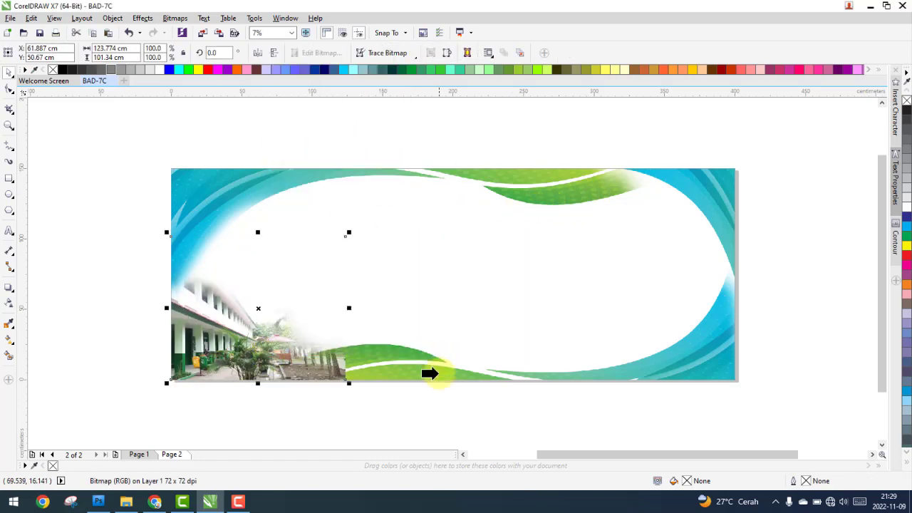
click(430, 374)
click(318, 409)
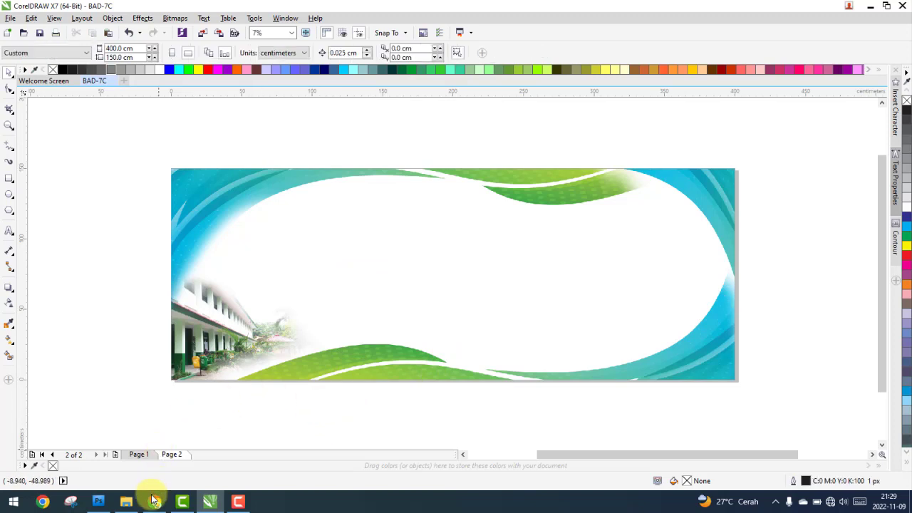
Drag both logo files from the Logo folder into CorelDRAW, quitting Photoshop without saving.
click(126, 501)
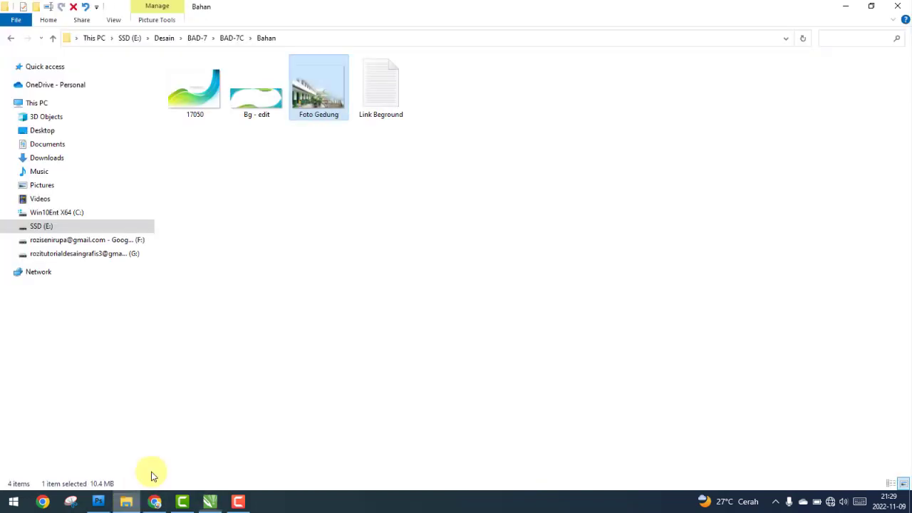
click(11, 38)
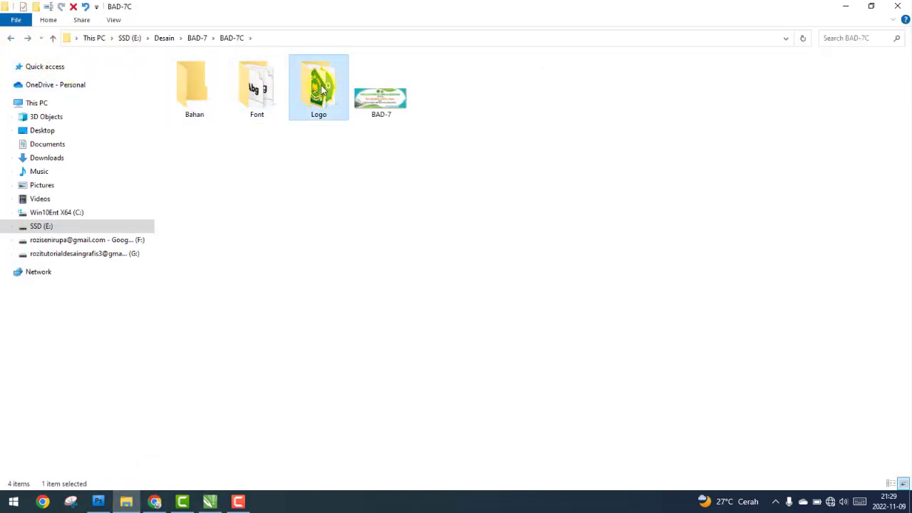
double_click(319, 87)
drag(298, 137, 166, 56)
mouse_move(210, 111)
mouse_down()
mouse_move(104, 502)
mouse_move(499, 280)
mouse_up()
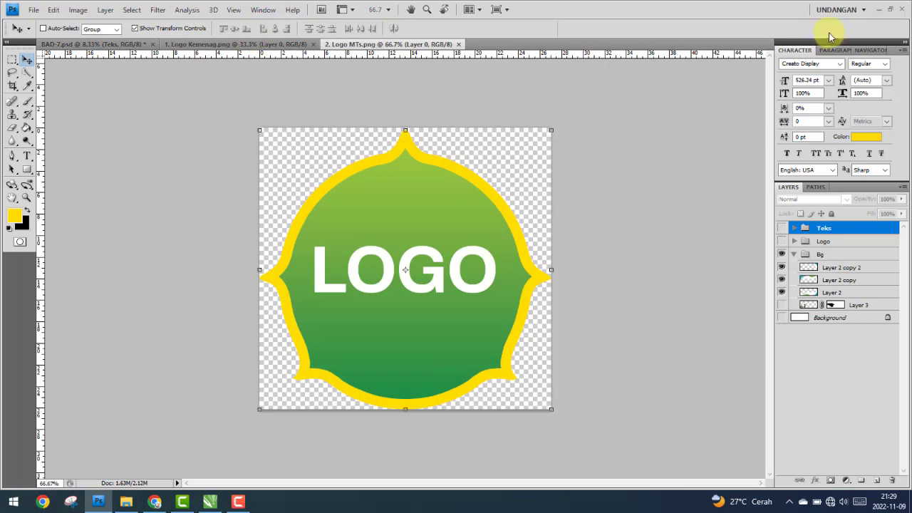
click(903, 10)
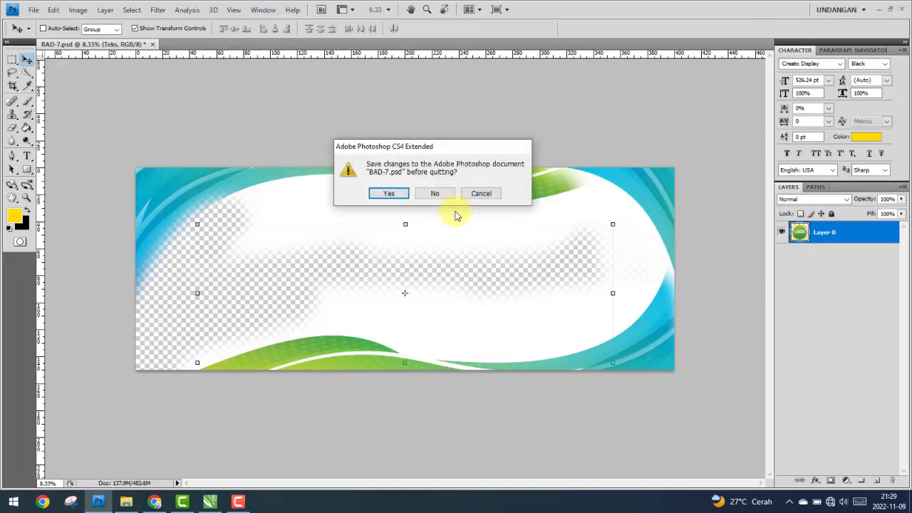
click(436, 193)
mouse_move(193, 85)
mouse_down()
mouse_move(221, 483)
mouse_move(329, 306)
mouse_up()
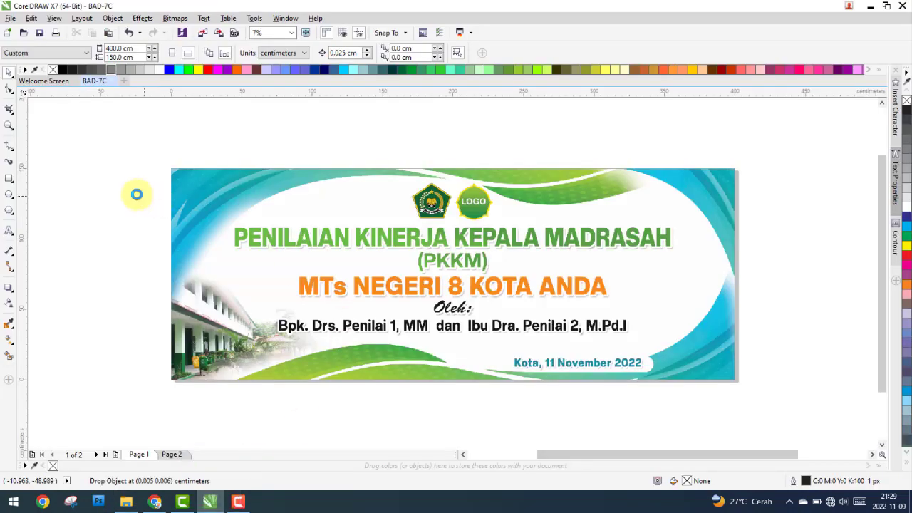
Drop both logos in, then size and align the new emblem over the banner's original emblem.
drag(137, 194, 503, 134)
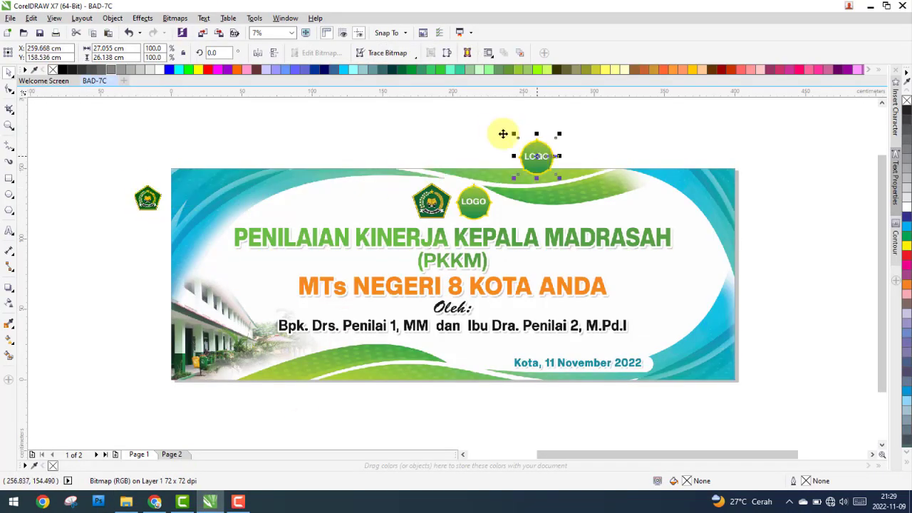
drag(147, 198, 392, 193)
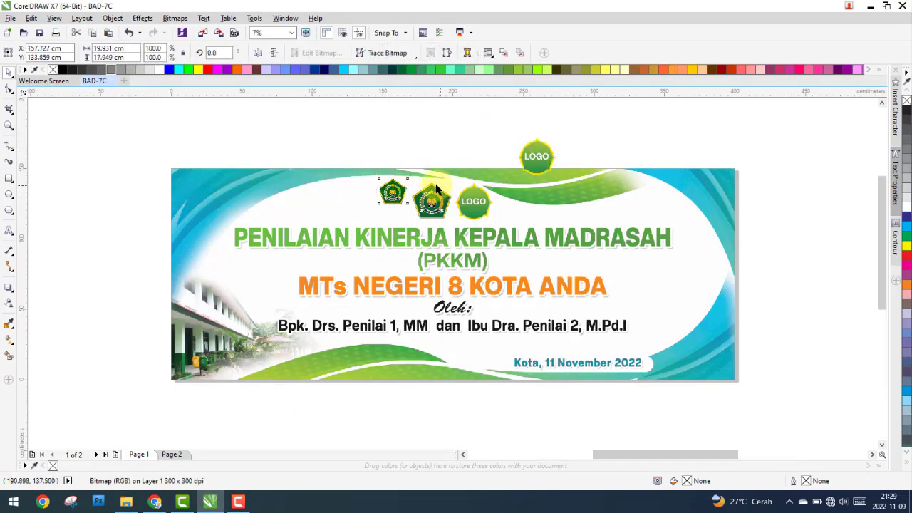
scroll(438, 188, up, 3)
drag(321, 267, 428, 322)
drag(301, 206, 434, 217)
drag(525, 178, 506, 196)
mouse_move(425, 213)
mouse_down()
mouse_move(417, 206)
mouse_move(441, 201)
mouse_up()
drag(492, 317, 489, 310)
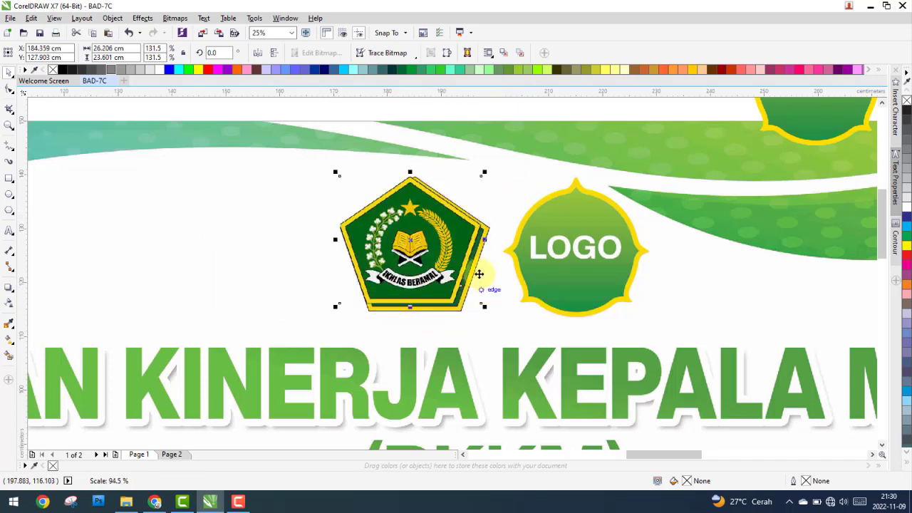
scroll(414, 175, up, 10)
mouse_move(389, 240)
mouse_down()
mouse_move(453, 260)
mouse_move(446, 254)
mouse_up()
scroll(399, 224, down, 2)
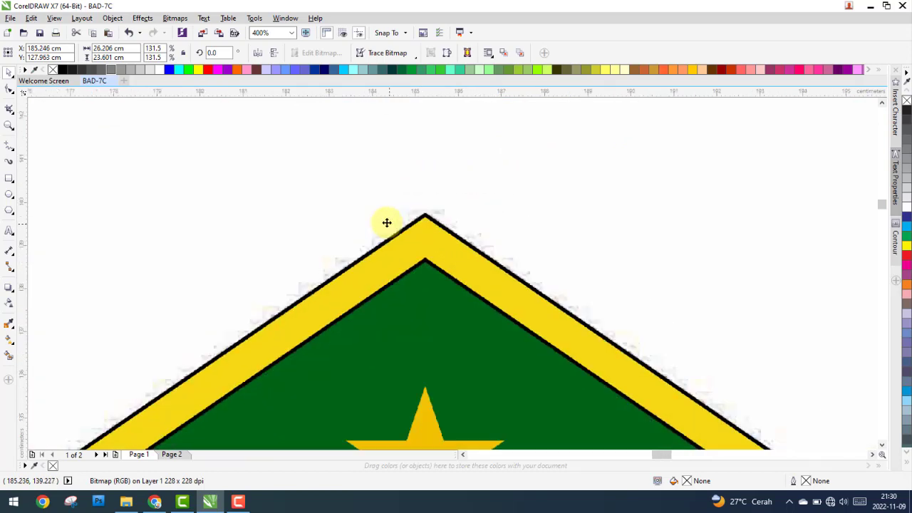
scroll(402, 220, down, 6)
scroll(406, 225, down, 2)
scroll(427, 249, down, 2)
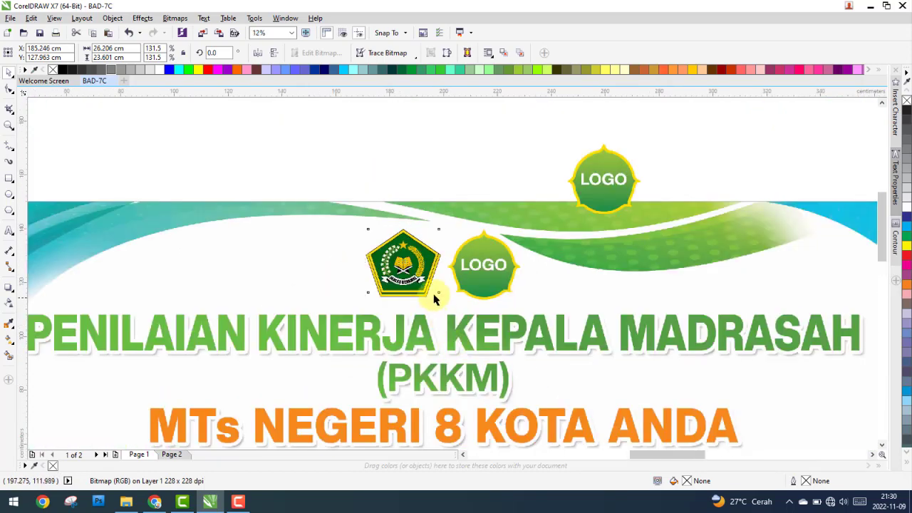
scroll(448, 282, up, 6)
scroll(531, 258, up, 2)
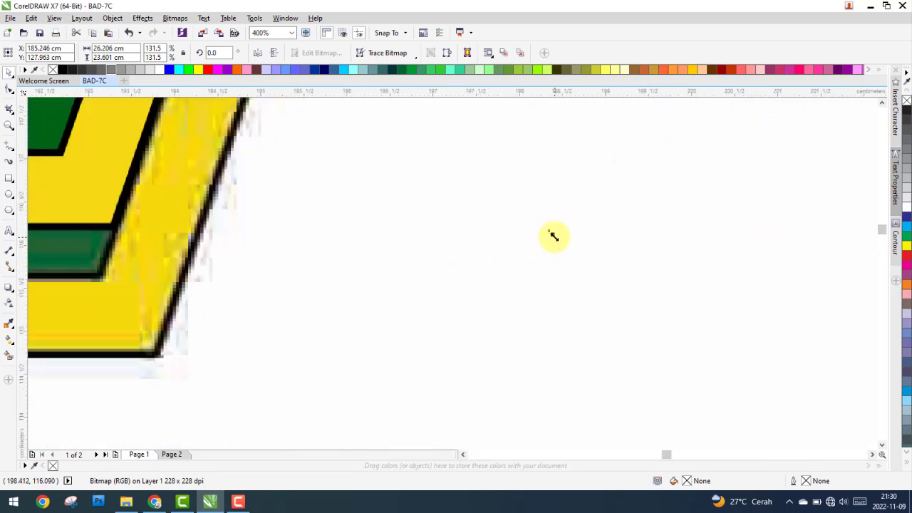
drag(553, 235, 714, 364)
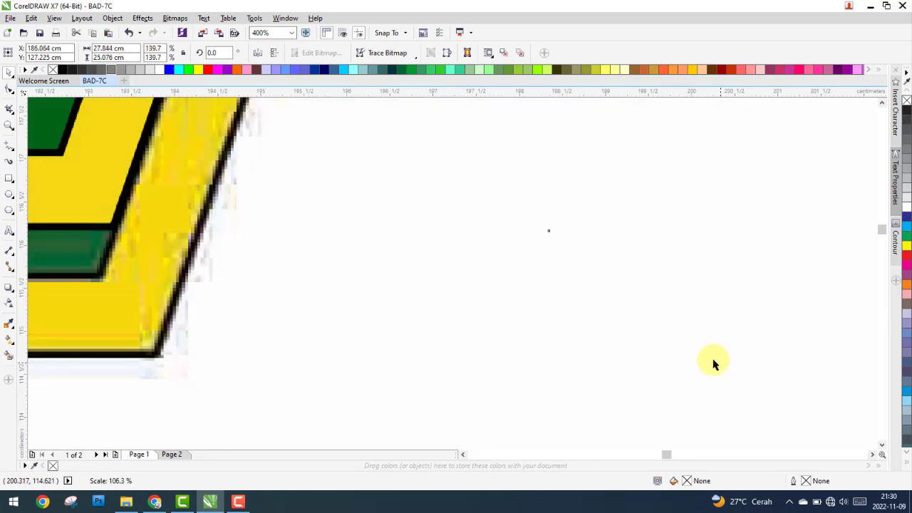
Move the LOGO circle onto the old one, align it precisely, and select both logos.
scroll(648, 346, down, 2)
scroll(643, 342, down, 2)
scroll(539, 211, up, 3)
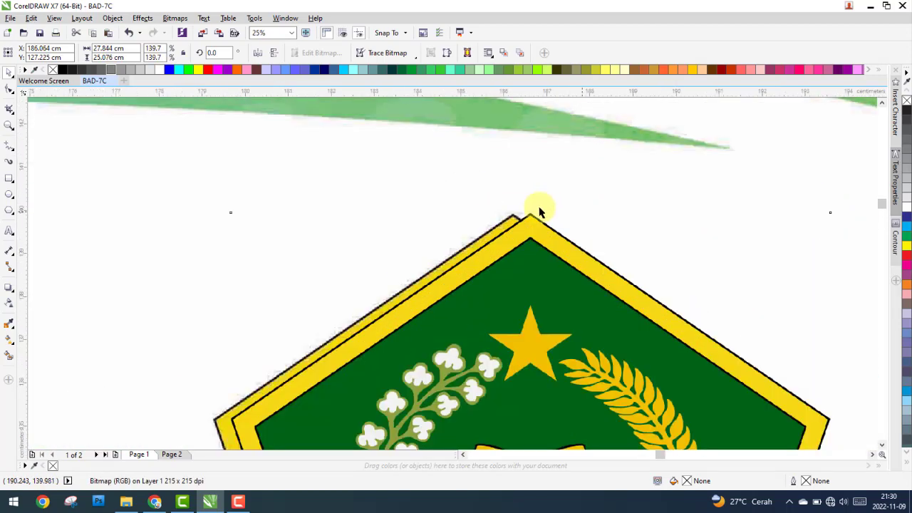
scroll(539, 211, up, 5)
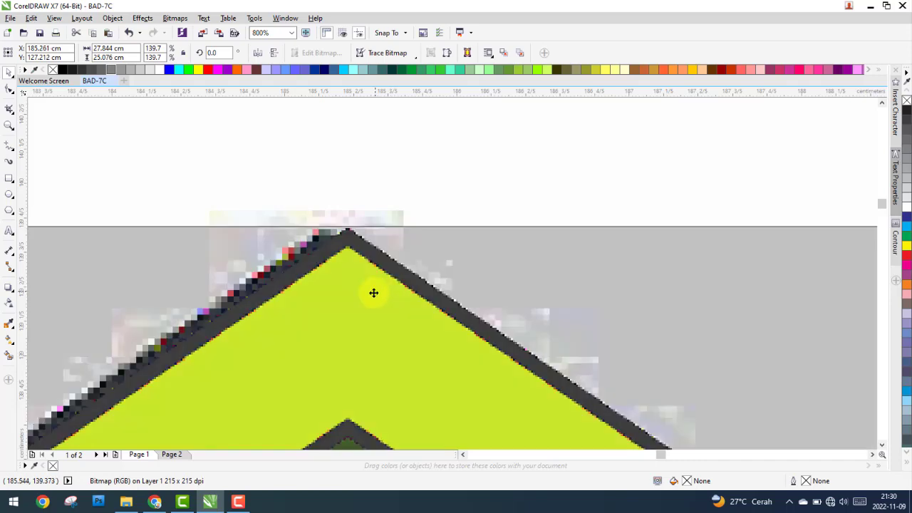
scroll(340, 285, down, 5)
scroll(309, 271, down, 3)
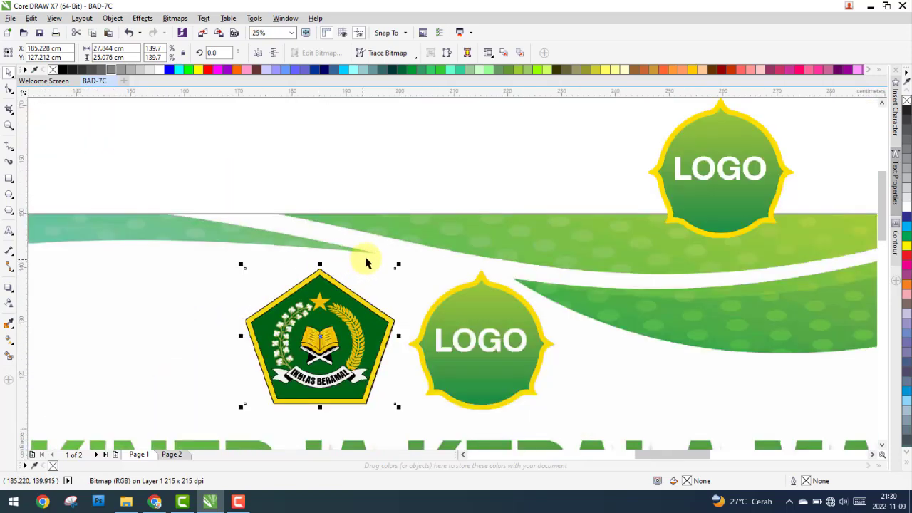
mouse_move(722, 163)
mouse_down()
mouse_move(468, 335)
mouse_move(496, 299)
mouse_move(472, 256)
mouse_up()
scroll(497, 299, up, 1)
scroll(472, 257, up, 2)
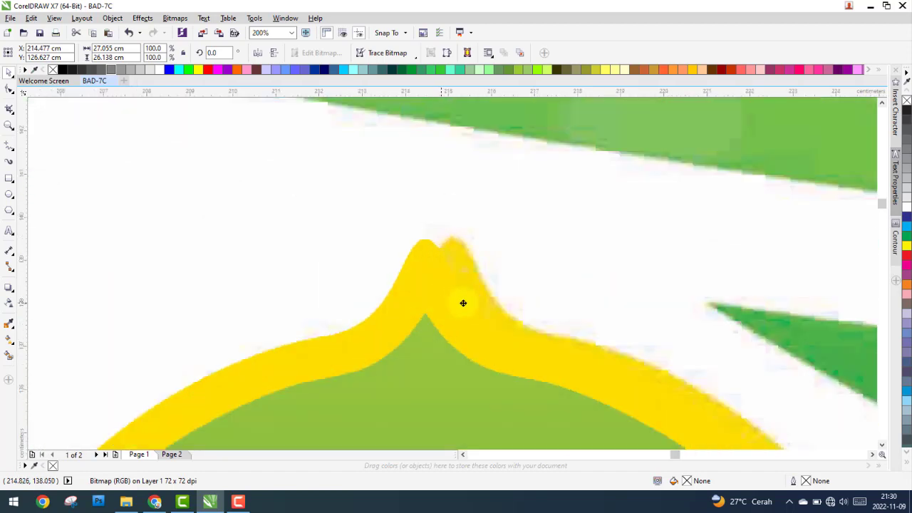
drag(460, 300, 464, 292)
scroll(437, 249, down, 2)
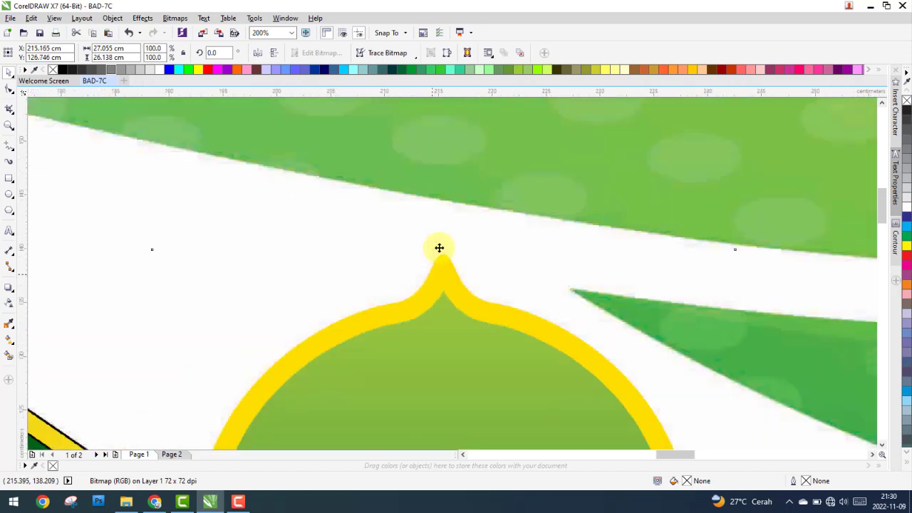
scroll(439, 254, down, 2)
scroll(439, 254, down, 2)
drag(368, 200, 472, 275)
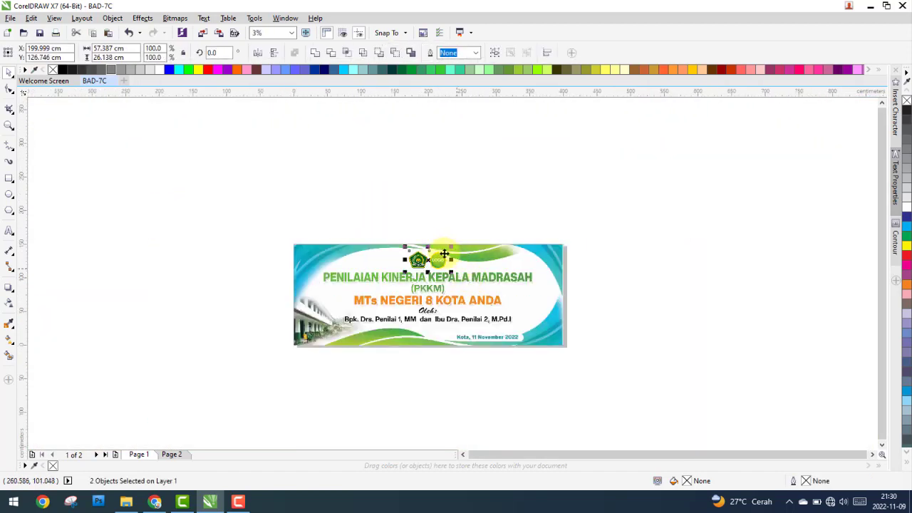
Copy both logos and paste them onto the Page 2 banner.
right_click(443, 251)
click(476, 333)
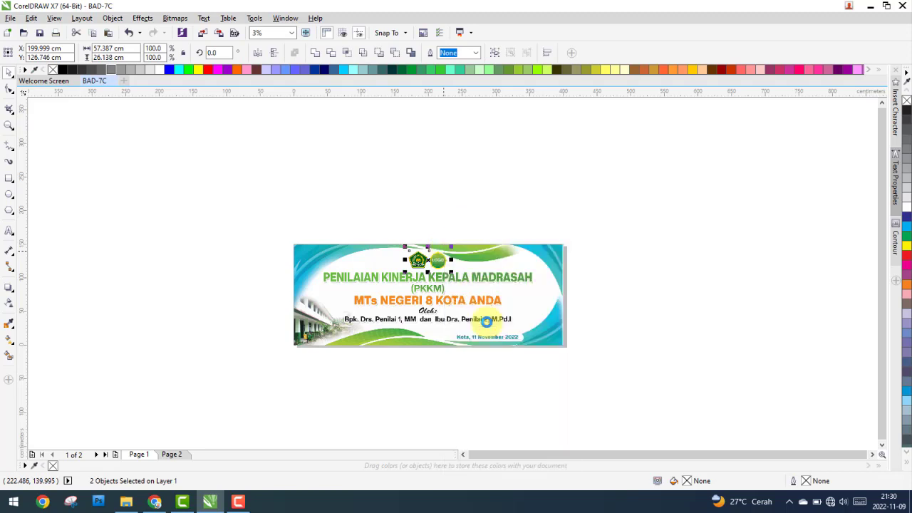
click(172, 453)
right_click(242, 359)
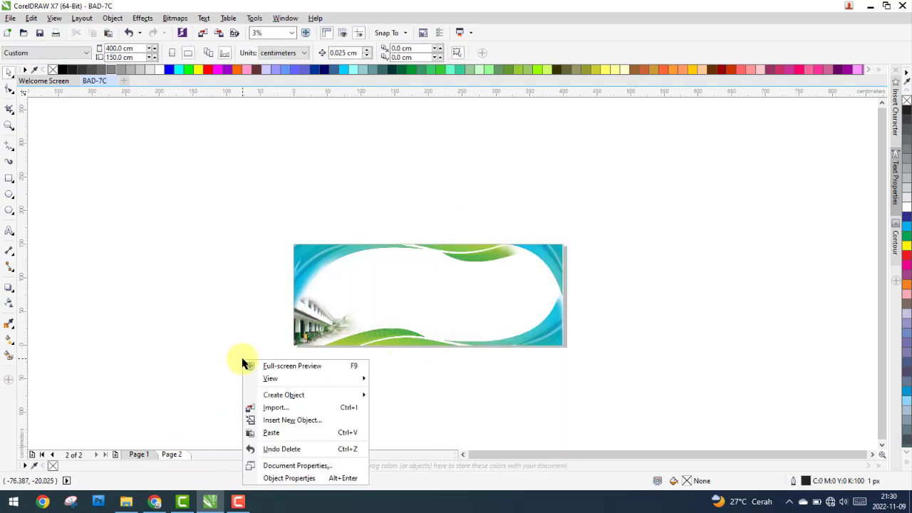
click(271, 432)
click(311, 386)
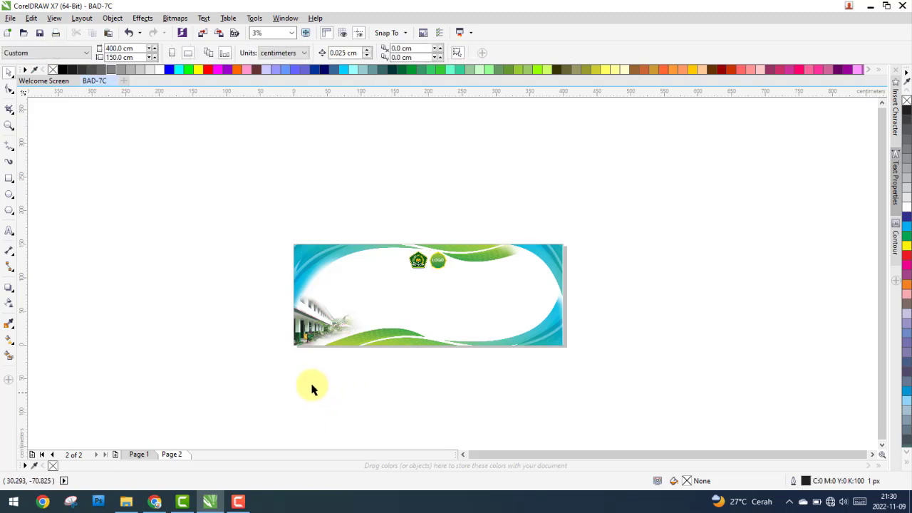
Return to Page 1 and set the zoom to fit the banner's height.
scroll(429, 321, up, 2)
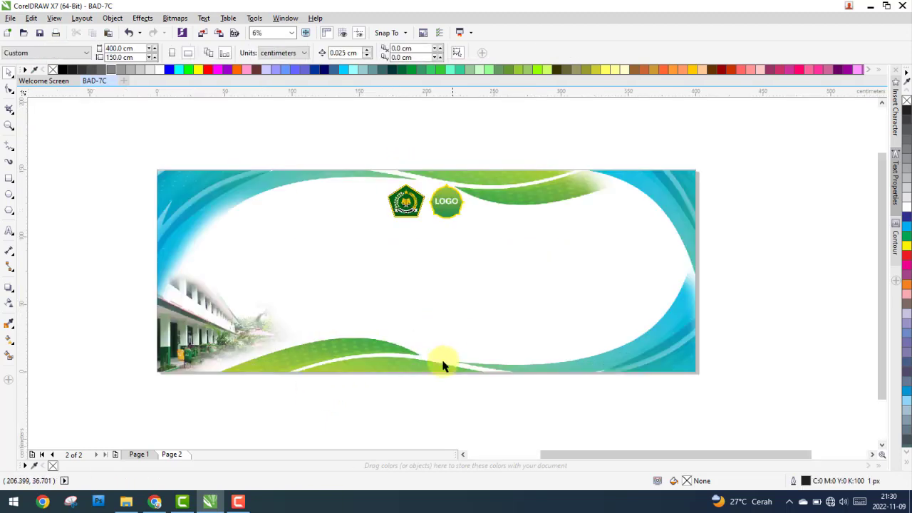
click(140, 455)
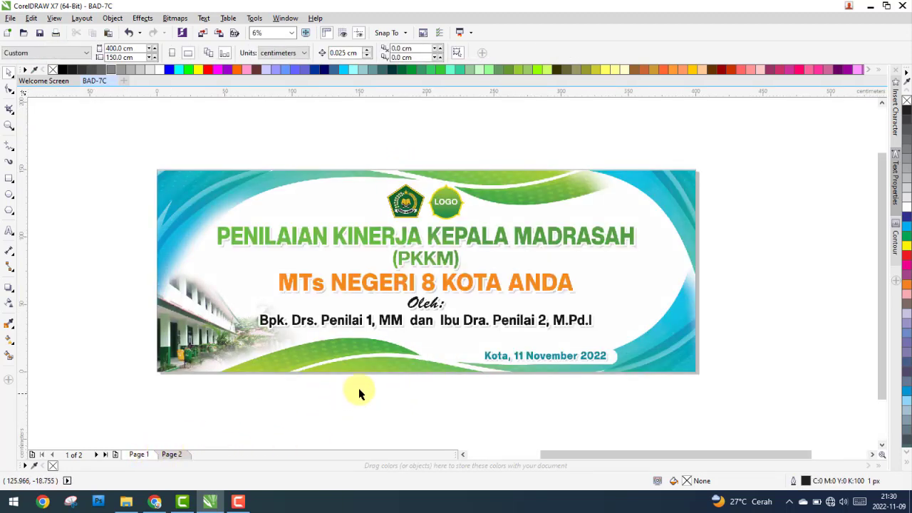
click(290, 34)
click(265, 51)
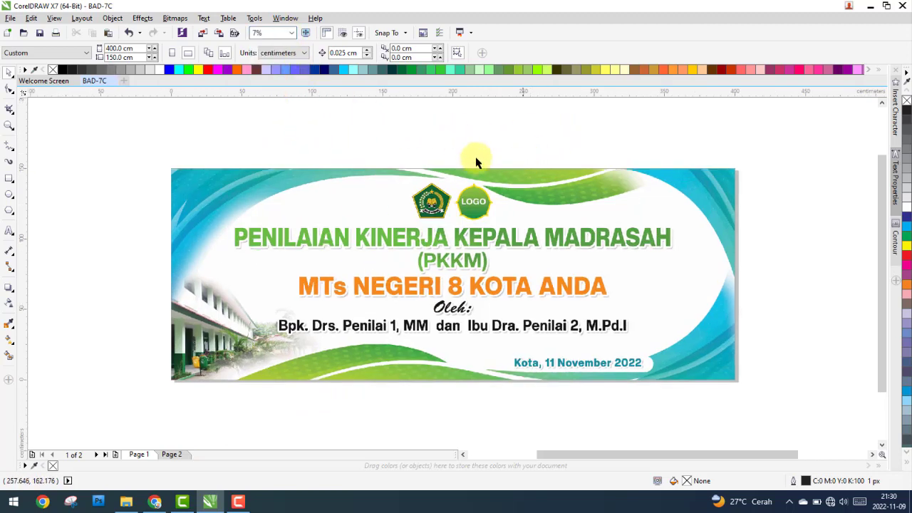
click(290, 33)
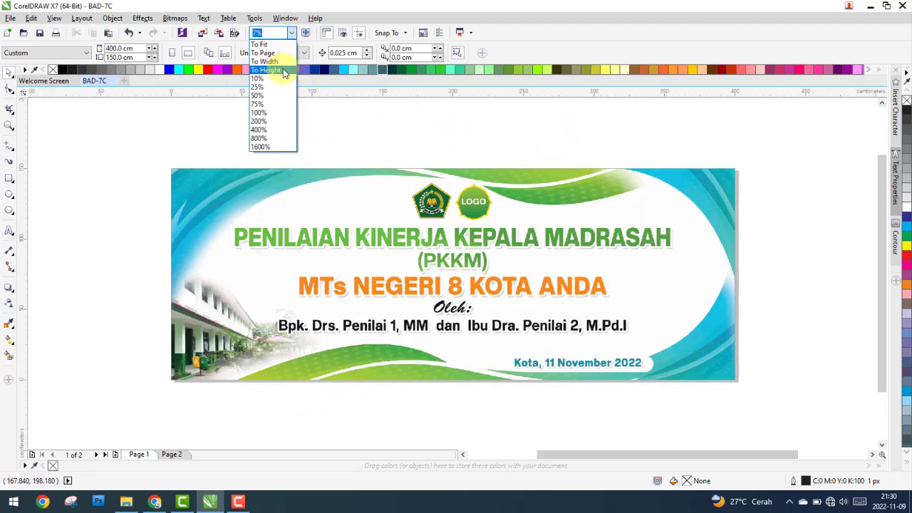
click(282, 71)
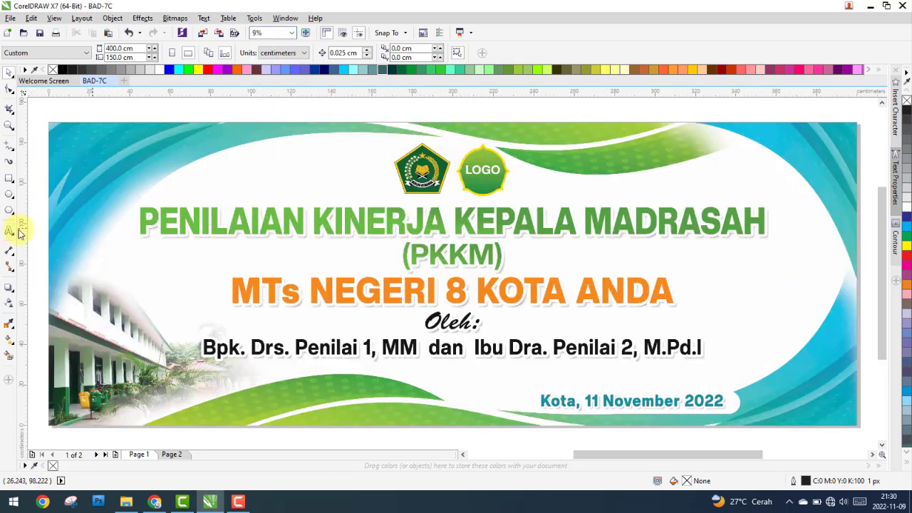
Add the heading text at 200 pt.
click(9, 232)
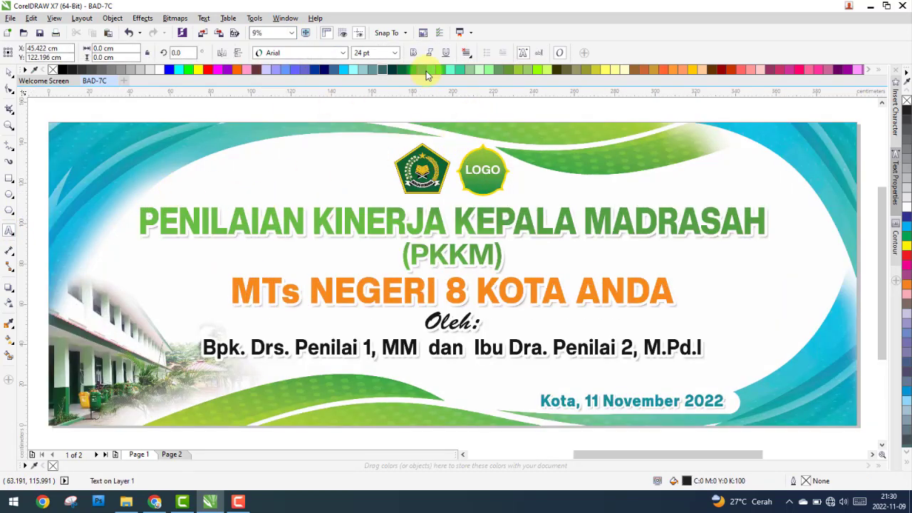
click(395, 53)
click(371, 208)
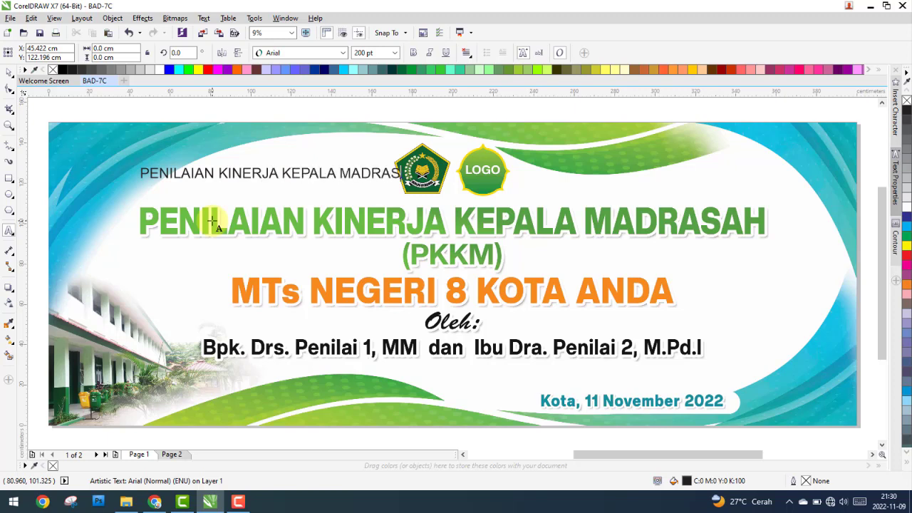
click(229, 172)
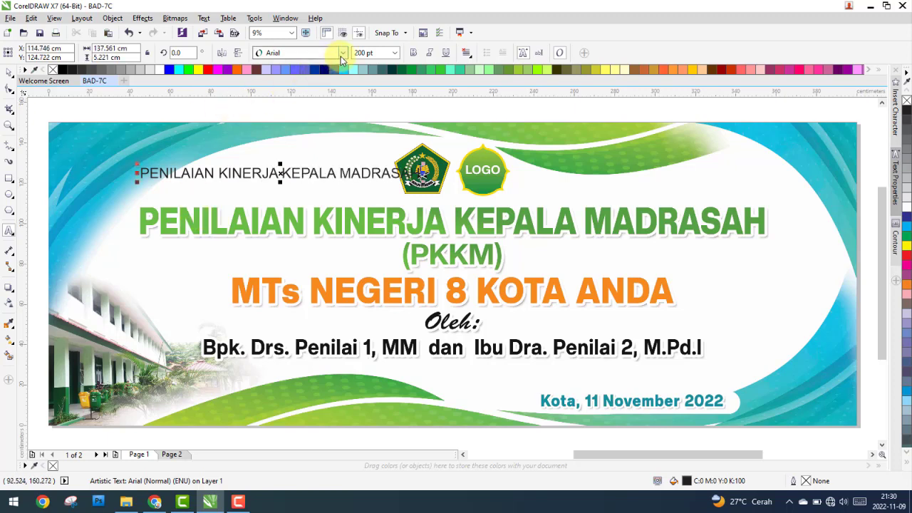
Set the heading font to Creato Display Black and scale it to about 425 pt.
click(324, 56)
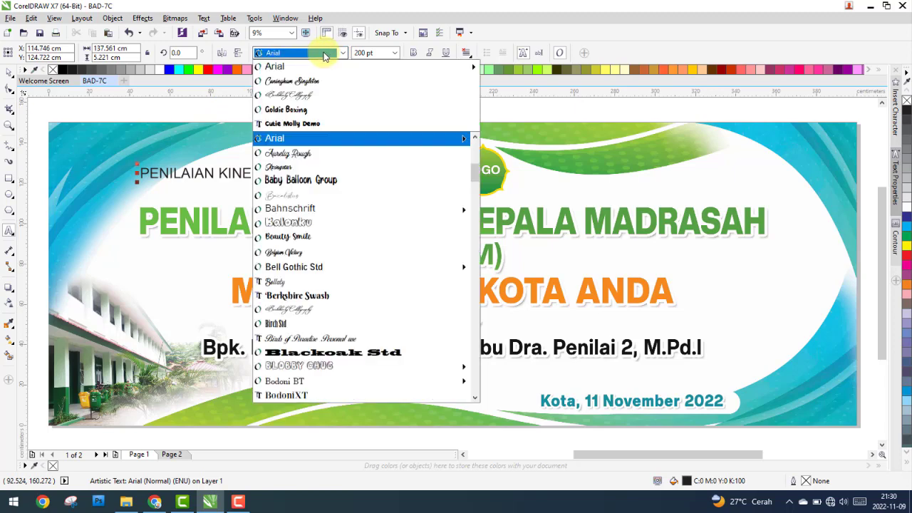
text(Cream)
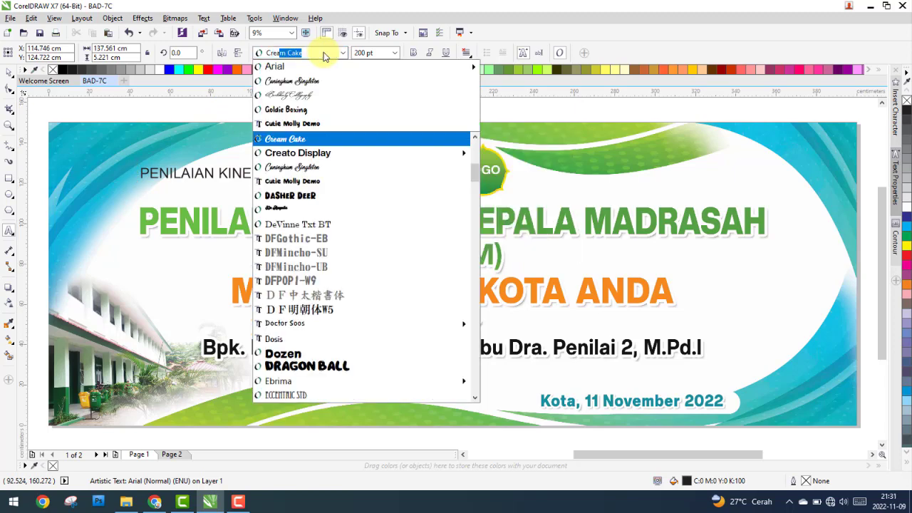
mouse_move(298, 152)
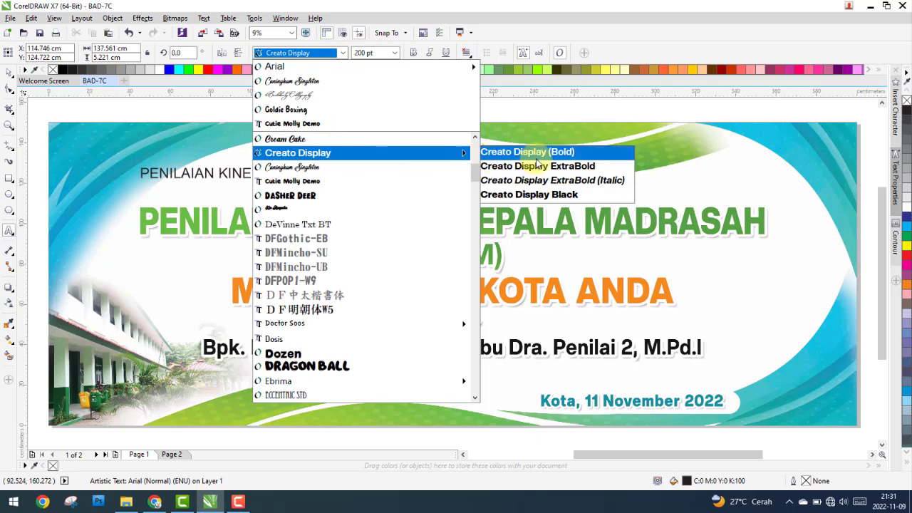
click(564, 196)
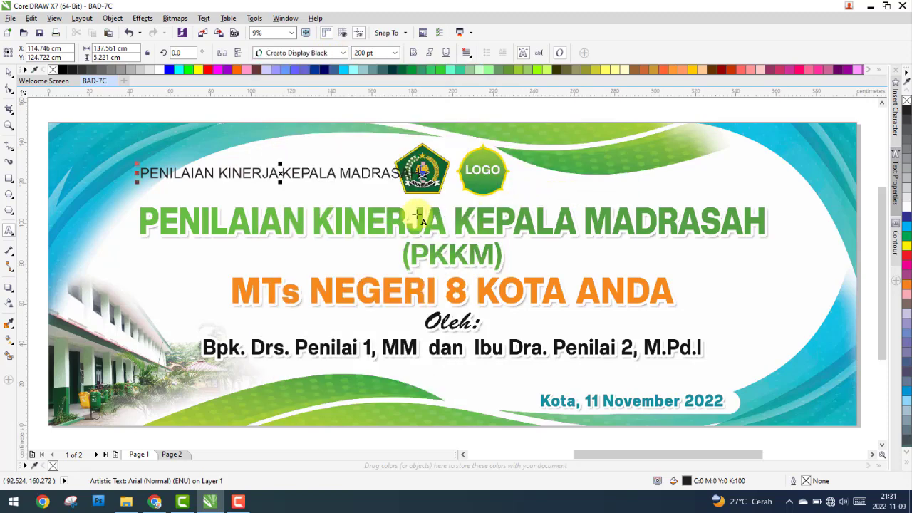
click(10, 74)
click(412, 53)
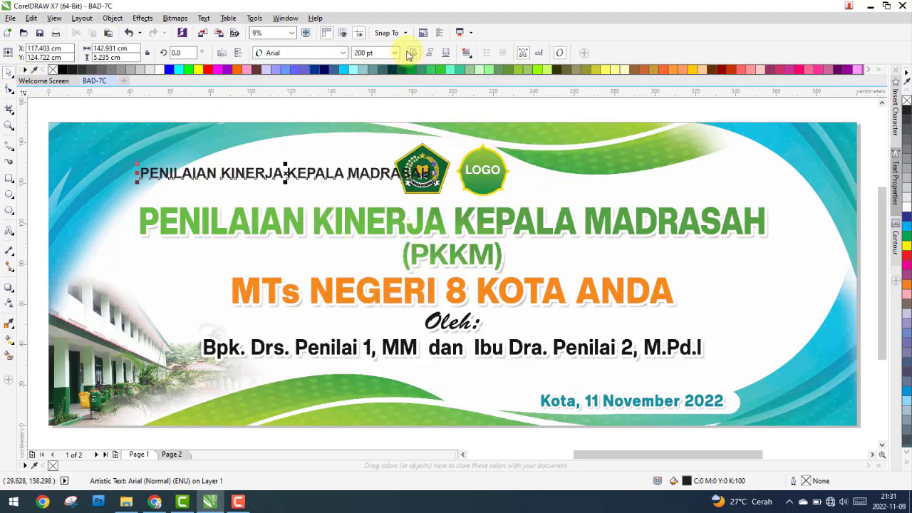
click(414, 55)
click(329, 55)
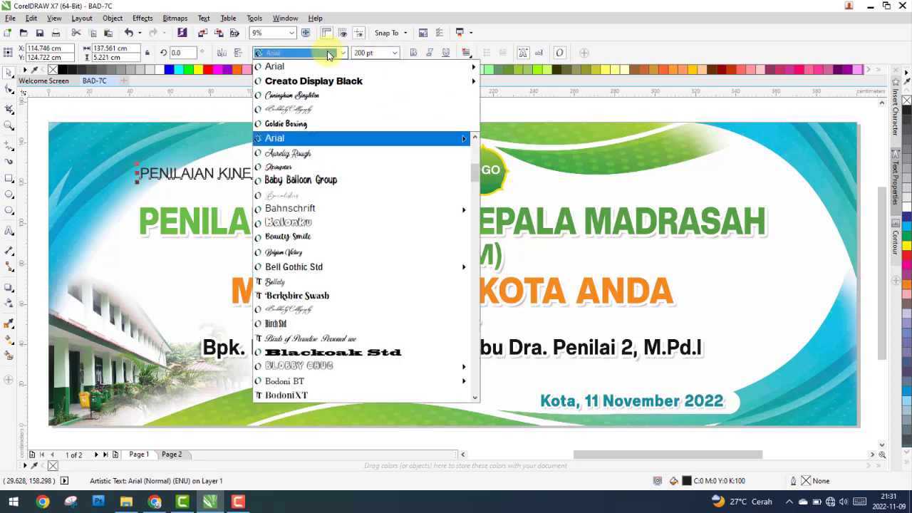
mouse_move(313, 81)
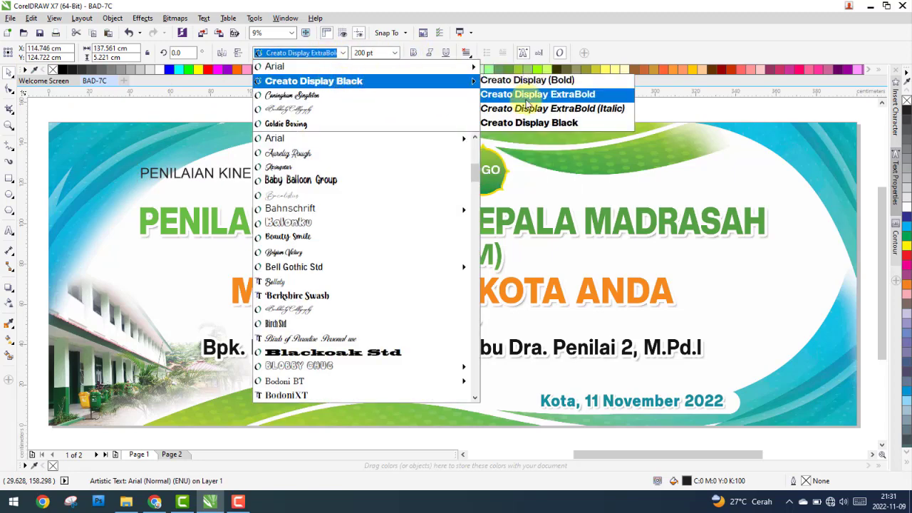
click(525, 124)
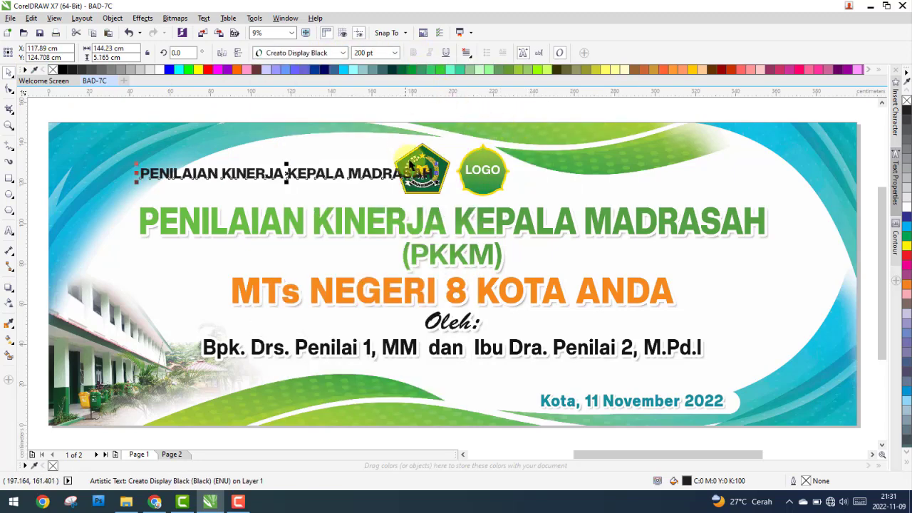
drag(436, 181, 755, 227)
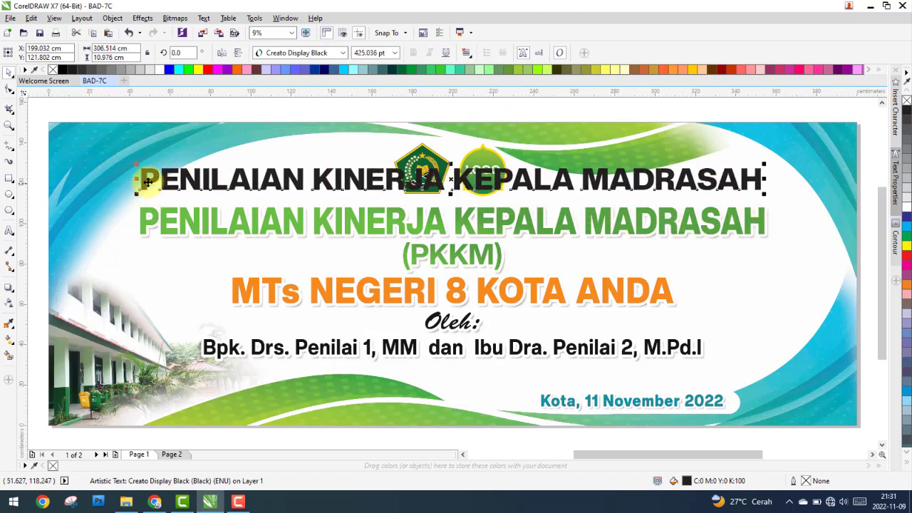
Move the black heading onto the green title and stretch it to about 309 × 13.6 cm.
drag(139, 180, 147, 217)
scroll(148, 218, up, 5)
scroll(147, 188, up, 3)
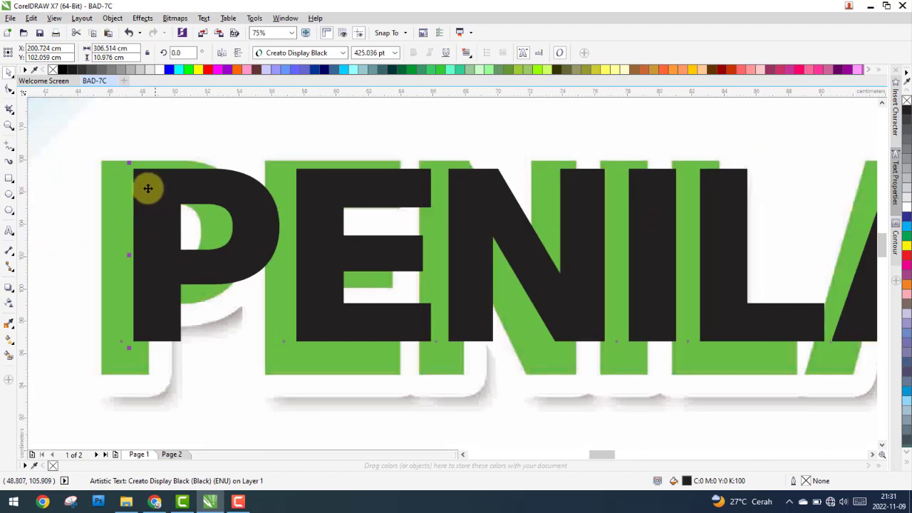
scroll(142, 184, down, 2)
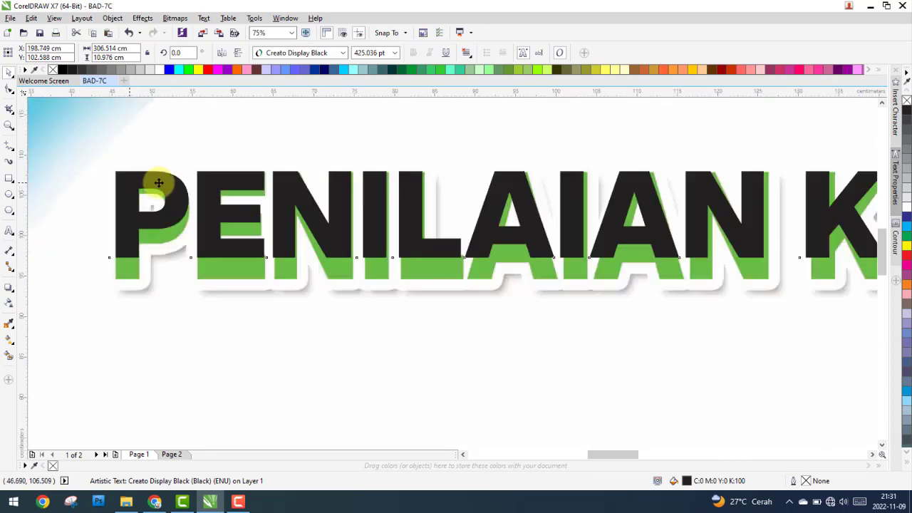
scroll(458, 209, down, 6)
scroll(535, 207, up, 4)
scroll(493, 197, up, 2)
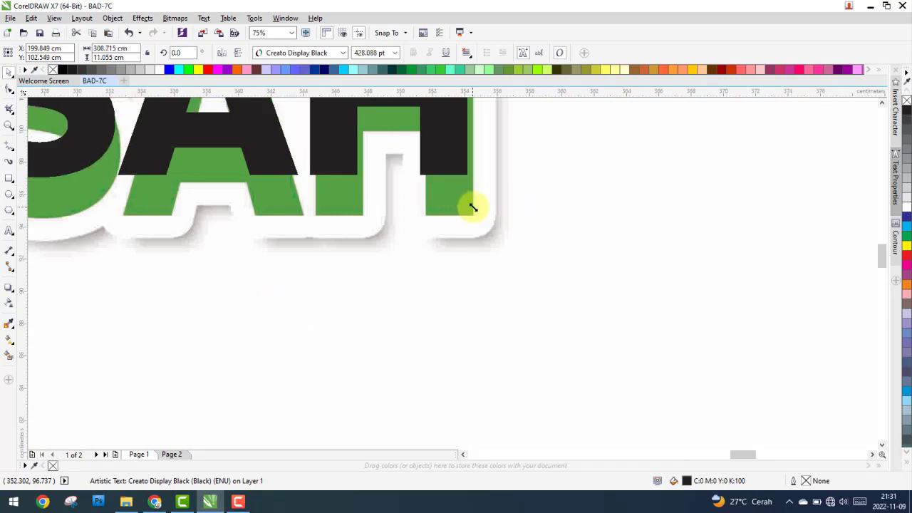
drag(470, 206, 478, 214)
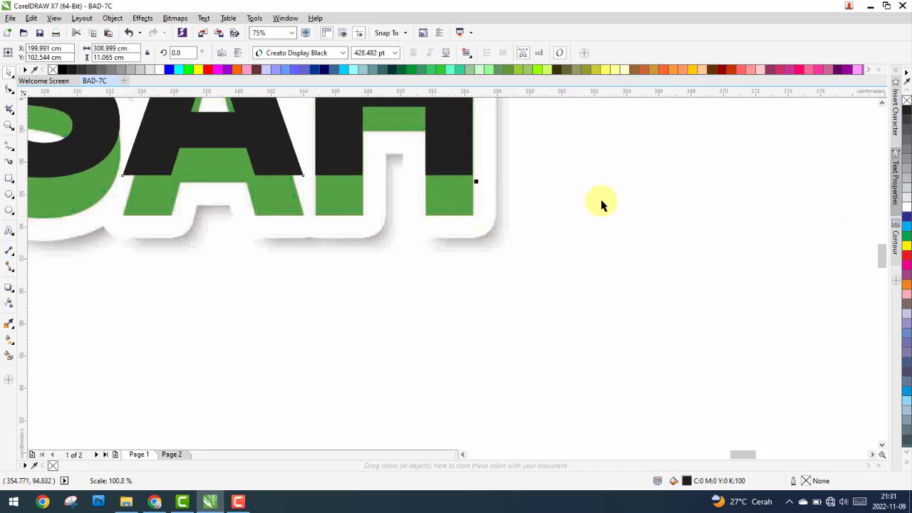
scroll(600, 203, down, 3)
scroll(423, 199, up, 2)
scroll(311, 199, up, 1)
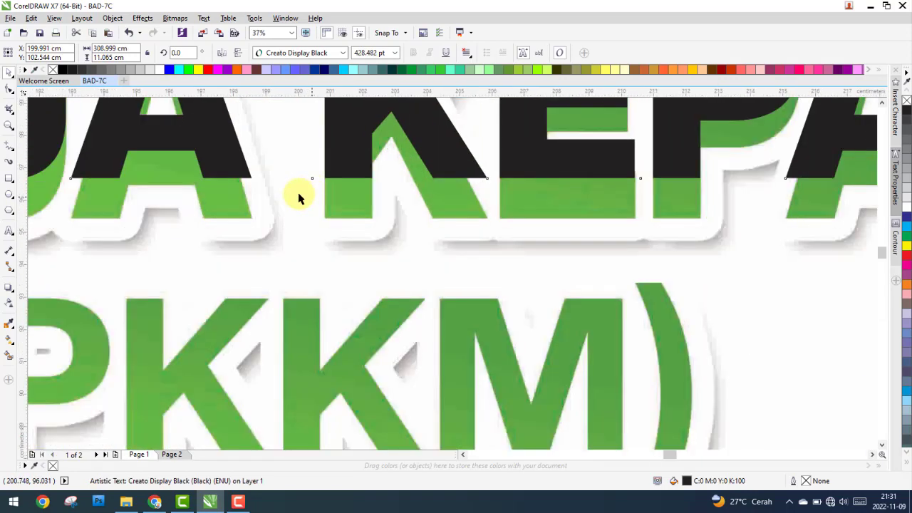
scroll(299, 197, up, 1)
drag(296, 180, 315, 294)
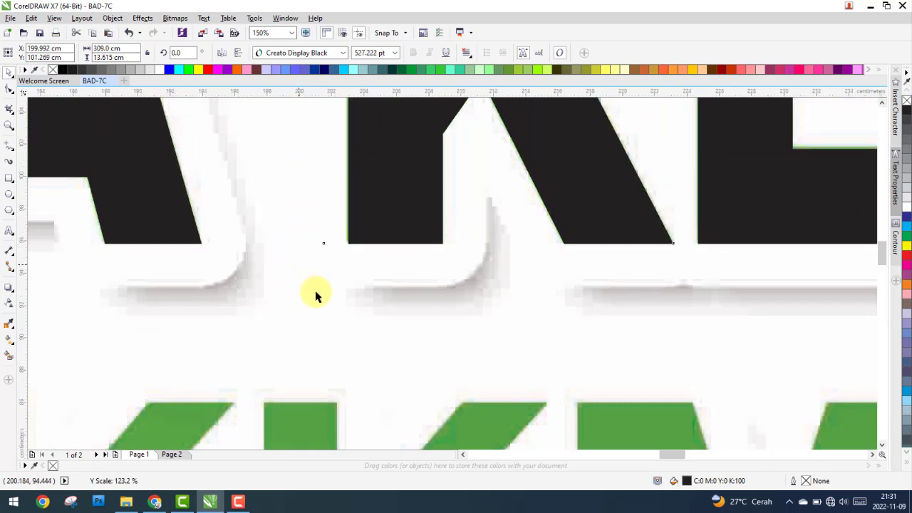
Give the black heading a cyan outline.
scroll(315, 295, down, 3)
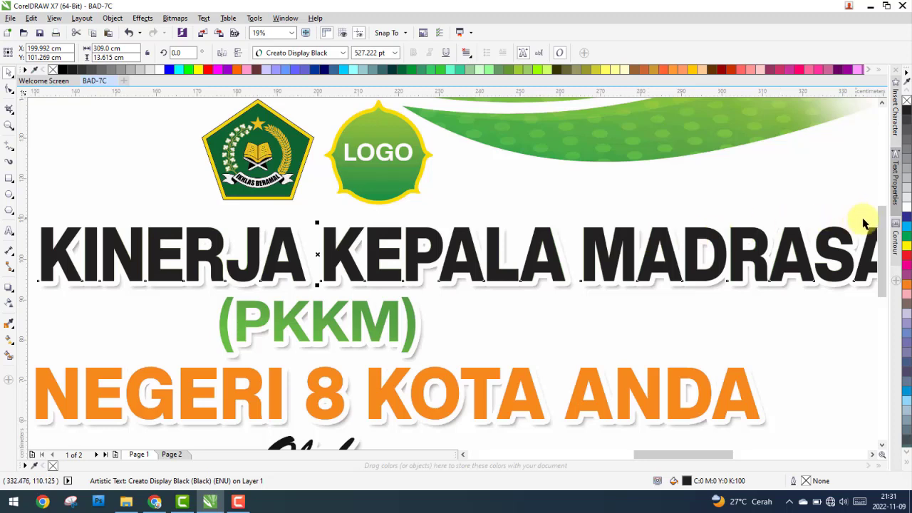
scroll(879, 242, up, 2)
right_click(908, 227)
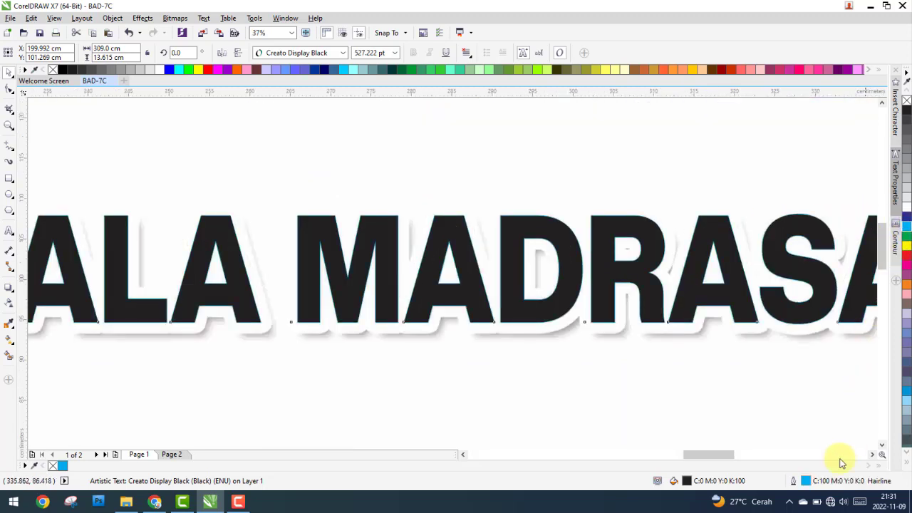
Make the cyan outline 35 px with round corners, drawn behind the fill.
double_click(805, 481)
text(30)
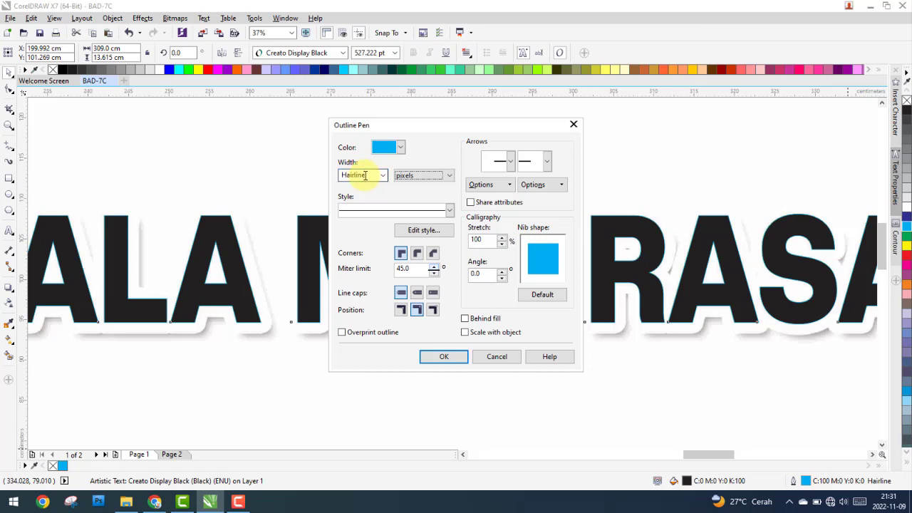
click(416, 254)
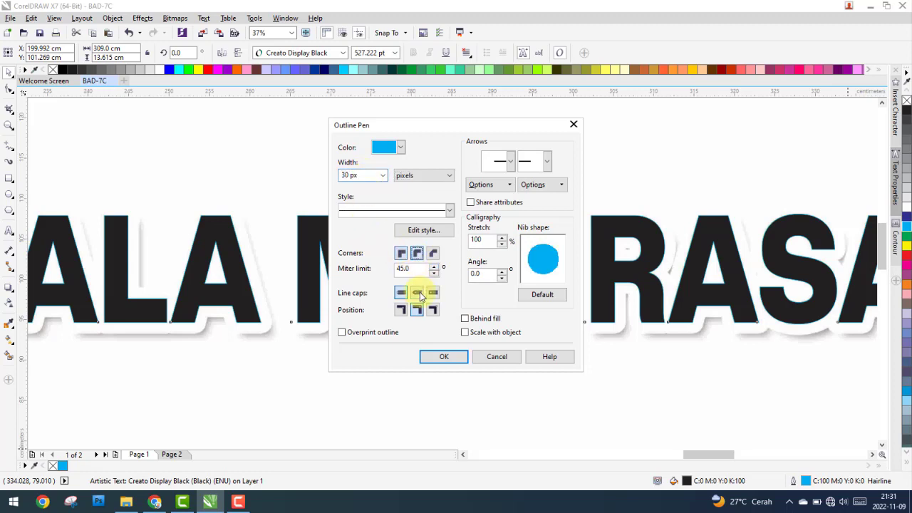
click(443, 356)
scroll(354, 323, up, 3)
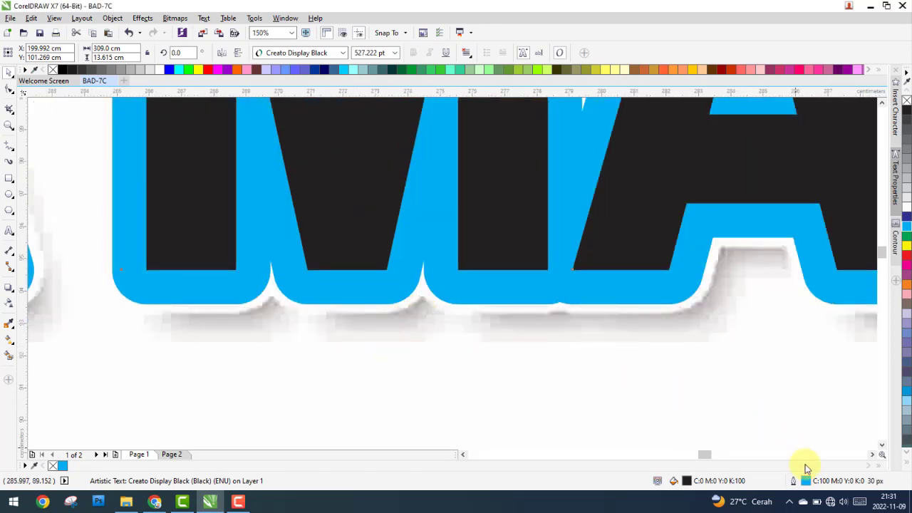
double_click(805, 482)
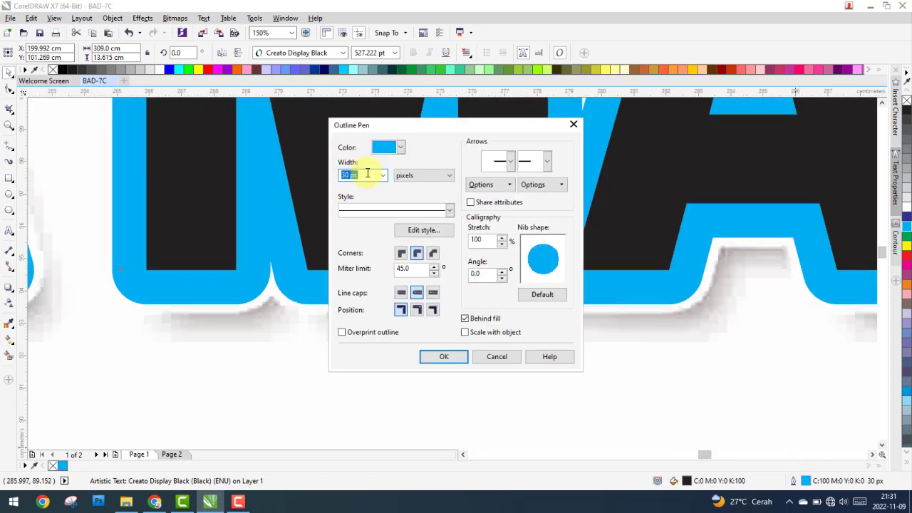
key(Return)
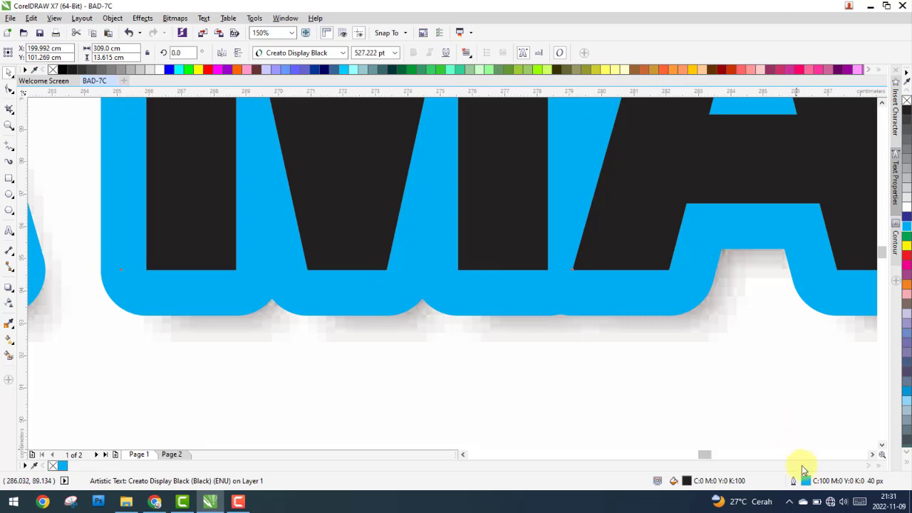
double_click(805, 481)
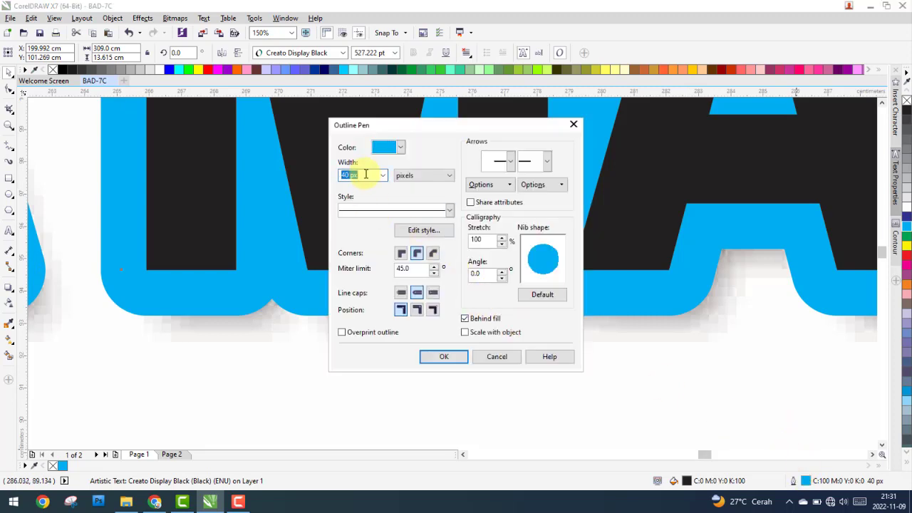
text(5)
key(Return)
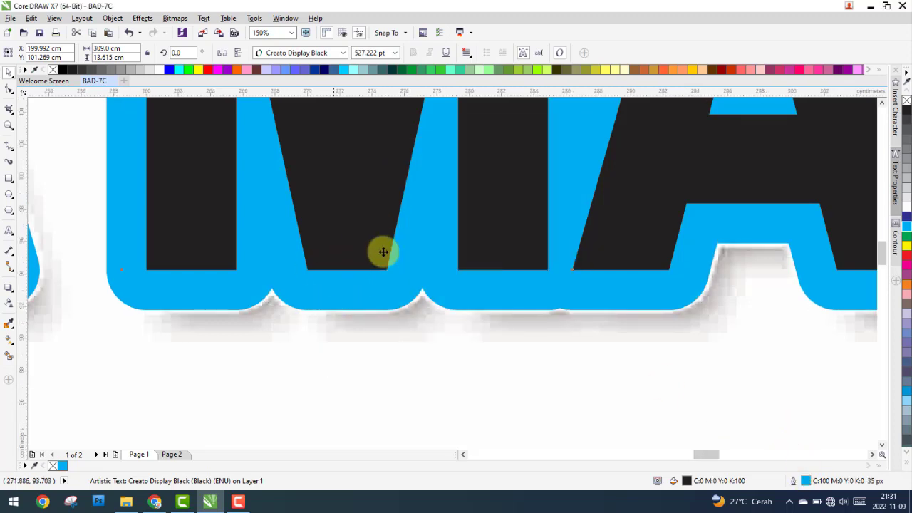
Nudge the background banner image up, then reselect the black heading.
scroll(505, 239, down, 5)
scroll(505, 239, down, 5)
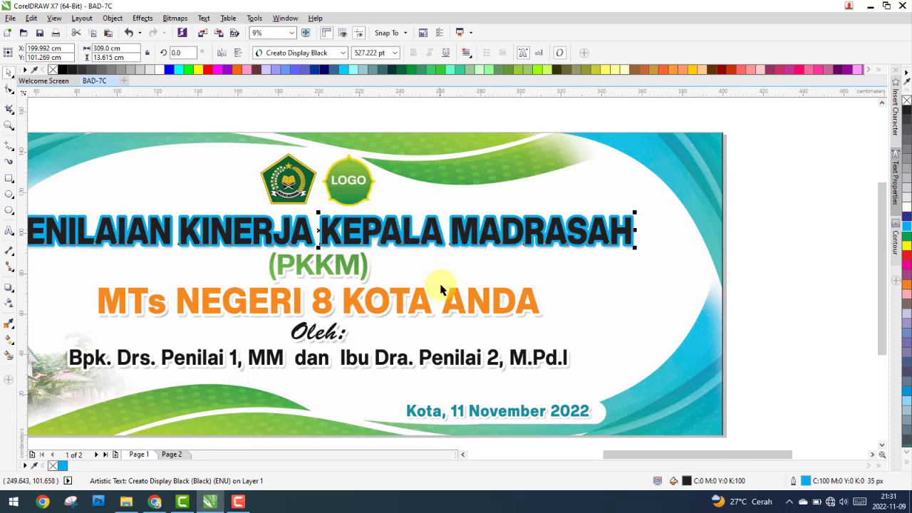
click(491, 247)
drag(491, 247, 498, 244)
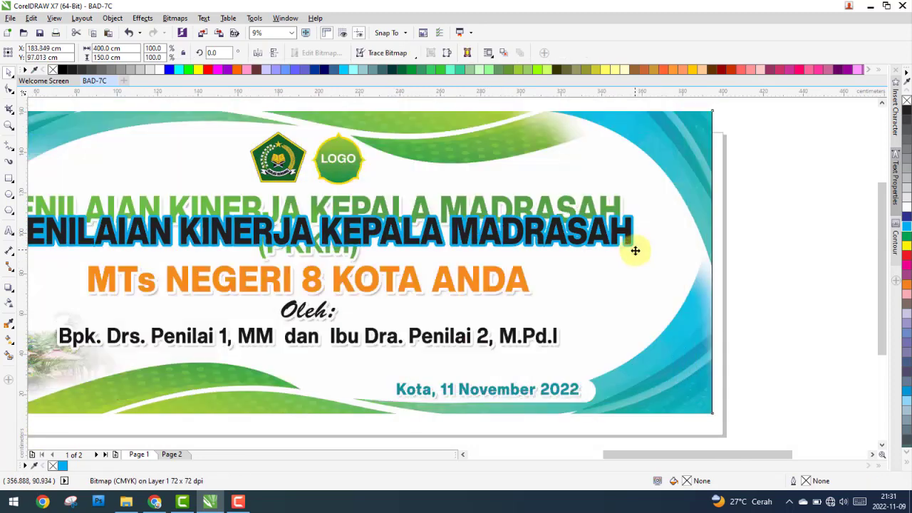
scroll(611, 242, up, 2)
click(576, 237)
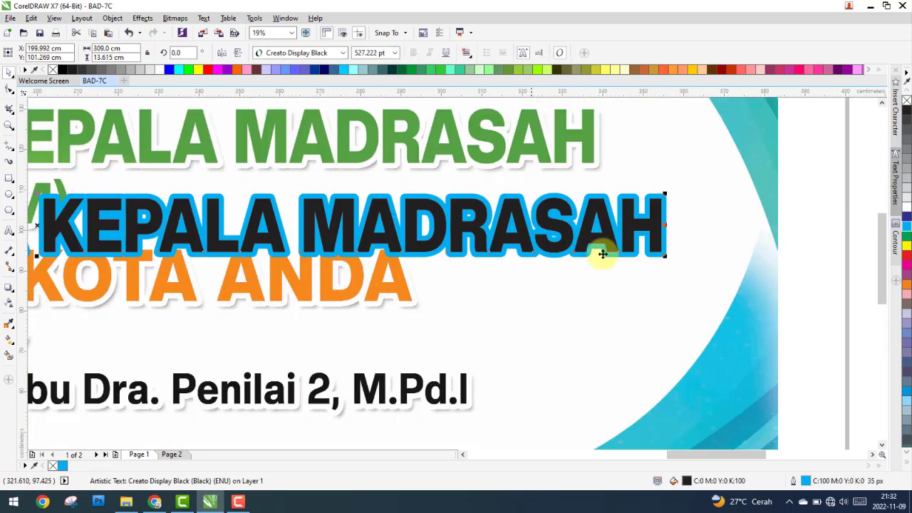
scroll(625, 254, down, 3)
scroll(432, 244, up, 1)
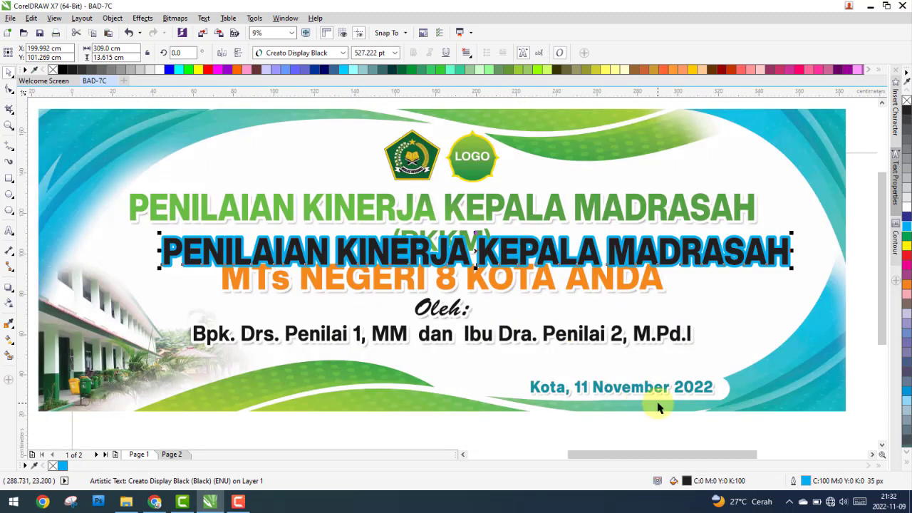
Switch the heading's fill to a fountain gradient and set its angle.
double_click(685, 481)
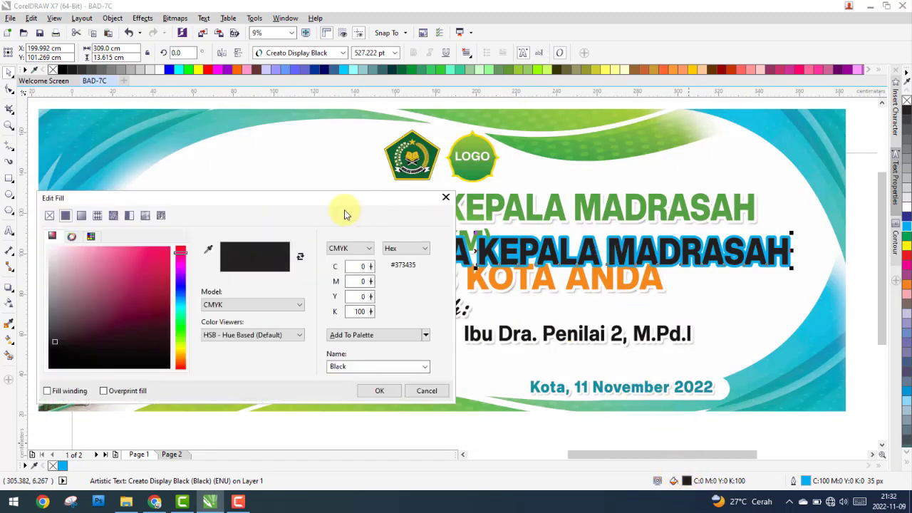
click(84, 215)
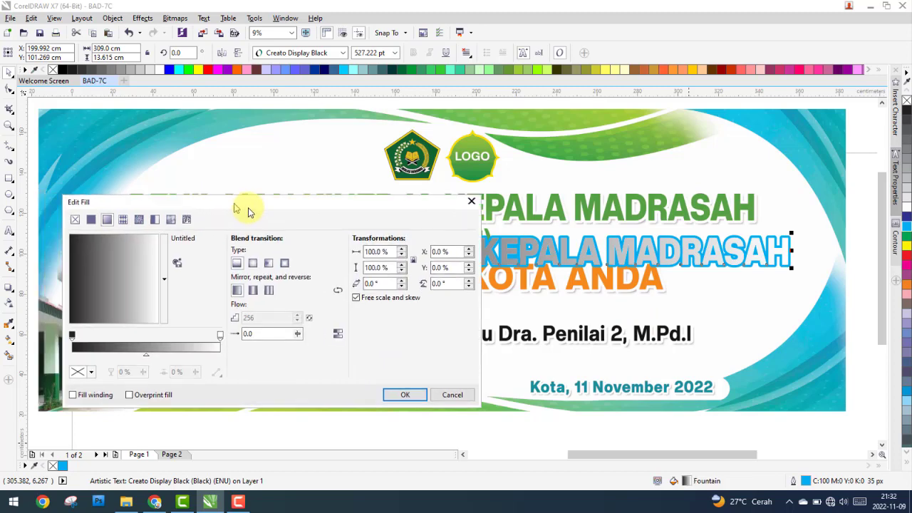
drag(203, 199, 574, 268)
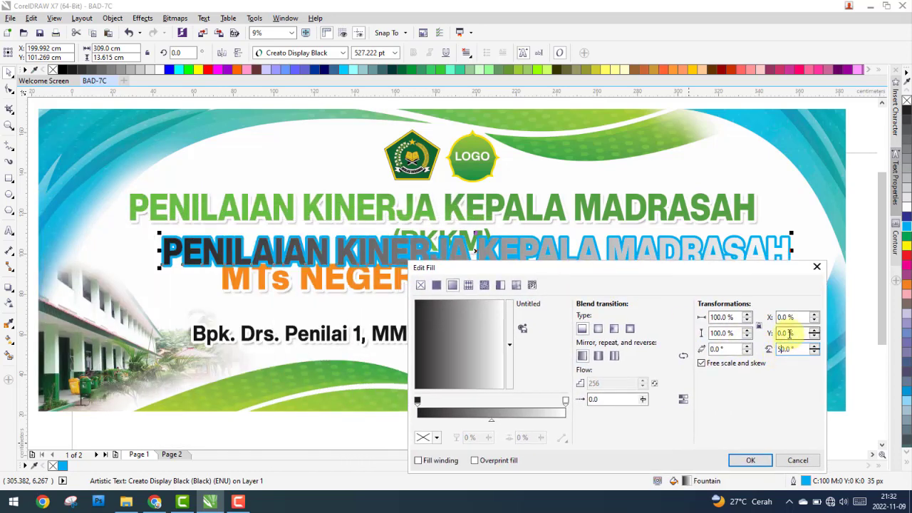
click(788, 332)
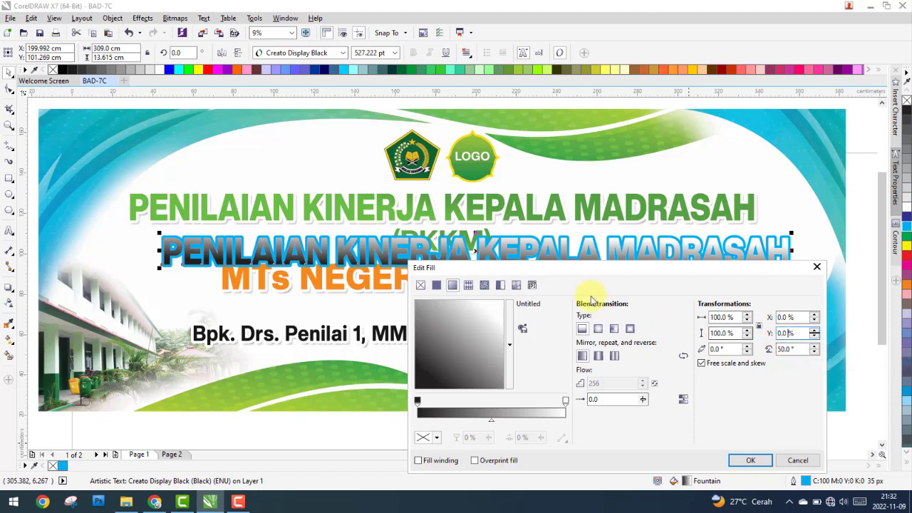
drag(586, 278, 589, 297)
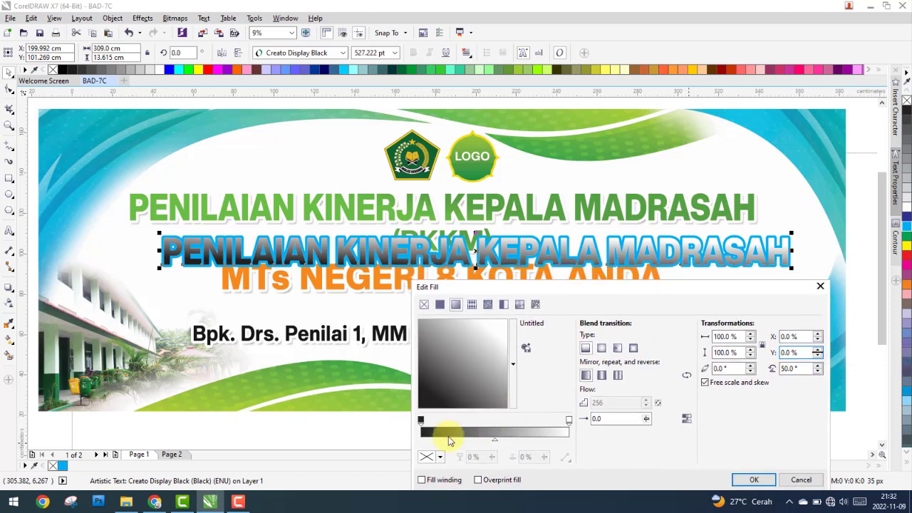
Sample the title's light and dark greens as gradient start and end colours, then apply.
click(430, 458)
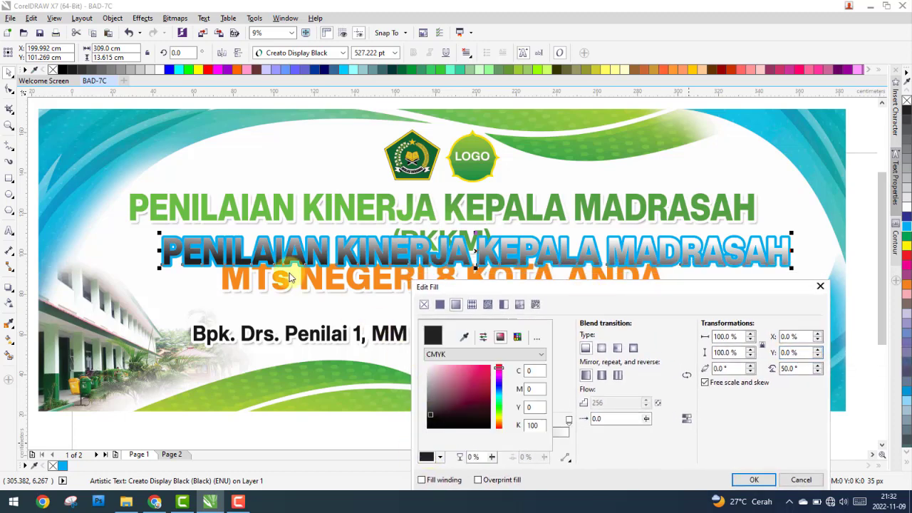
click(464, 337)
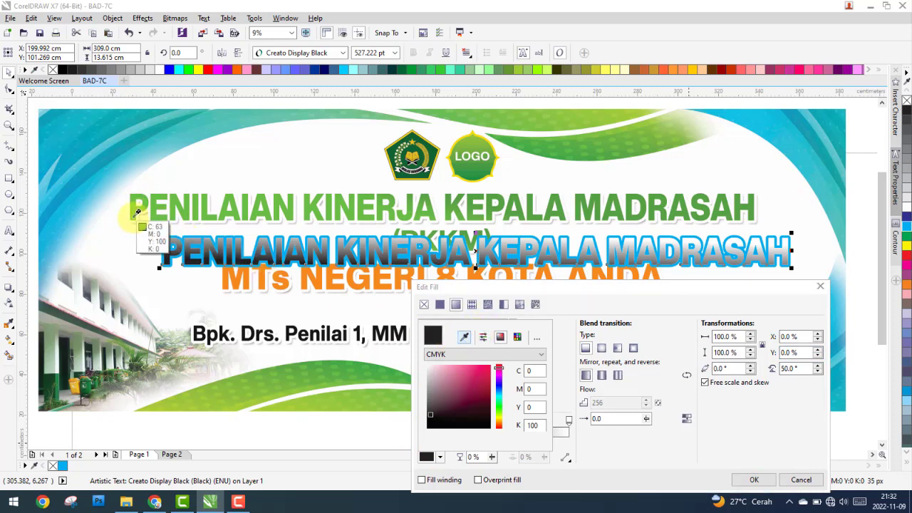
click(137, 213)
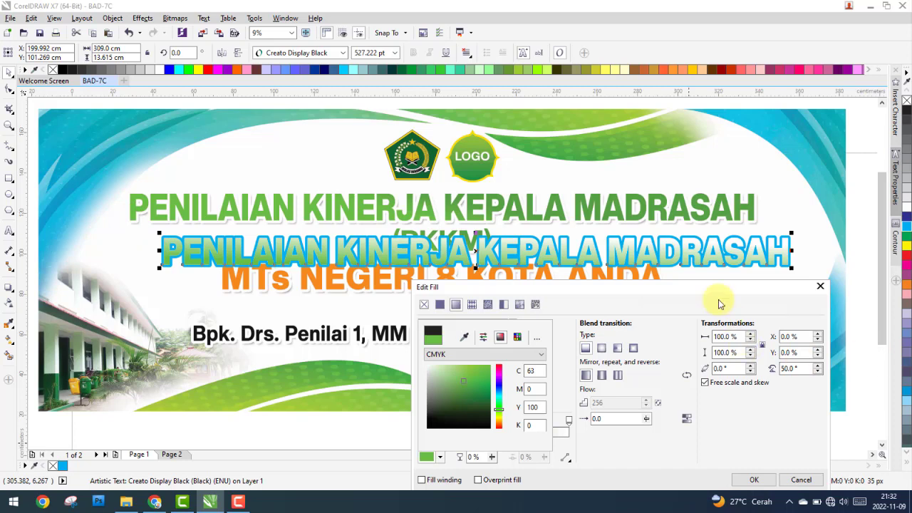
click(585, 419)
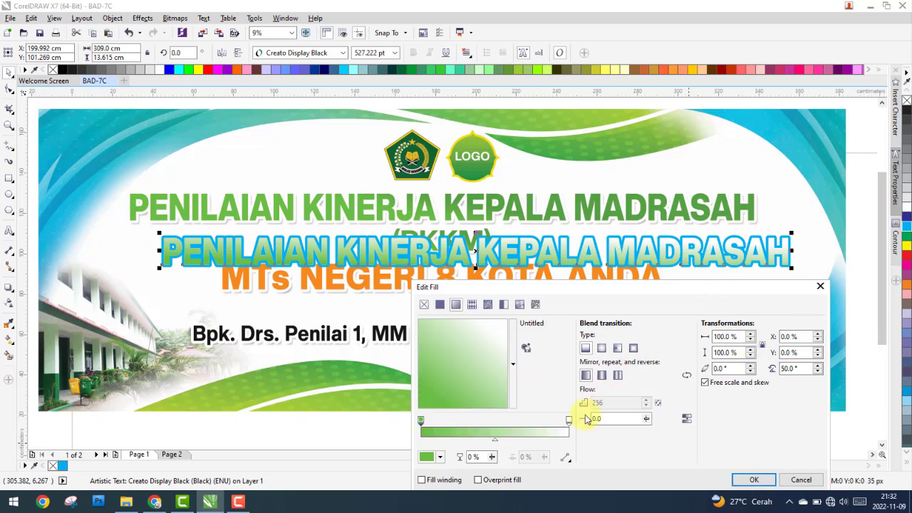
click(441, 458)
click(465, 341)
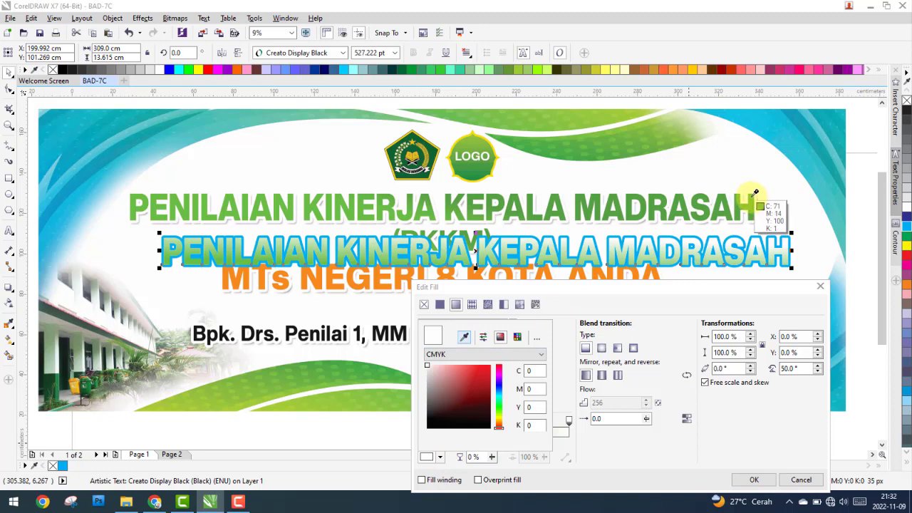
click(753, 195)
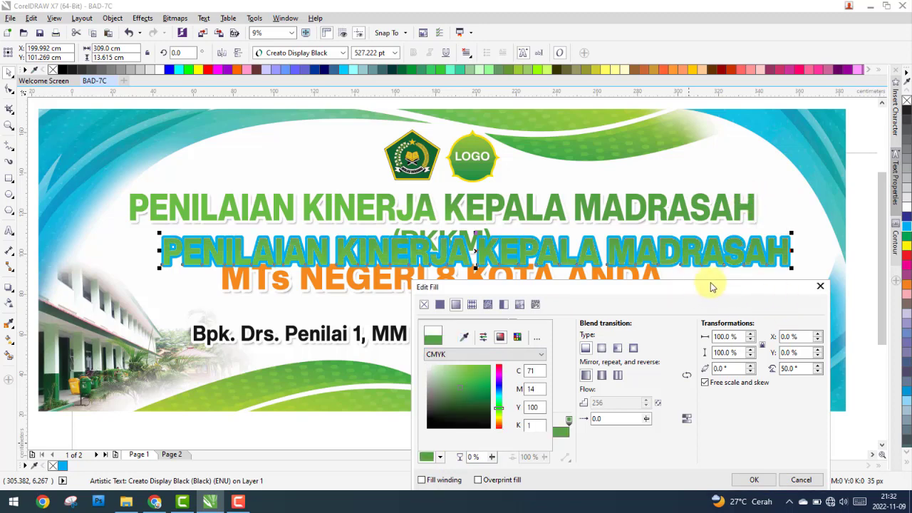
drag(683, 287, 677, 221)
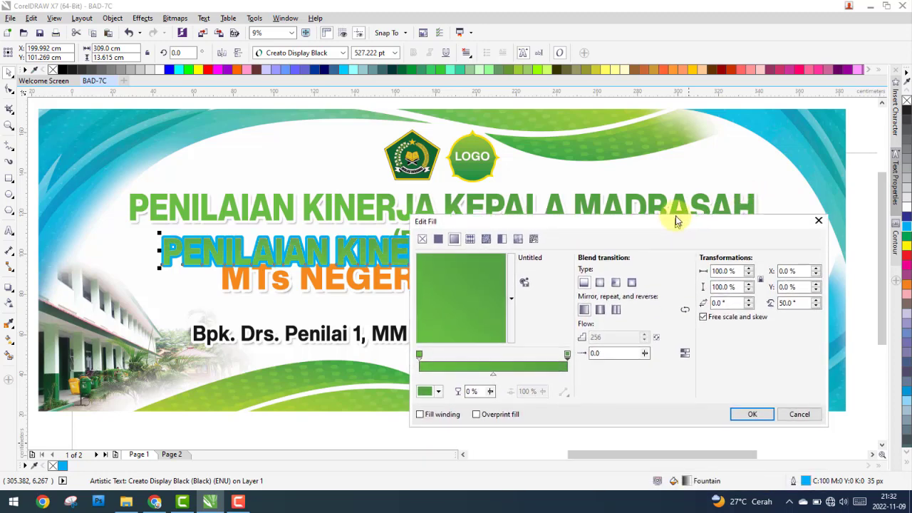
click(752, 414)
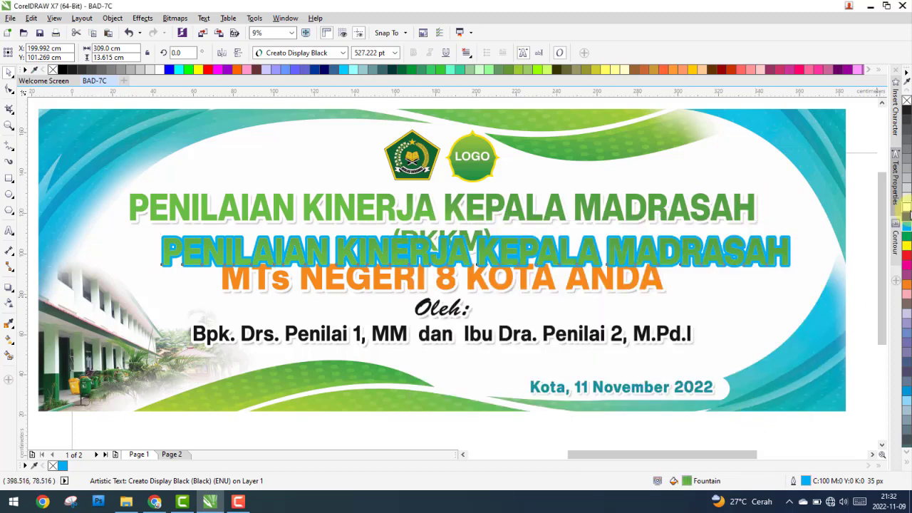
Give the second title line a white outline and a lighter-to-darker green gradient fill.
right_click(907, 212)
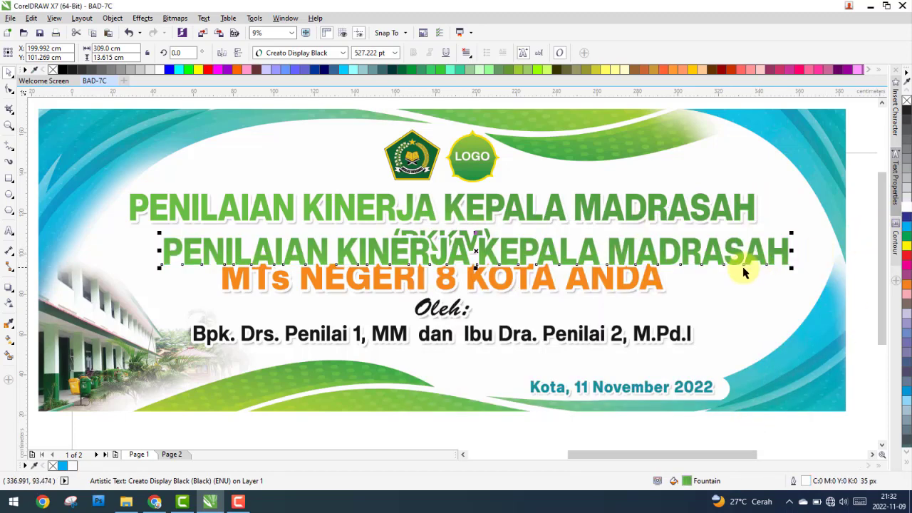
double_click(687, 481)
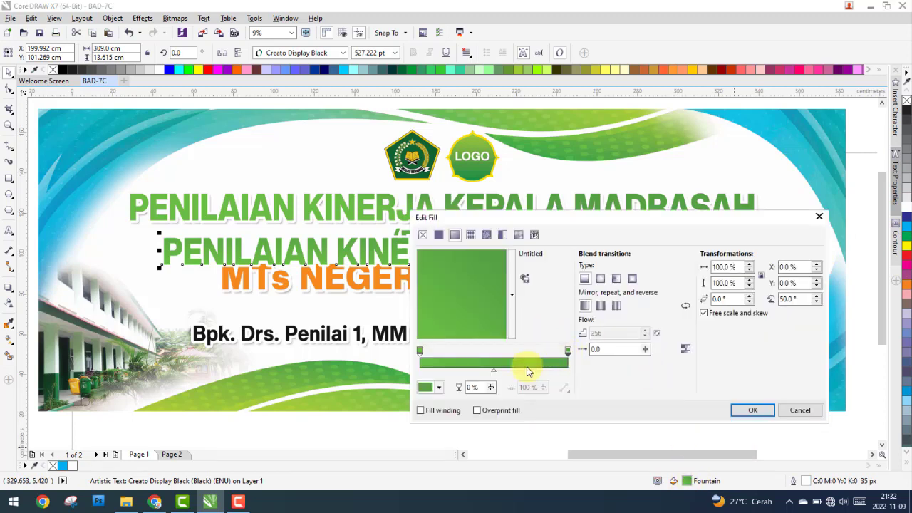
click(434, 388)
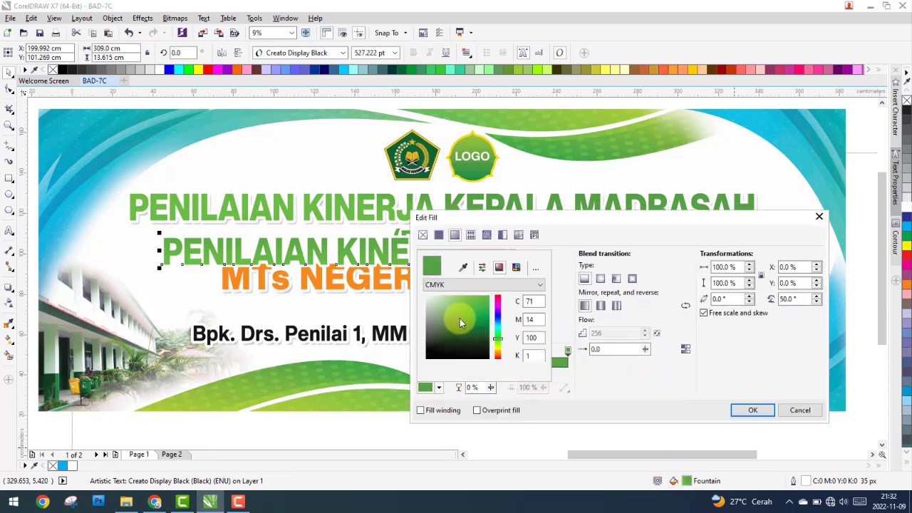
click(465, 320)
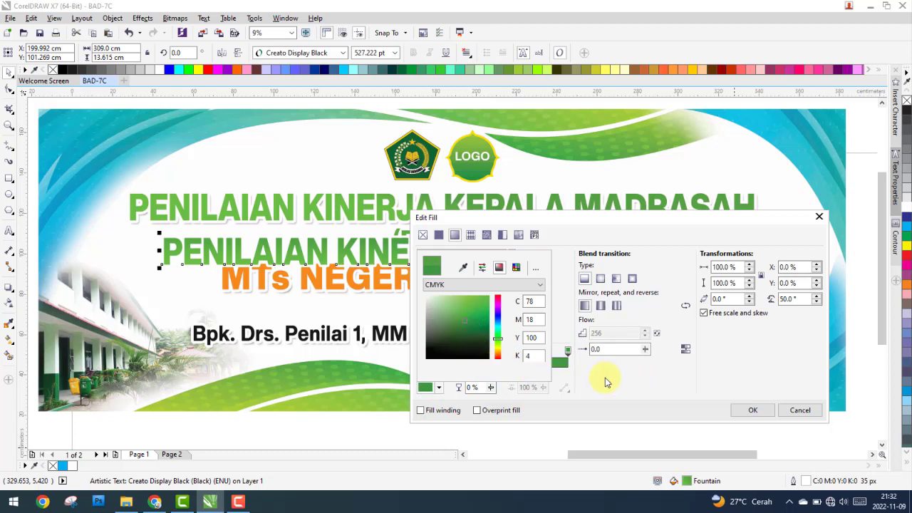
click(604, 380)
click(418, 350)
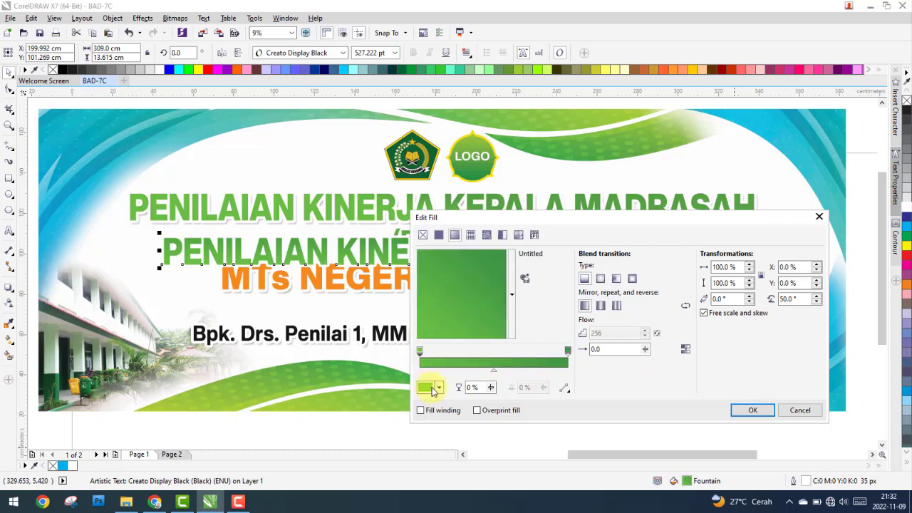
click(431, 387)
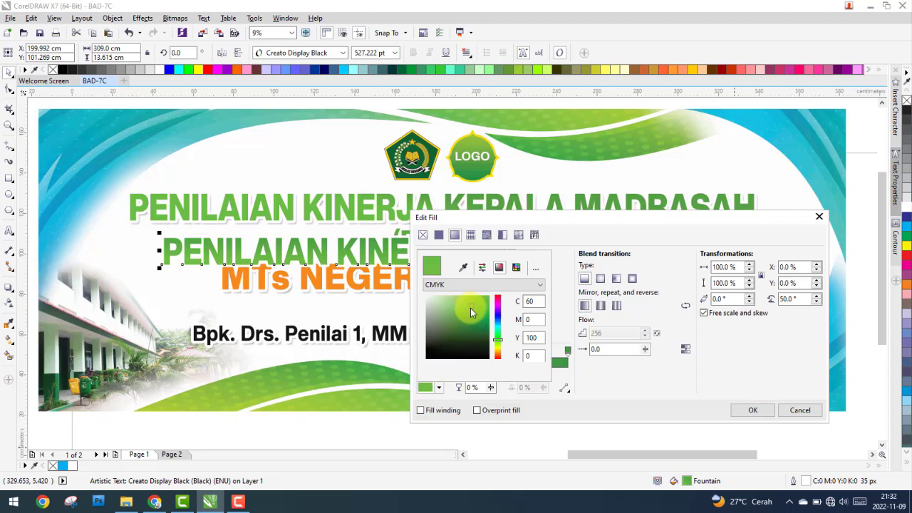
click(618, 385)
Add two extra colour stops, set the gradient angle to 30° and apply the fill.
mouse_move(593, 218)
mouse_down()
mouse_move(570, 327)
mouse_move(573, 299)
mouse_up()
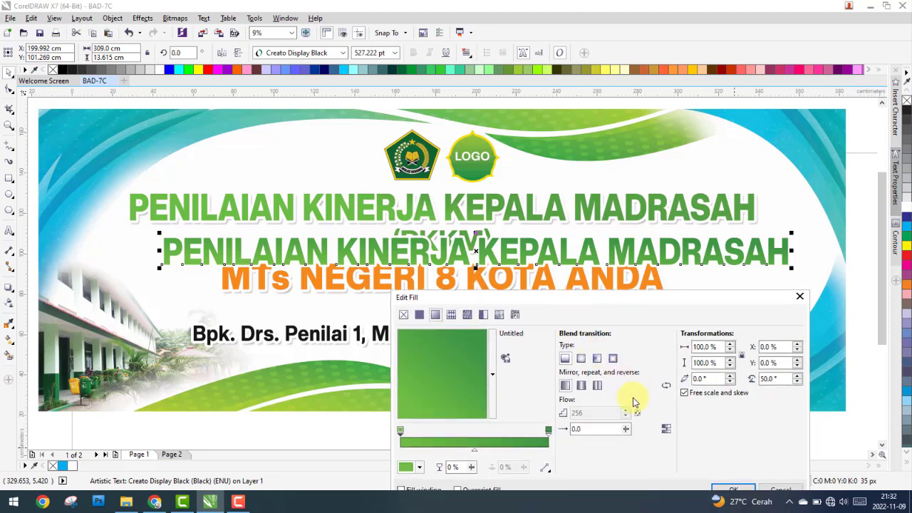
double_click(406, 432)
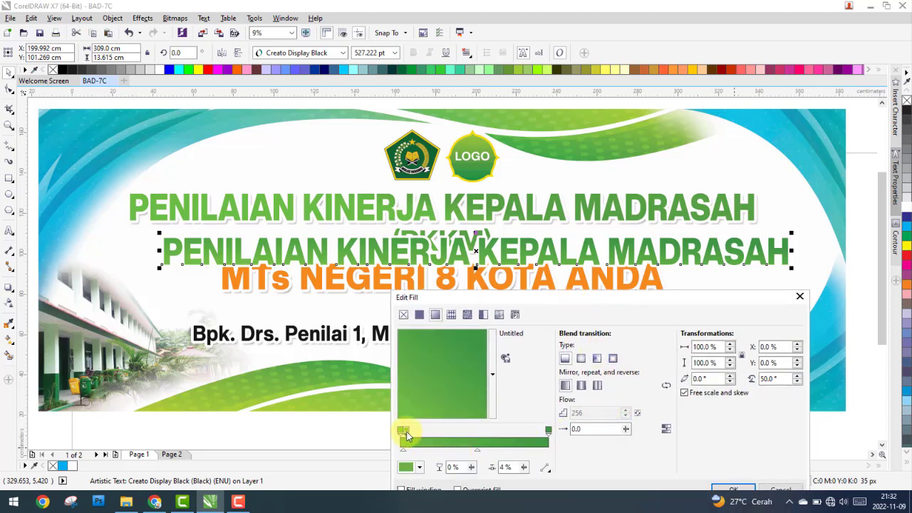
drag(464, 430, 468, 429)
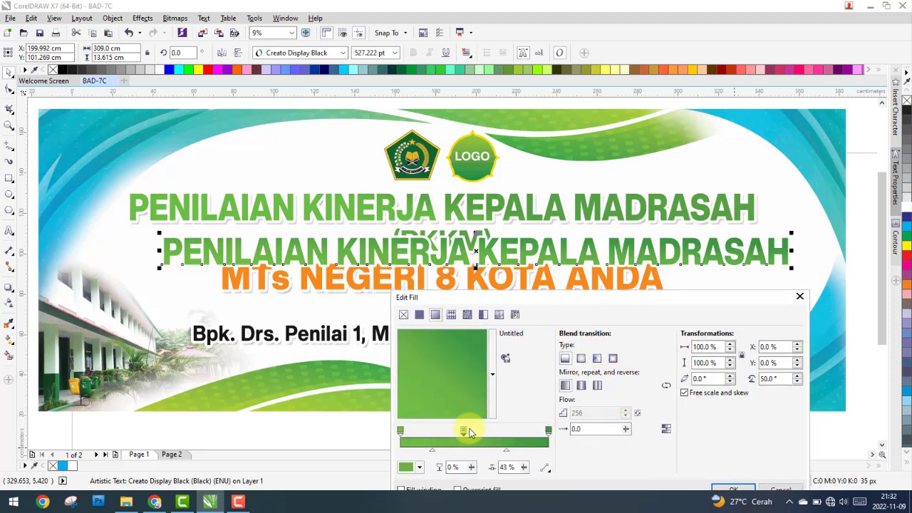
double_click(542, 431)
drag(542, 431, 494, 437)
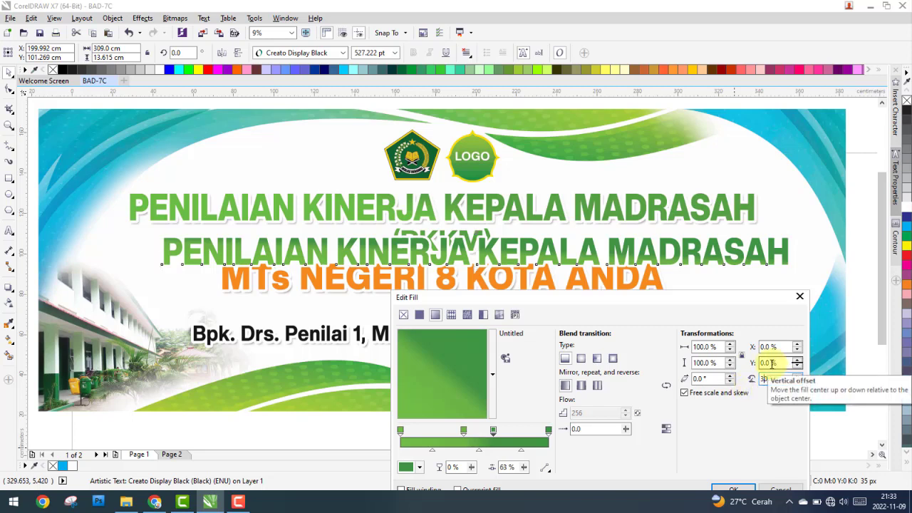
click(772, 363)
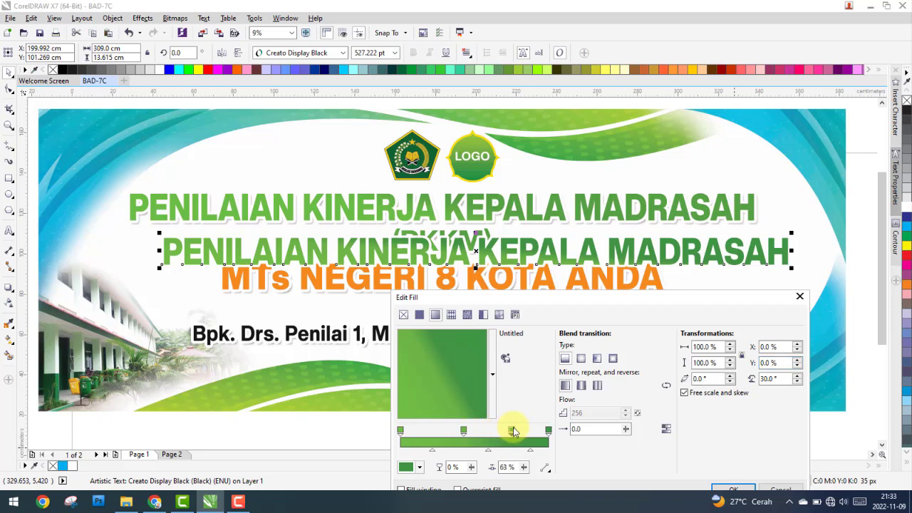
drag(463, 431, 443, 438)
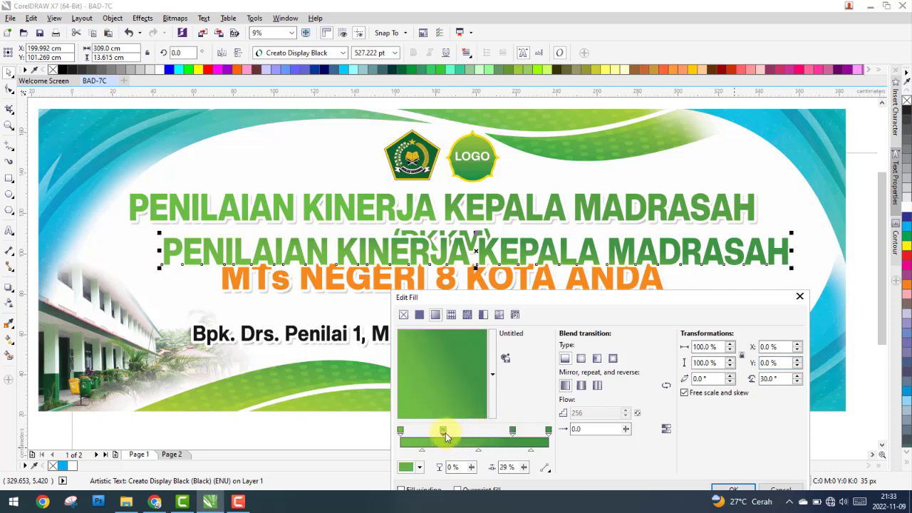
drag(445, 432, 489, 432)
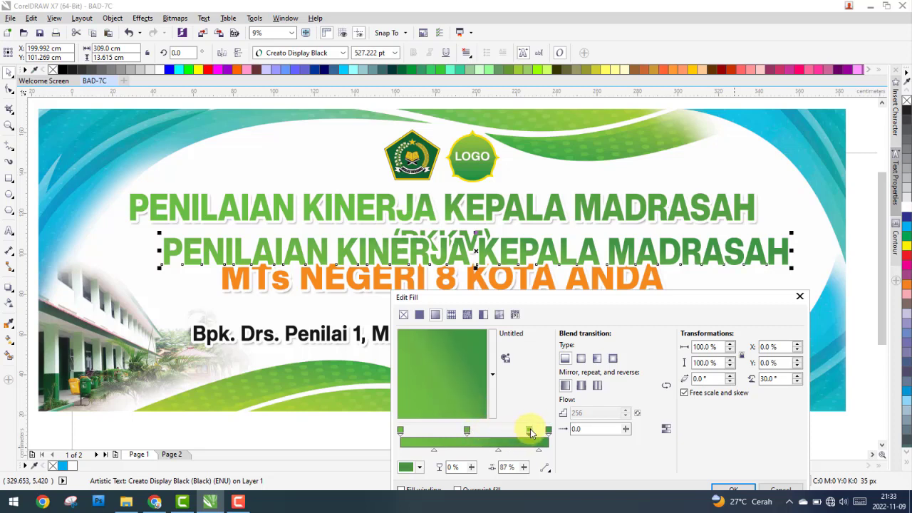
drag(457, 432, 451, 432)
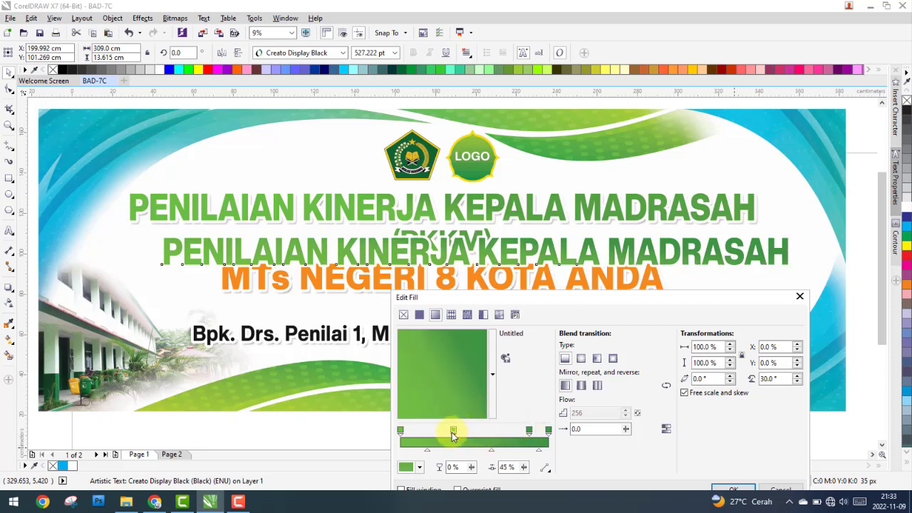
drag(492, 455, 485, 455)
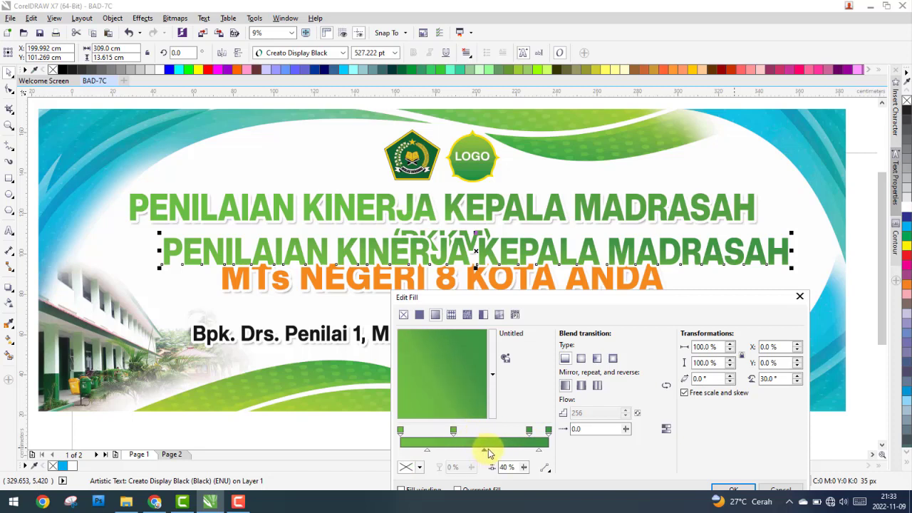
click(740, 490)
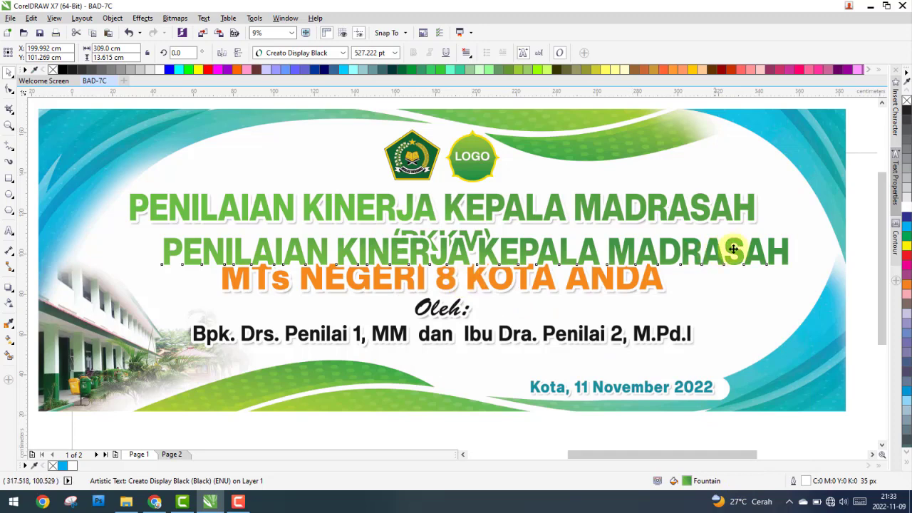
Cast a preset drop shadow from the green second title line.
scroll(805, 247, up, 2)
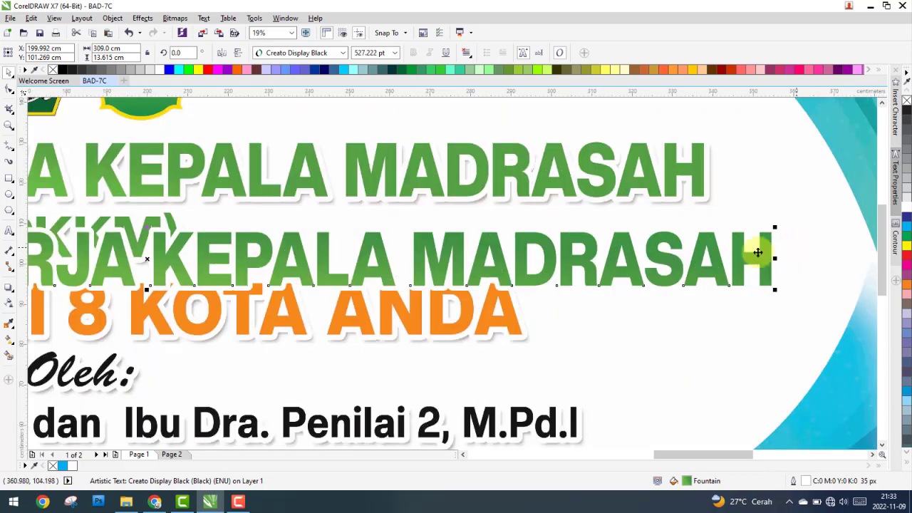
click(11, 289)
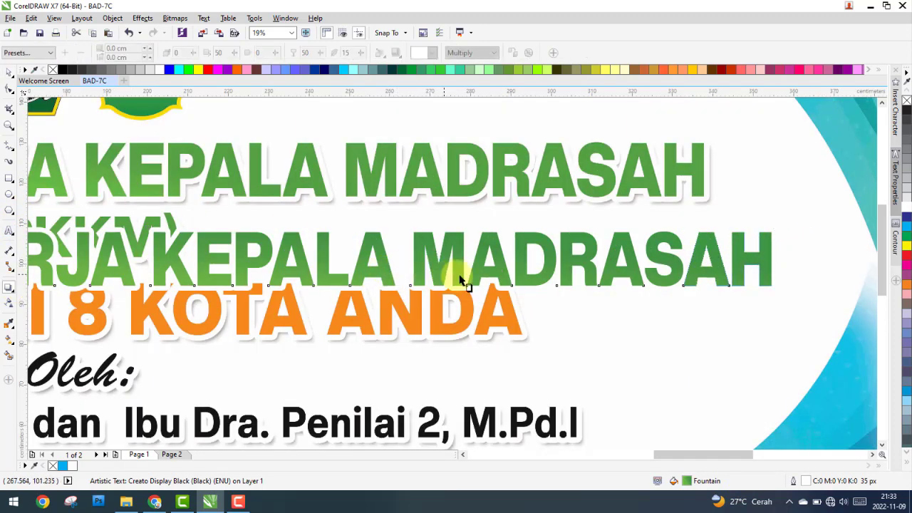
drag(529, 265, 449, 274)
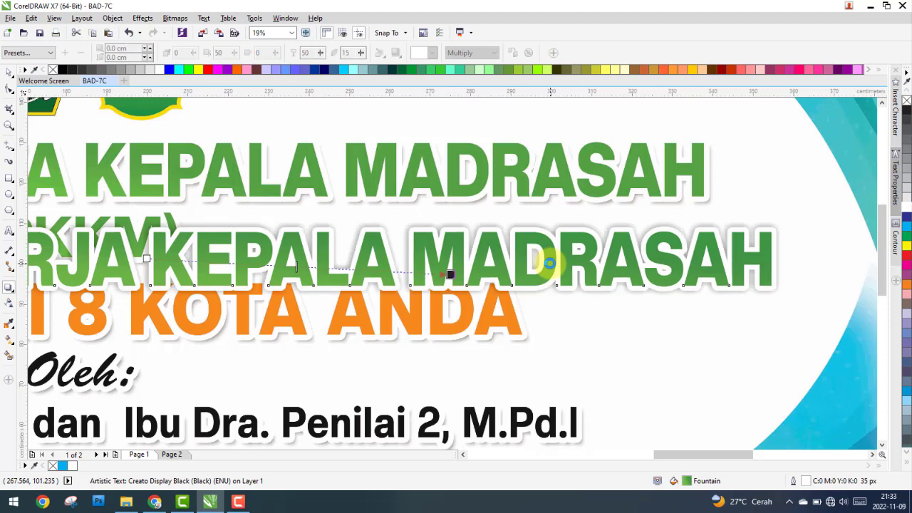
click(29, 52)
click(30, 72)
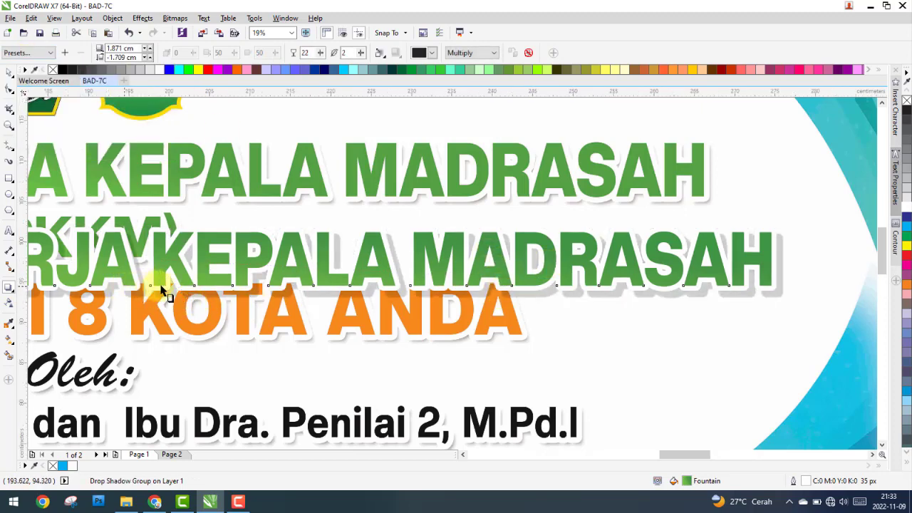
Pull the shadow closer beneath the text and set its opacity to 18.
scroll(143, 292, up, 2)
drag(242, 311, 257, 314)
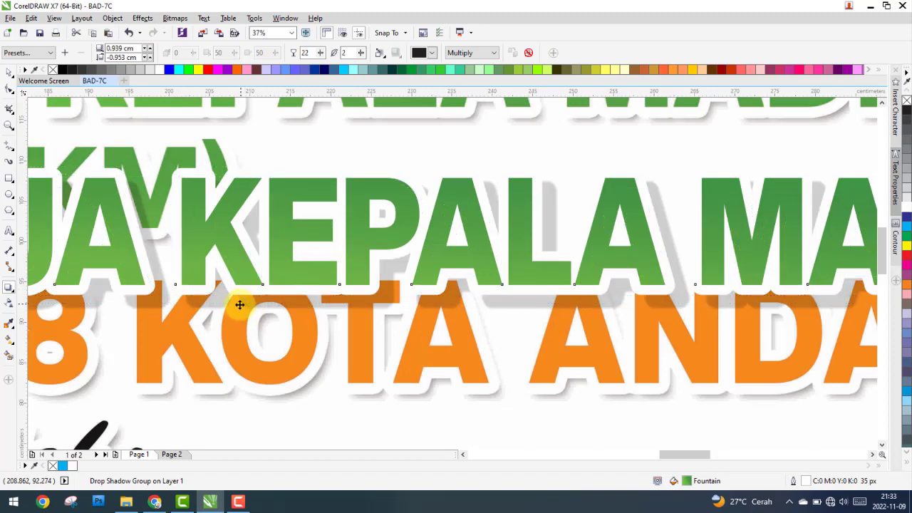
scroll(258, 313, down, 2)
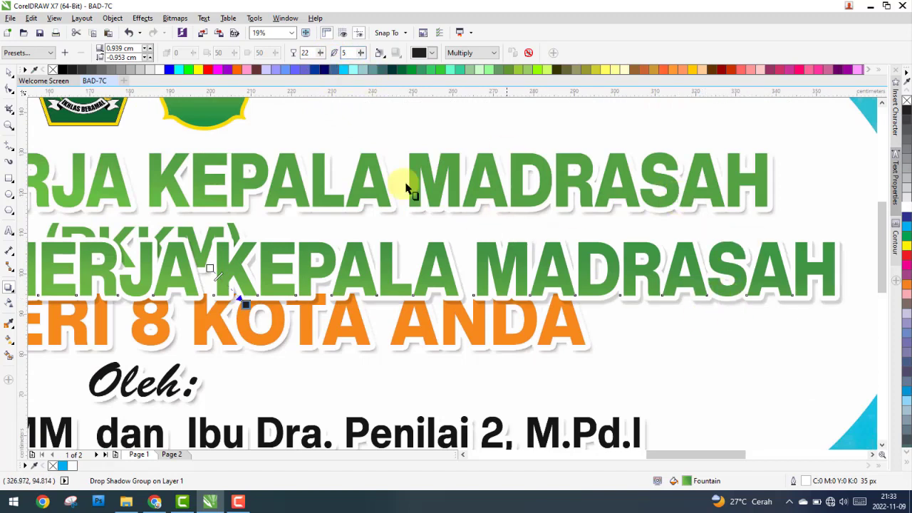
text(18)
key(Return)
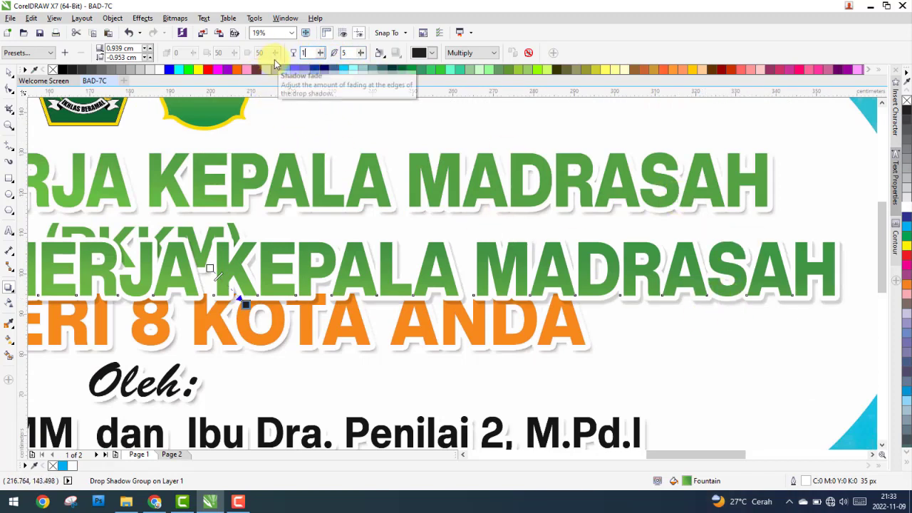
scroll(544, 249, down, 3)
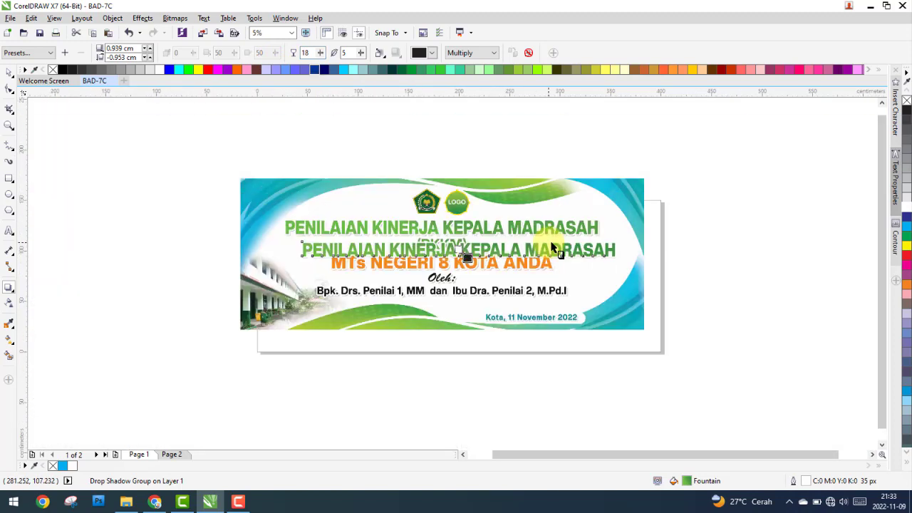
scroll(473, 263, up, 2)
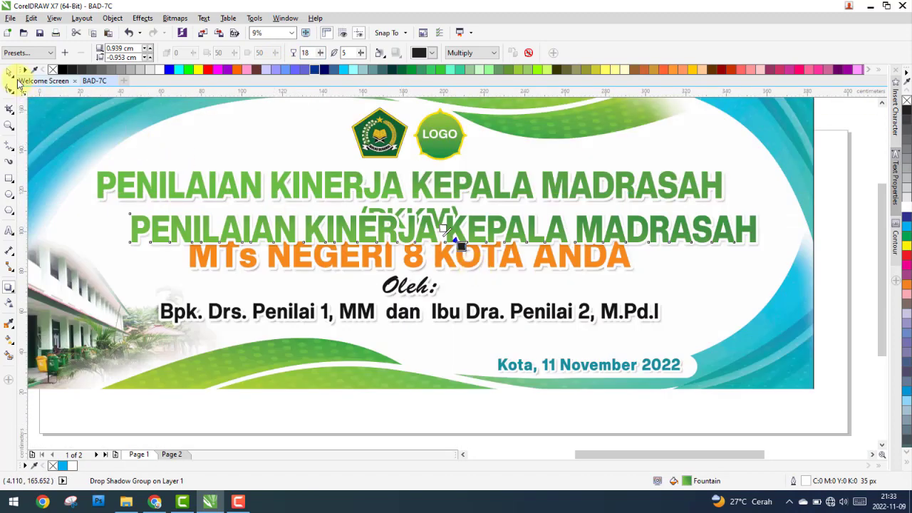
Centre the background image on the page and move the shadowed title above the banner.
click(431, 363)
key(p)
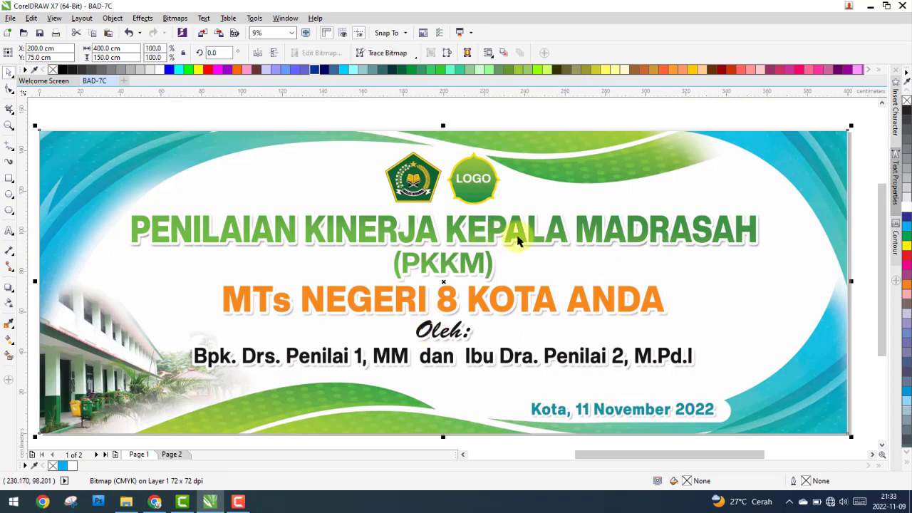
scroll(515, 235, down, 2)
drag(743, 261, 233, 208)
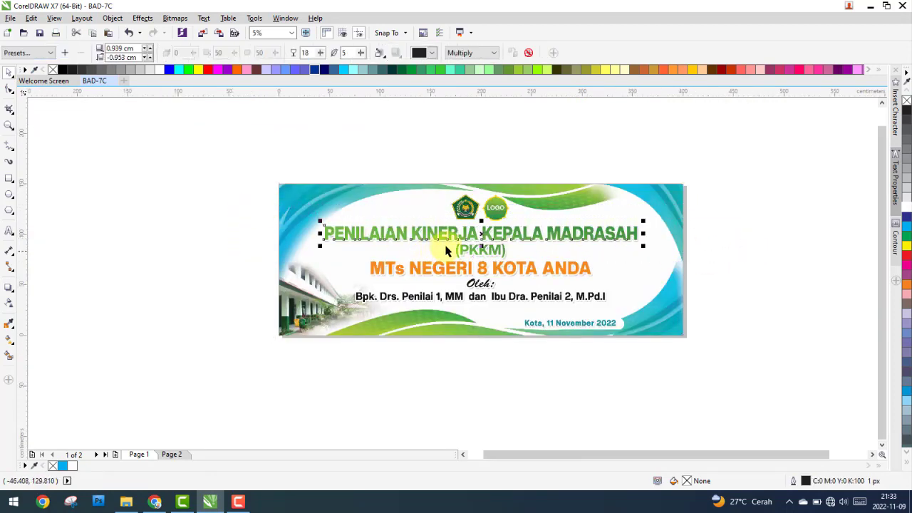
drag(445, 230, 454, 179)
Replace the moved title's wording with PKKM.
double_click(454, 179)
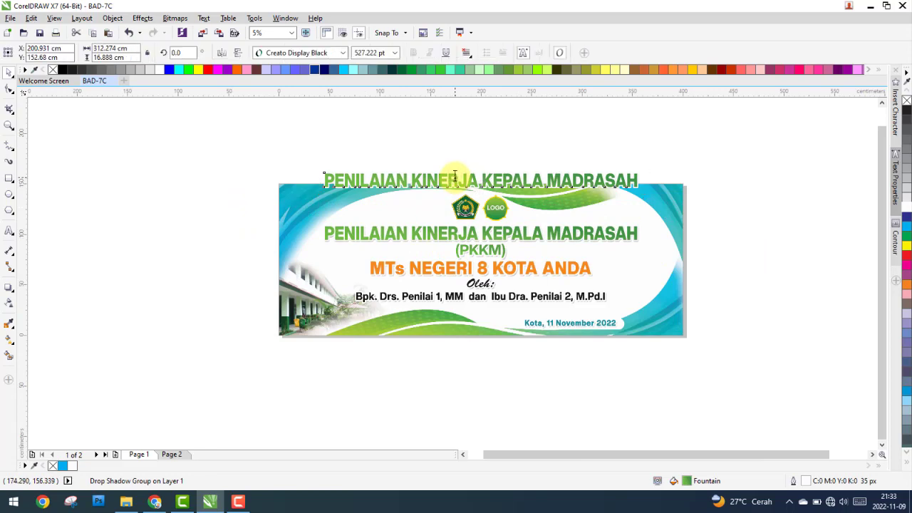
scroll(510, 178, up, 2)
key(ctrl+a)
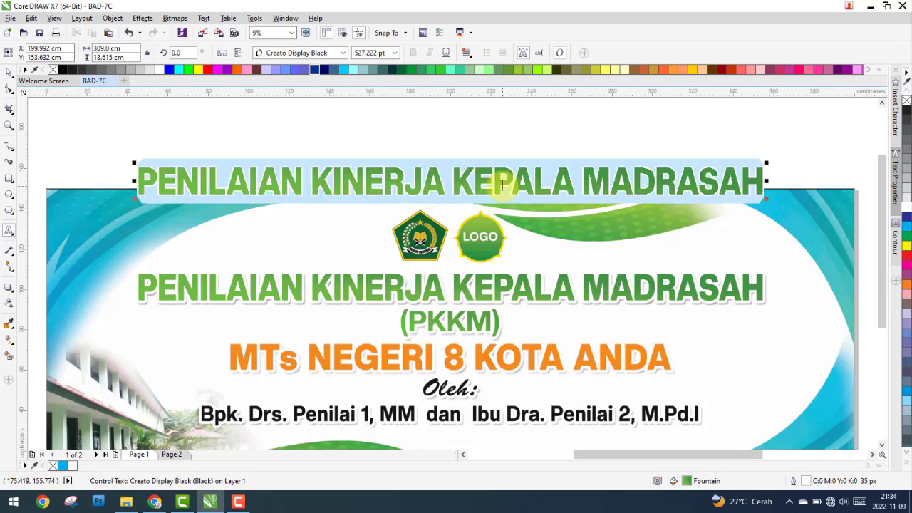
key(Delete)
text(PKK)
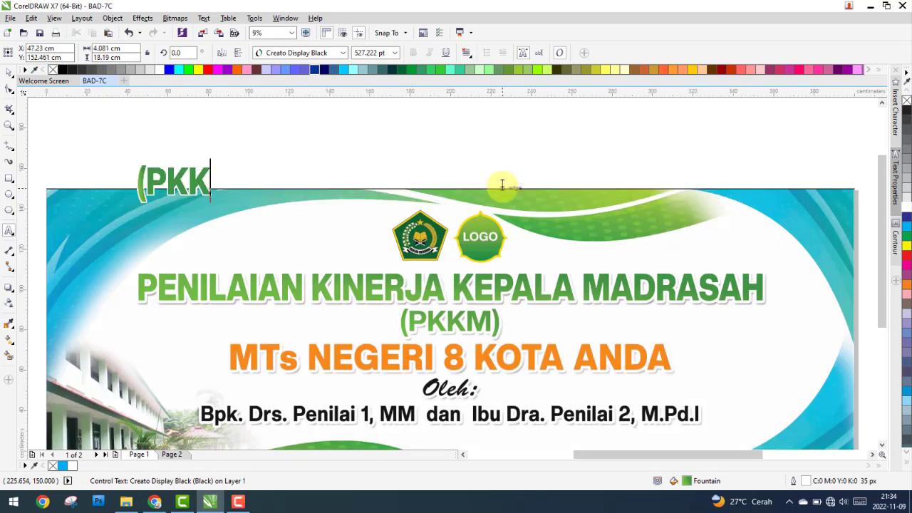
text(M)
click(9, 72)
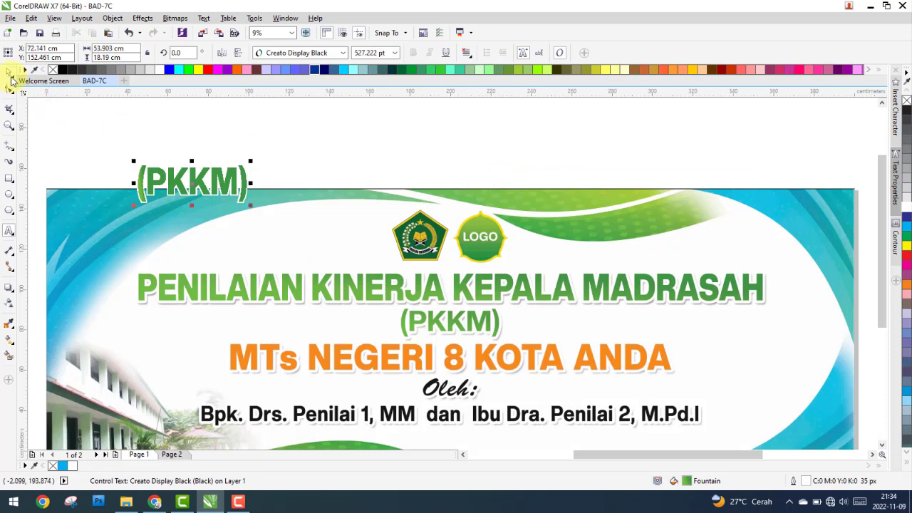
scroll(206, 155, down, 2)
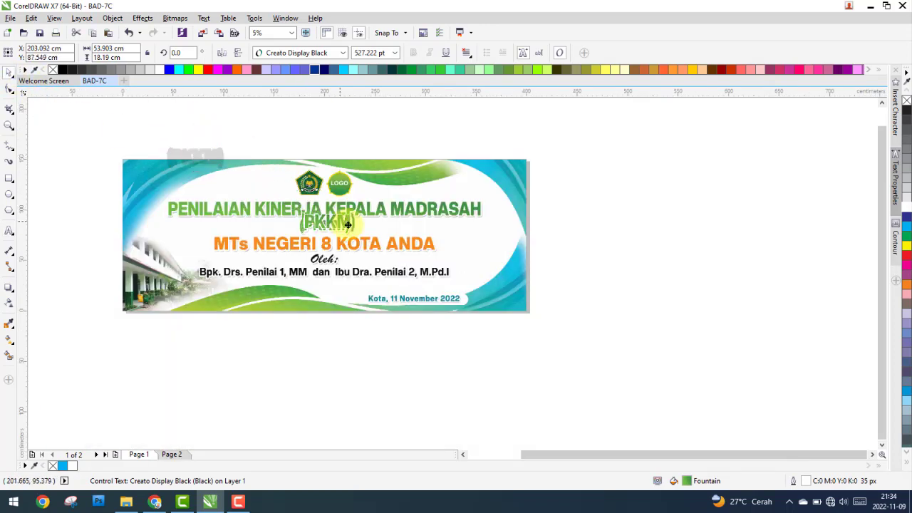
Place (PKKM) on the banner's (PKKM) line, centred horizontally with the background.
drag(205, 155, 360, 231)
scroll(360, 231, up, 3)
shift+click(669, 248)
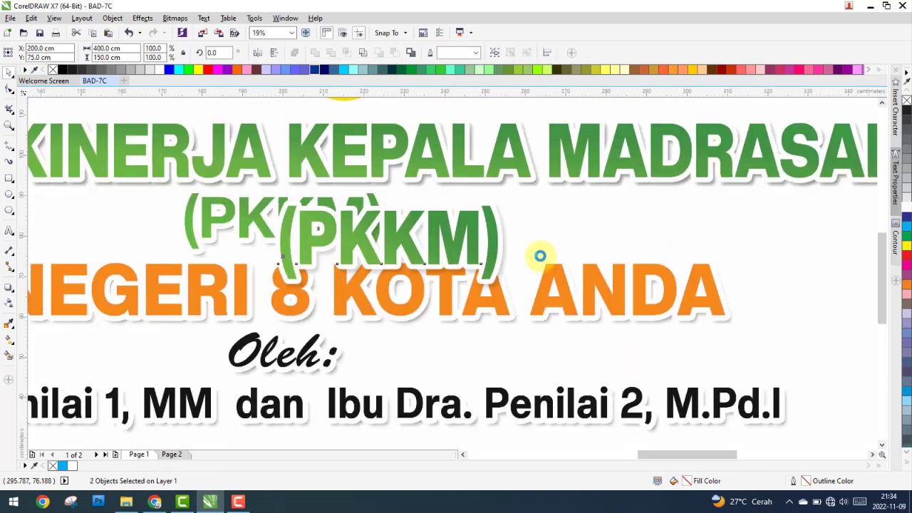
key(c)
scroll(305, 263, down, 2)
click(312, 250)
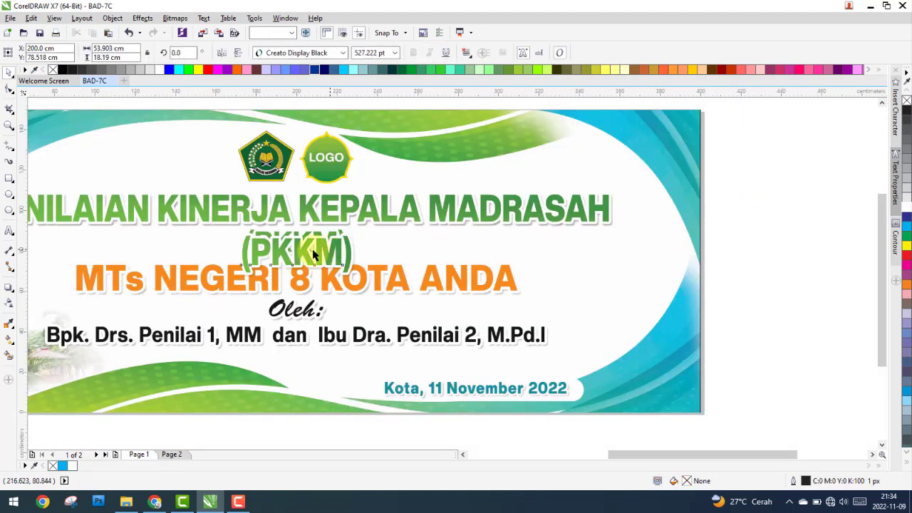
scroll(361, 238, up, 3)
Shrink, raise and flatten (PKKM) to match the old (PKKM) line.
drag(485, 192, 473, 198)
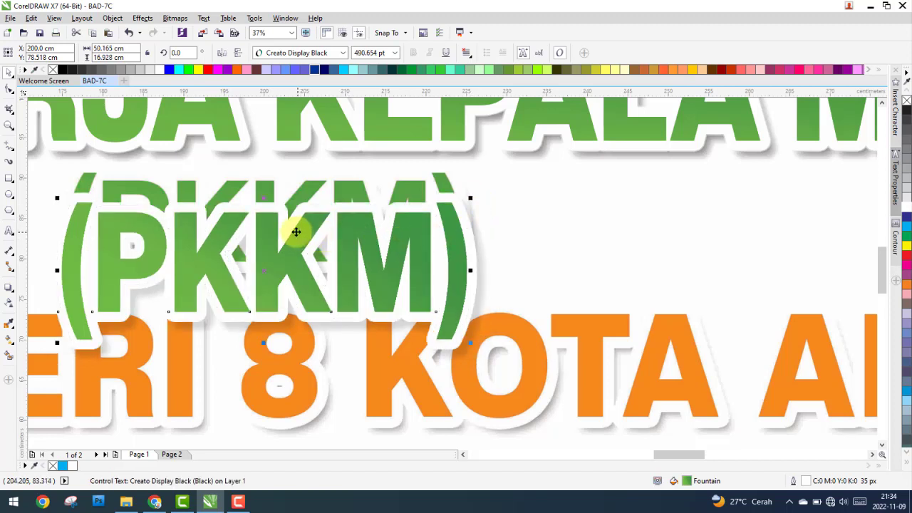
drag(295, 232, 262, 196)
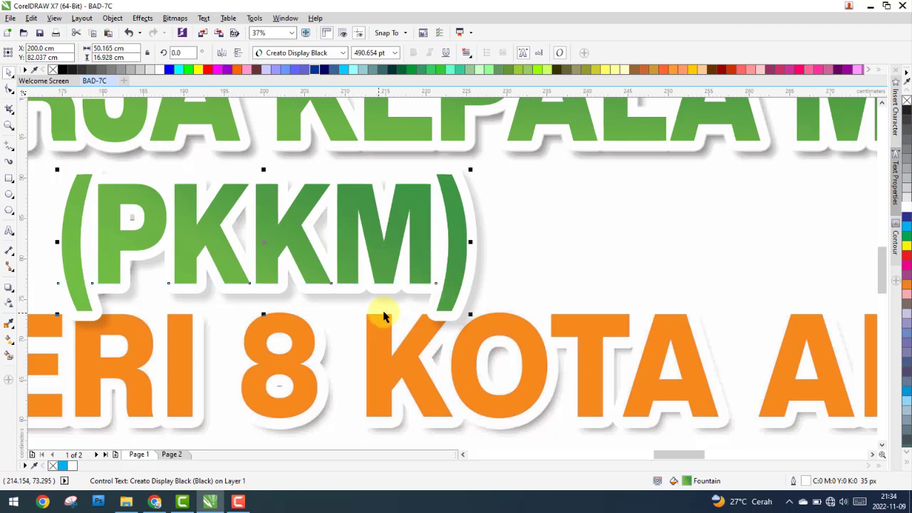
drag(264, 315, 263, 283)
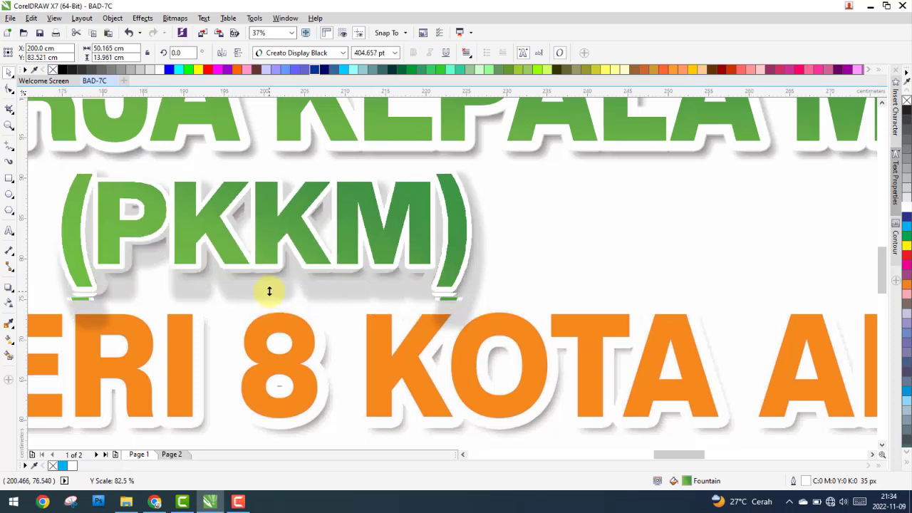
scroll(263, 284, up, 2)
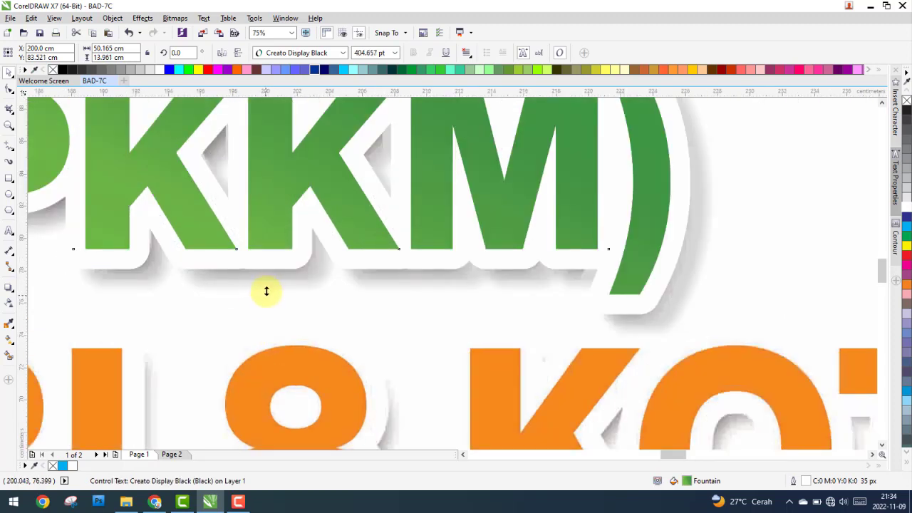
drag(266, 291, 264, 291)
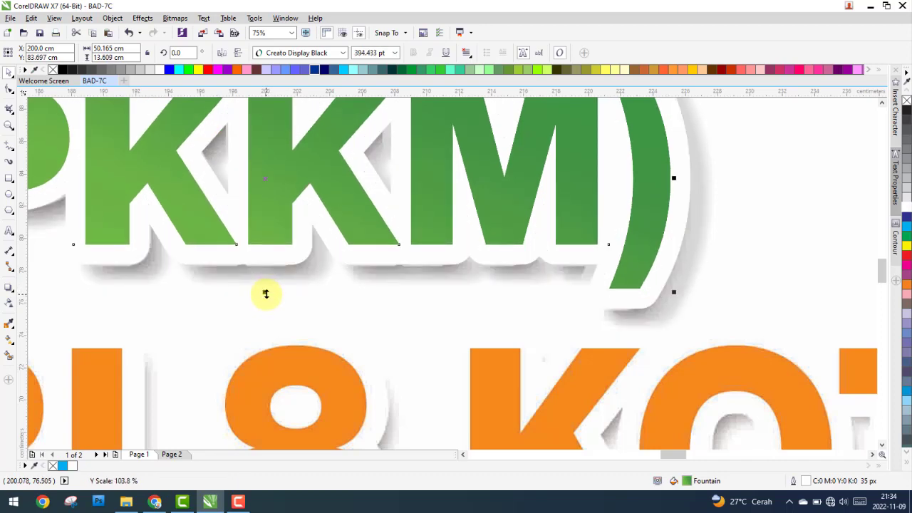
scroll(364, 294, down, 2)
scroll(352, 274, down, 2)
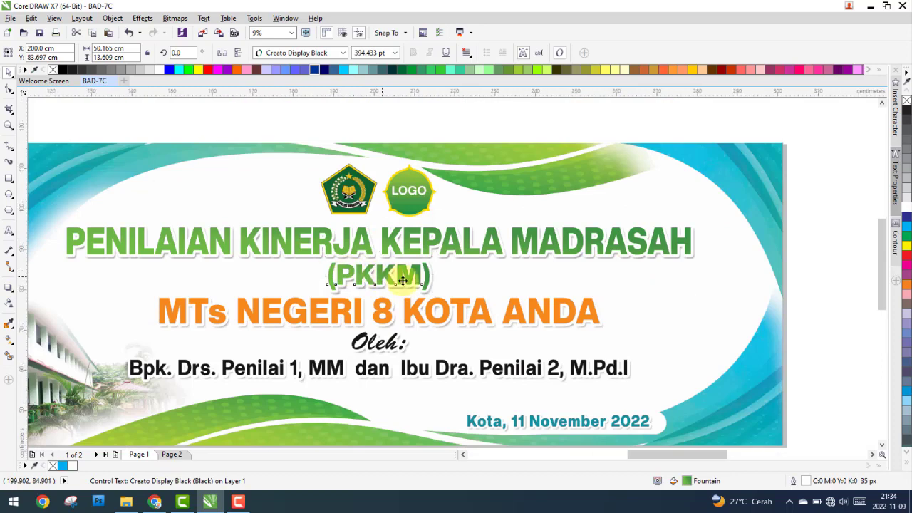
scroll(367, 275, up, 2)
Undo the accidental (PKKM) copies and clear the selection.
drag(368, 275, 561, 273)
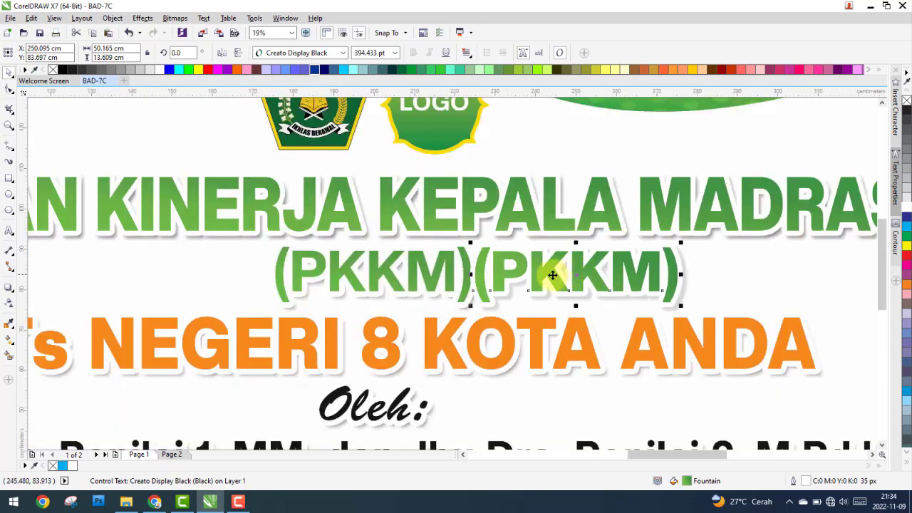
key(ctrl+z)
scroll(438, 251, down, 1)
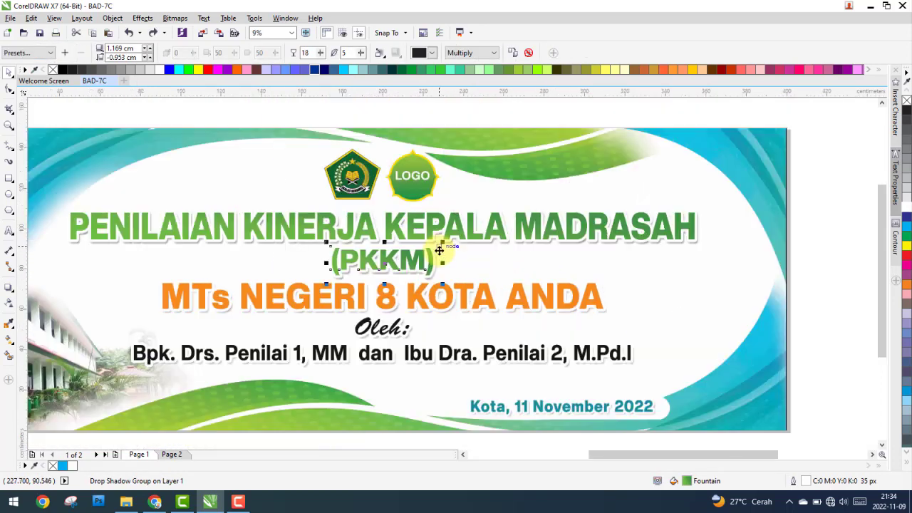
drag(390, 257, 484, 256)
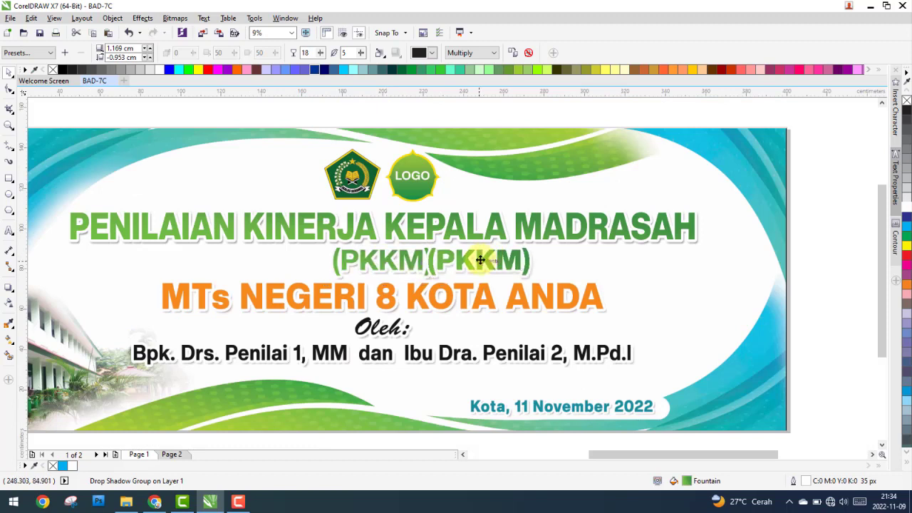
key(ctrl+z)
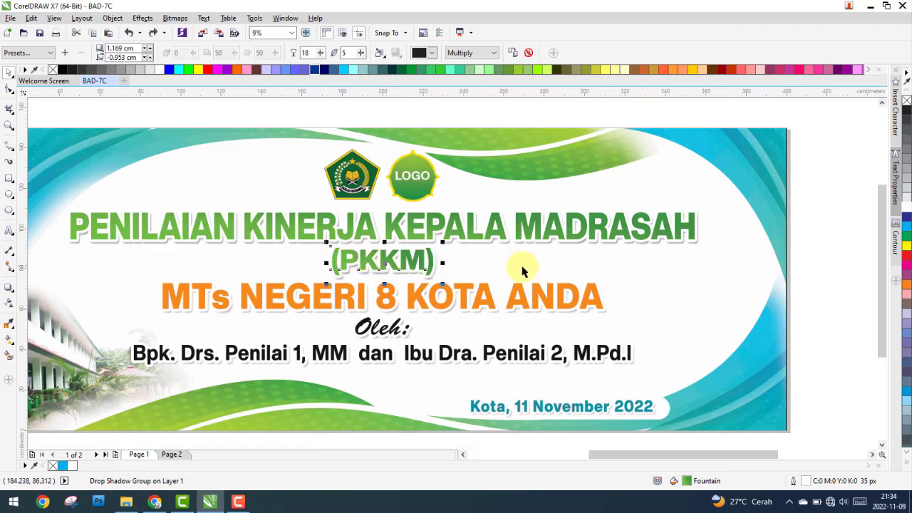
click(522, 271)
click(831, 250)
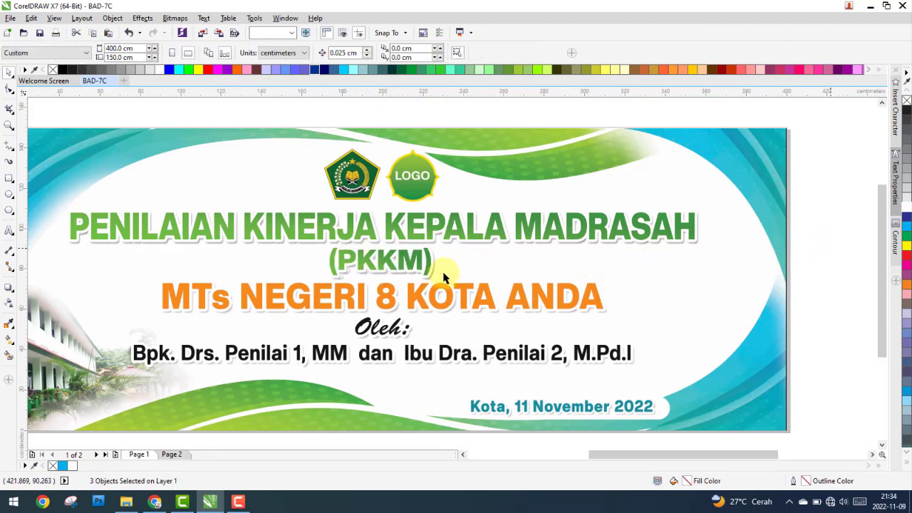
click(428, 260)
drag(427, 260, 497, 265)
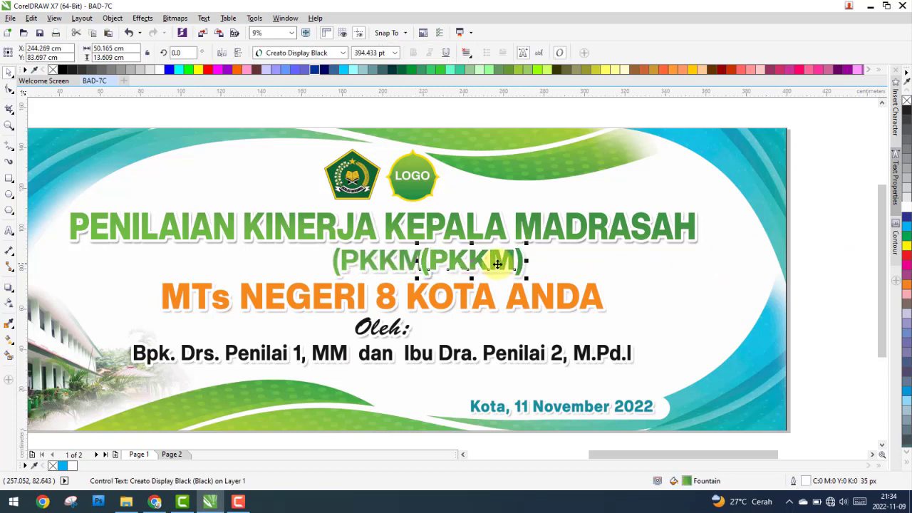
key(ctrl+z)
drag(335, 261, 385, 264)
scroll(425, 272, up, 2)
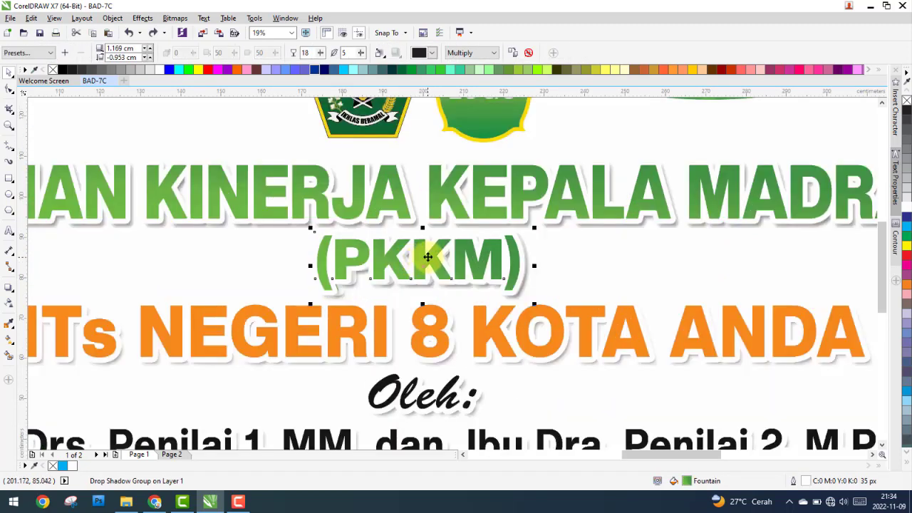
Set the new (PKKM) text in Creato Display ExtraBold.
click(424, 272)
scroll(422, 257, up, 2)
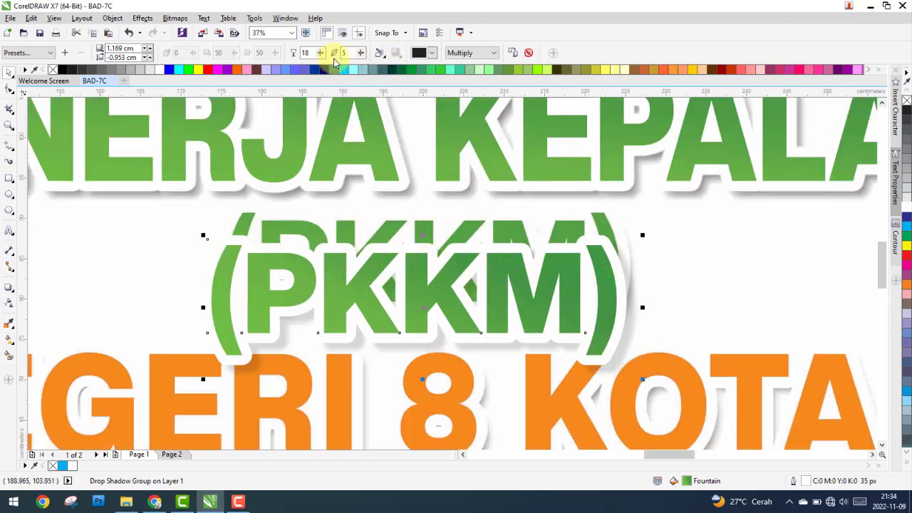
ctrl+click(273, 278)
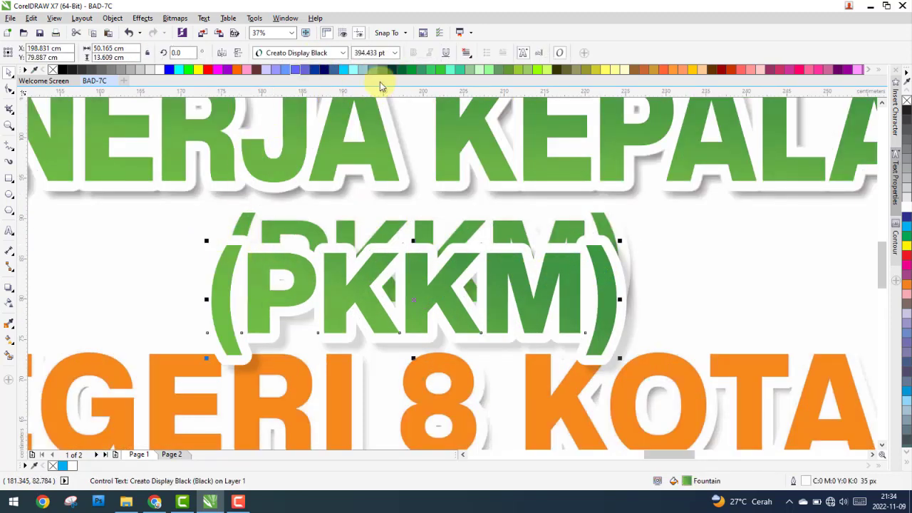
click(342, 52)
mouse_move(313, 66)
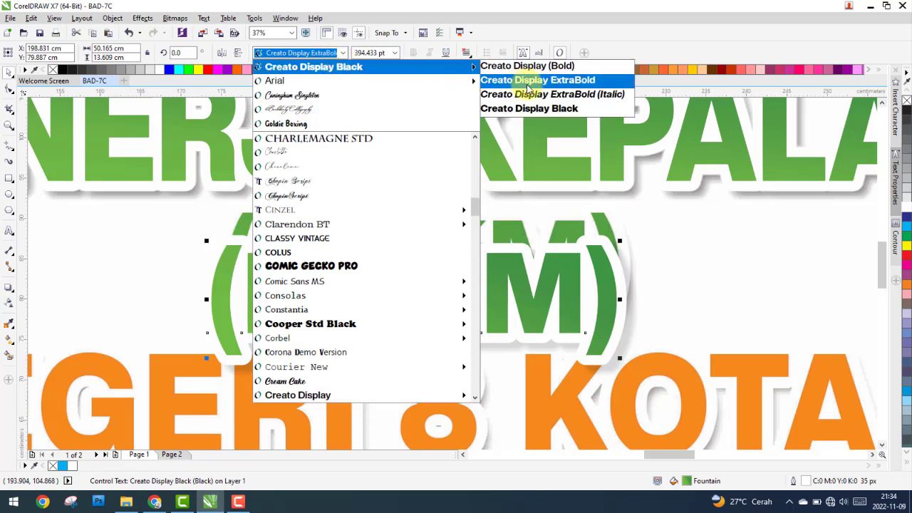
click(528, 82)
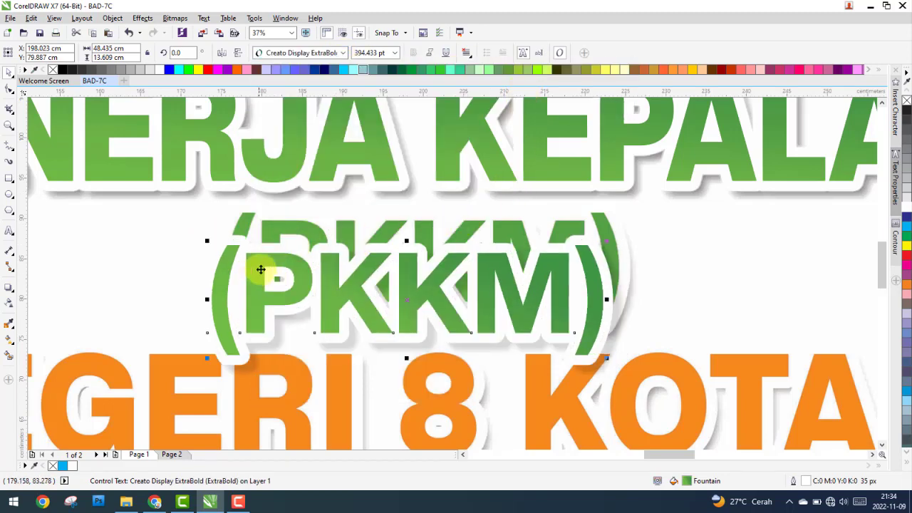
Move (PKKM) back over the original line, aligned with the banner background.
drag(258, 266, 274, 242)
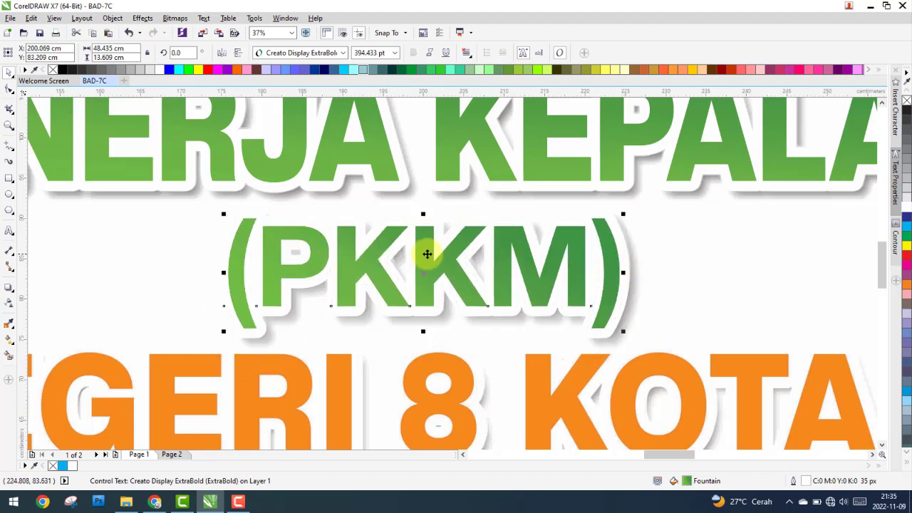
shift+click(838, 277)
scroll(385, 260, down, 2)
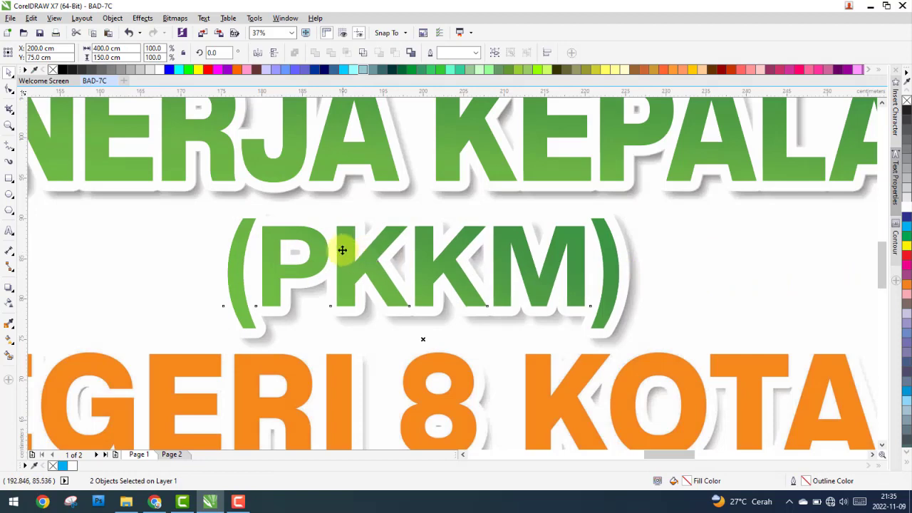
scroll(342, 244, down, 2)
scroll(417, 246, down, 1)
click(672, 261)
scroll(312, 264, up, 2)
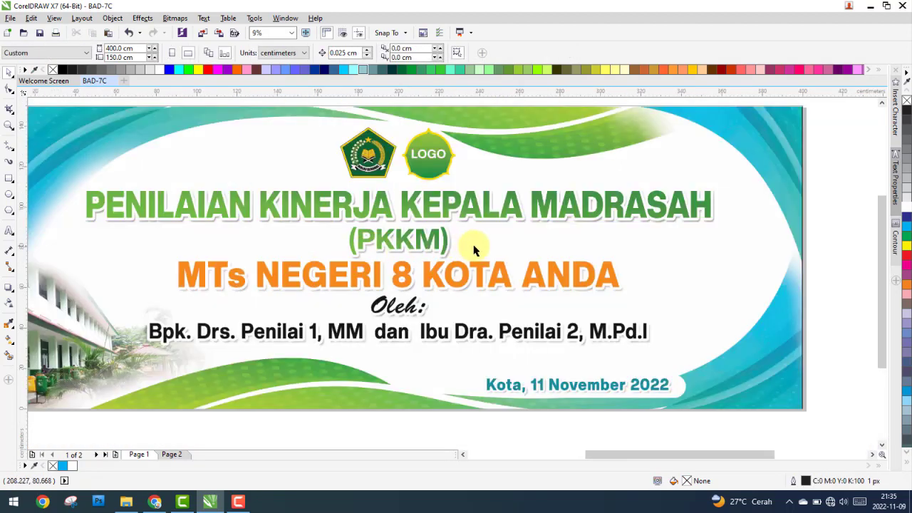
Drop a copy of the green title below and retype it as the school name.
drag(836, 235, 78, 178)
drag(230, 202, 230, 306)
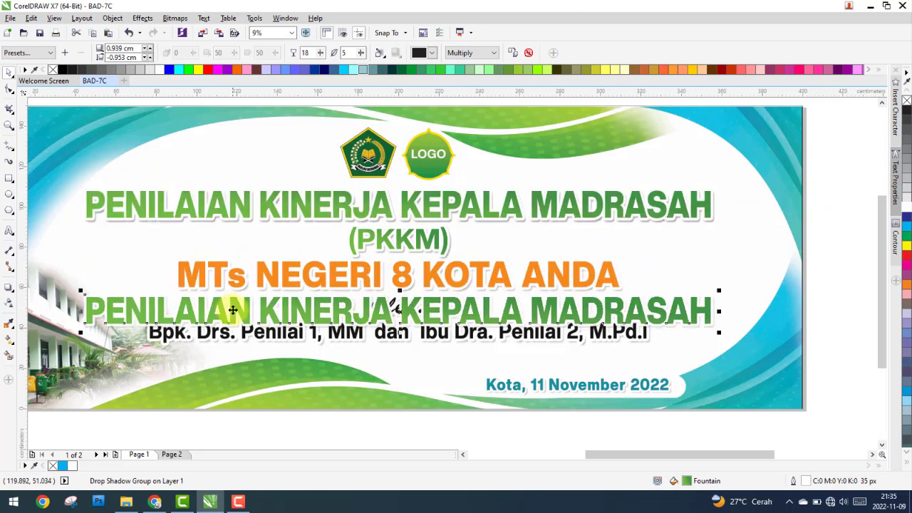
double_click(237, 308)
key(ctrl+a)
text(N)
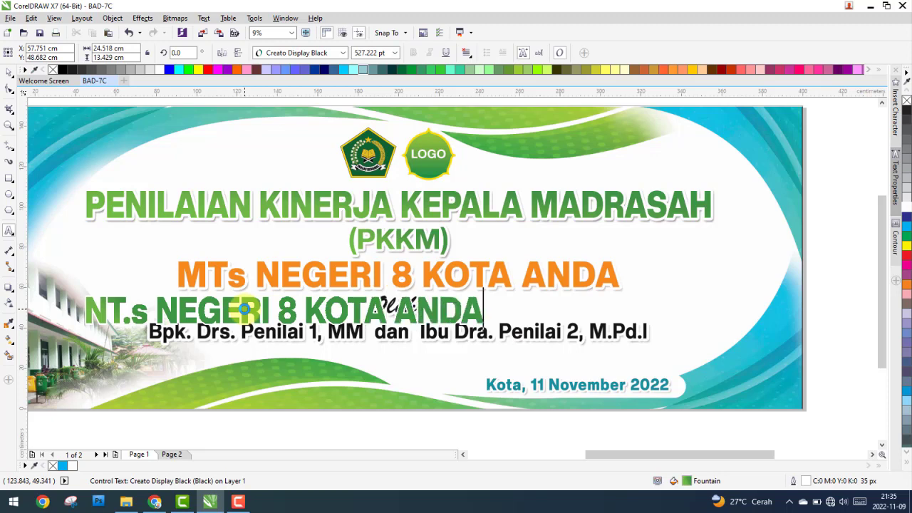
Correct the first letter to a capital M and lay the line over the orange school name.
drag(108, 308, 73, 306)
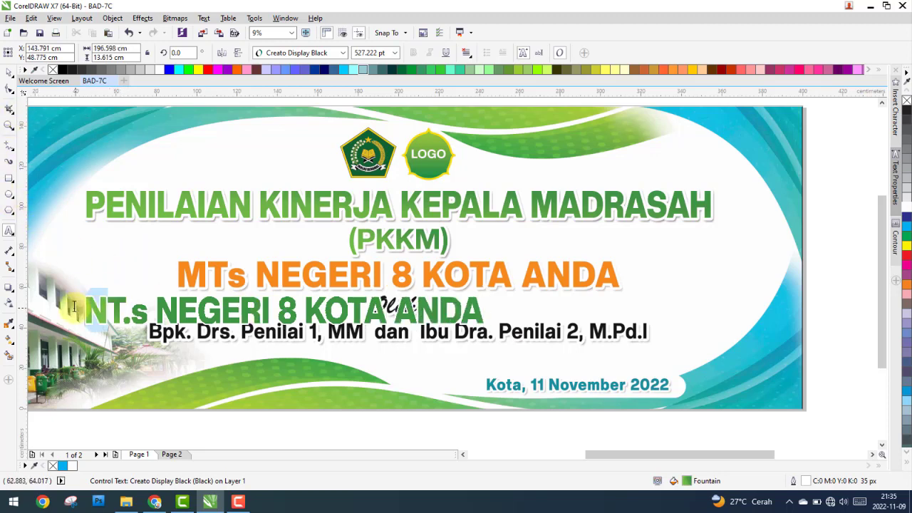
text(m)
key(BackSpace)
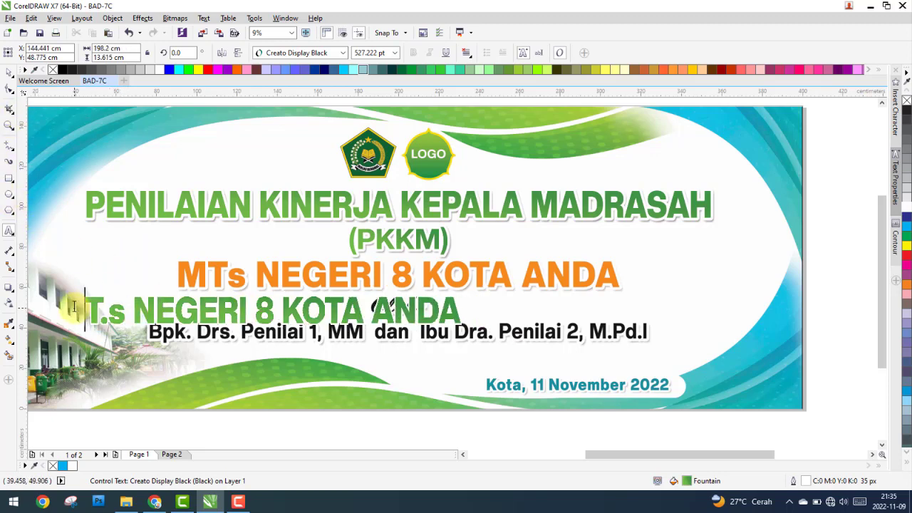
text(M)
click(9, 72)
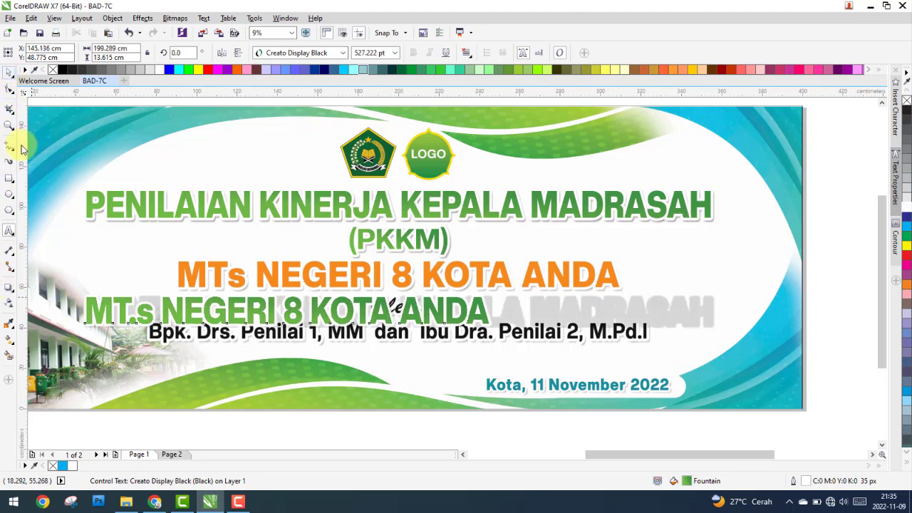
drag(151, 311, 240, 278)
scroll(233, 282, up, 2)
Delete the stray dot so it reads MTs and remove the text's outline.
double_click(230, 285)
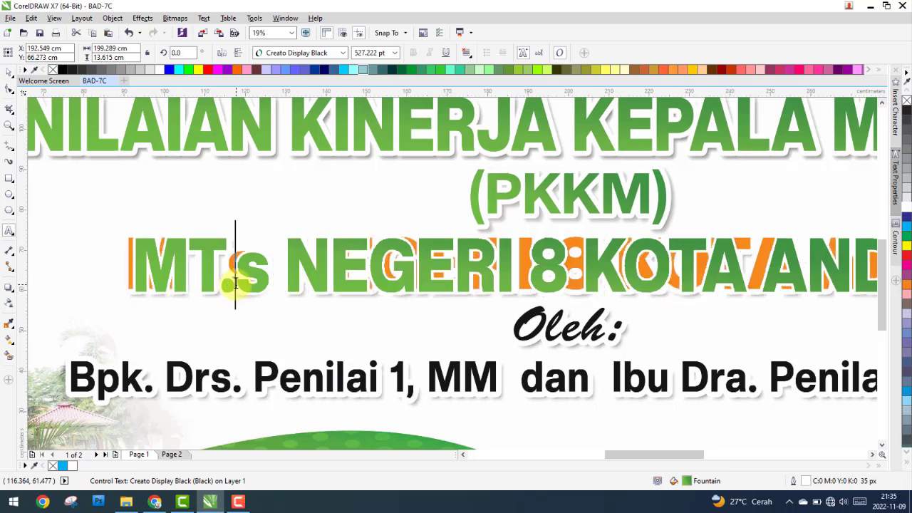
double_click(234, 276)
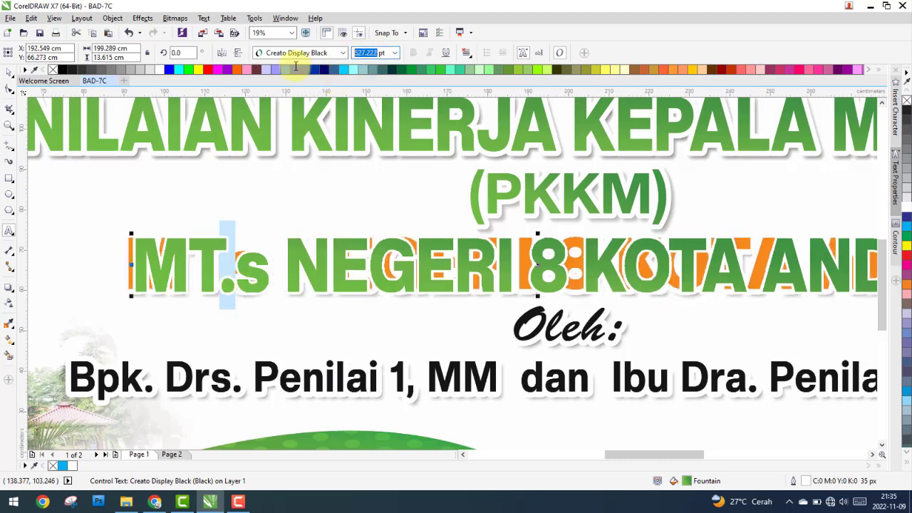
click(375, 53)
text(1)
key(Delete)
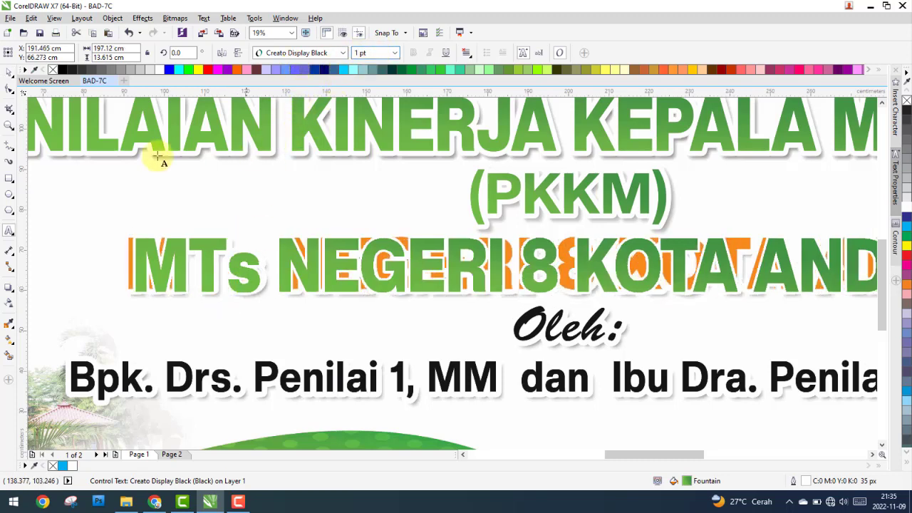
scroll(131, 242, up, 4)
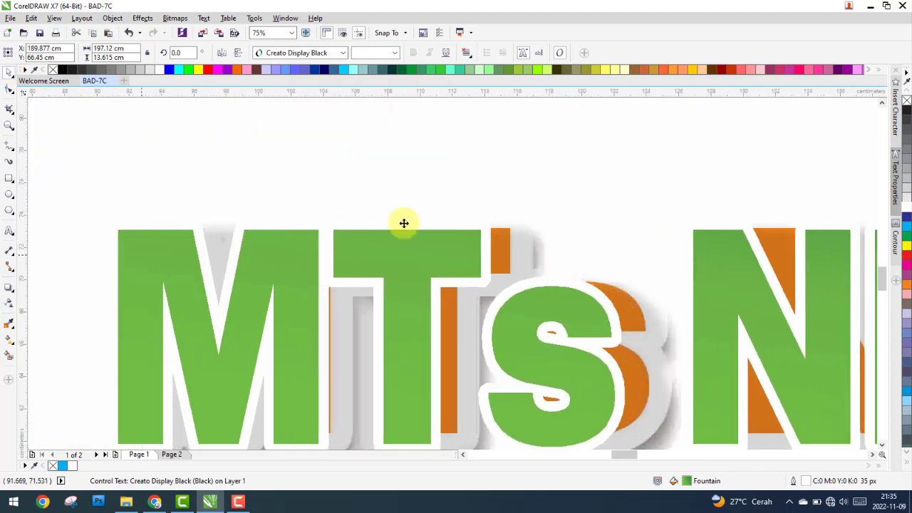
right_click(907, 102)
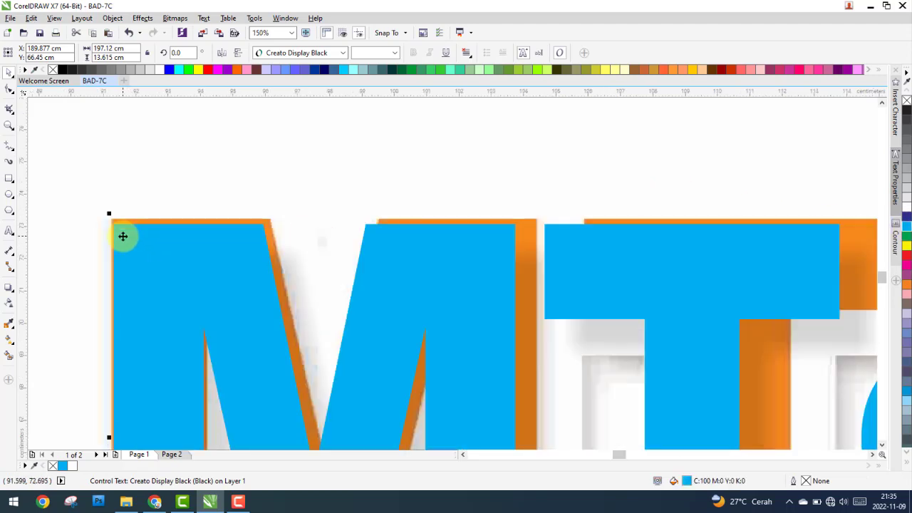
scroll(121, 230, up, 2)
scroll(122, 230, down, 2)
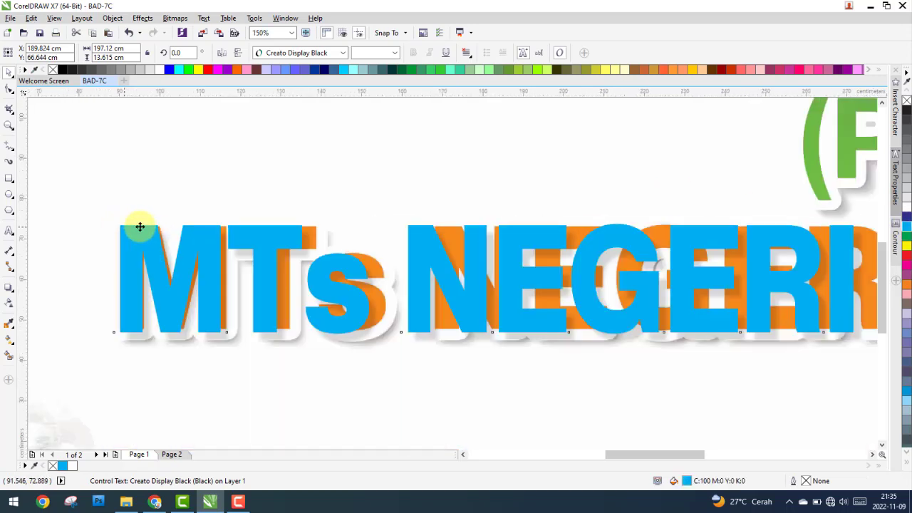
scroll(136, 223, down, 1)
scroll(531, 285, up, 2)
scroll(519, 285, up, 4)
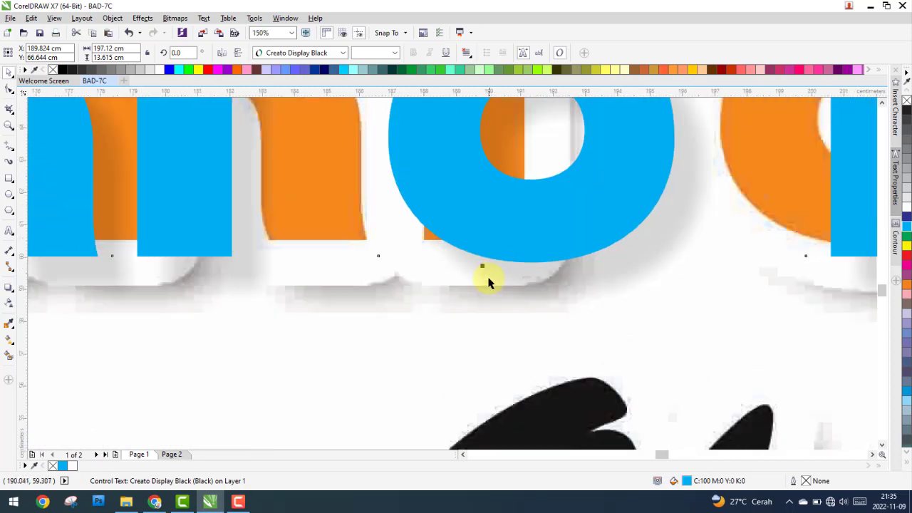
Squash the school name slightly and stretch it to about 218.7 cm wide.
drag(483, 262, 489, 248)
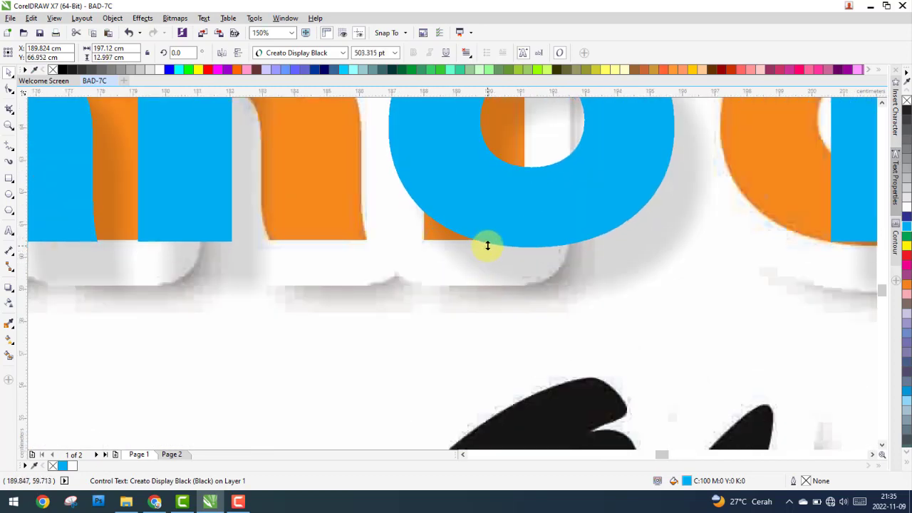
scroll(179, 299, down, 3)
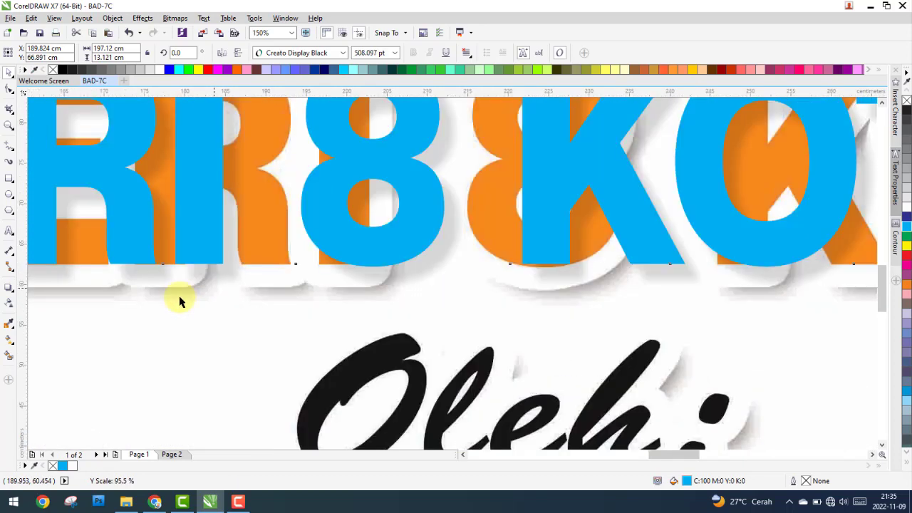
scroll(179, 299, down, 3)
scroll(346, 291, down, 2)
scroll(405, 285, up, 4)
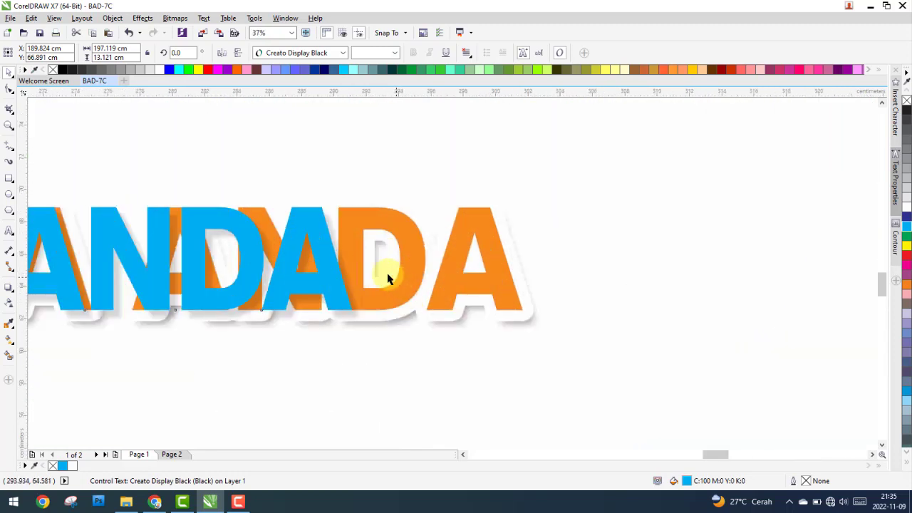
scroll(387, 261, up, 2)
drag(312, 239, 657, 227)
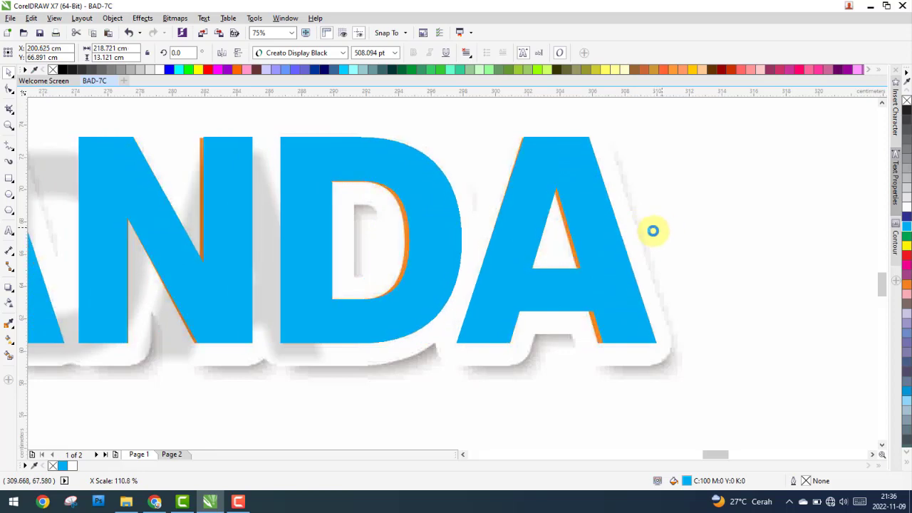
drag(657, 227, 651, 230)
scroll(549, 261, down, 4)
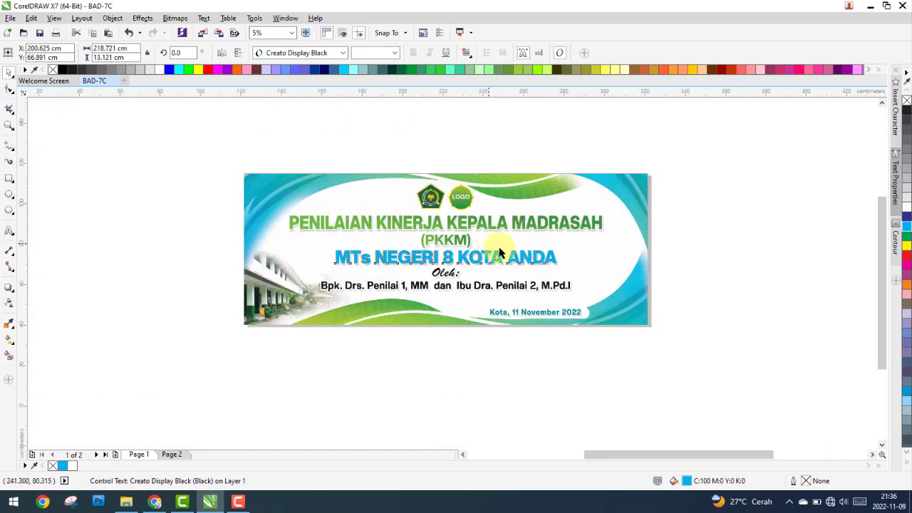
Copy the outline pen and outline colour from the MADRASAH title onto the school name.
scroll(498, 244, up, 3)
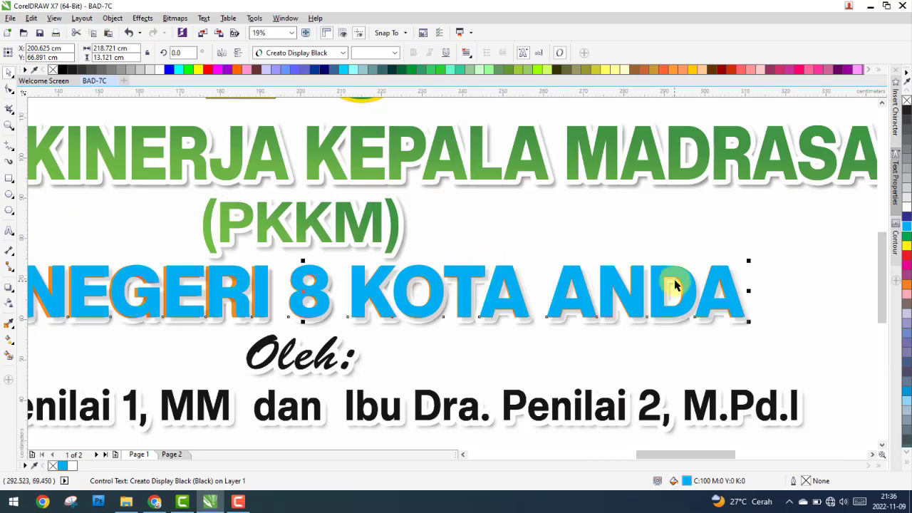
click(32, 20)
click(64, 176)
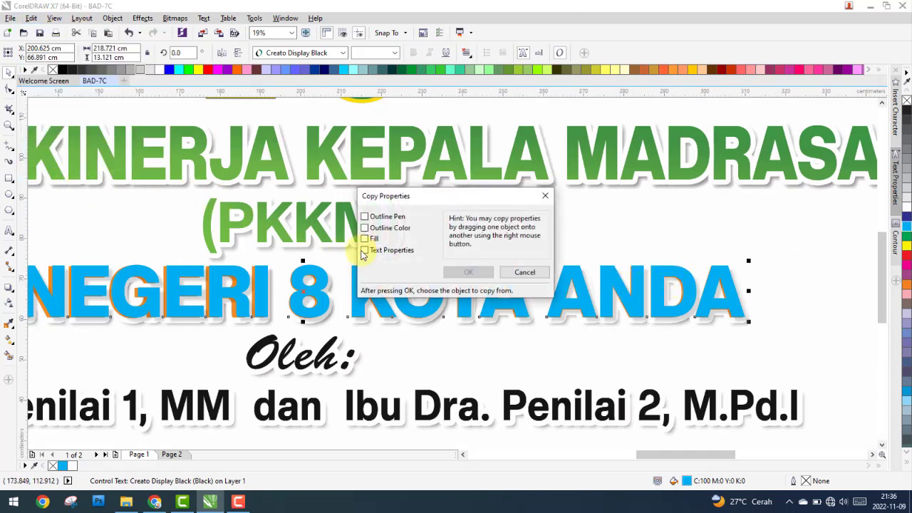
click(474, 273)
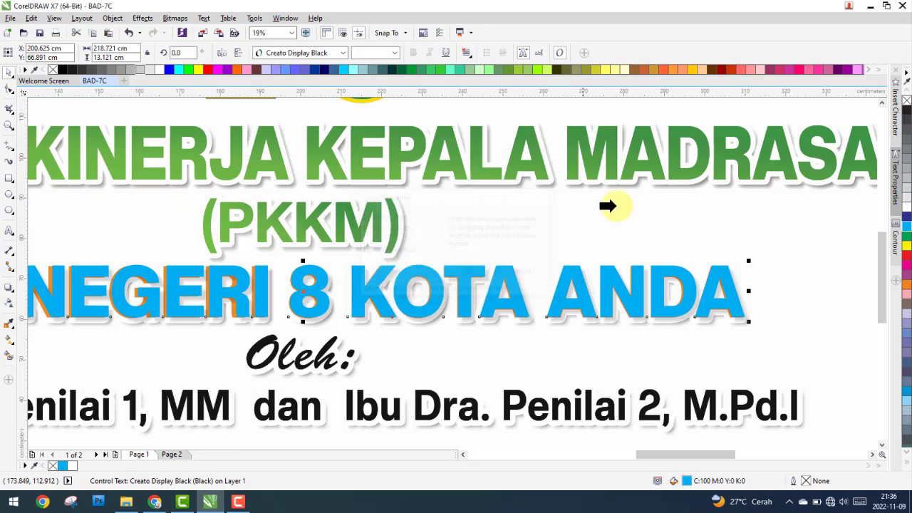
click(647, 179)
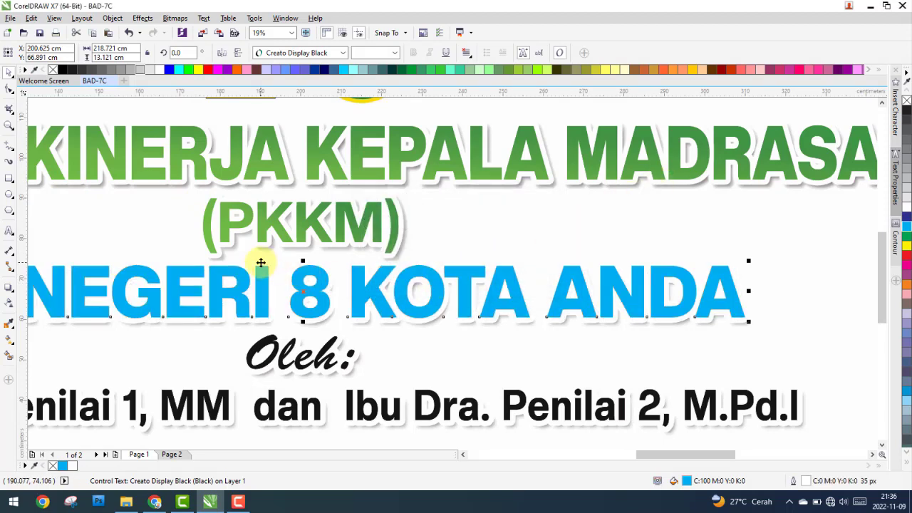
Reselect the school-name text and pick the Color Eyedropper to sample from the page.
scroll(278, 262, down, 2)
key(Escape)
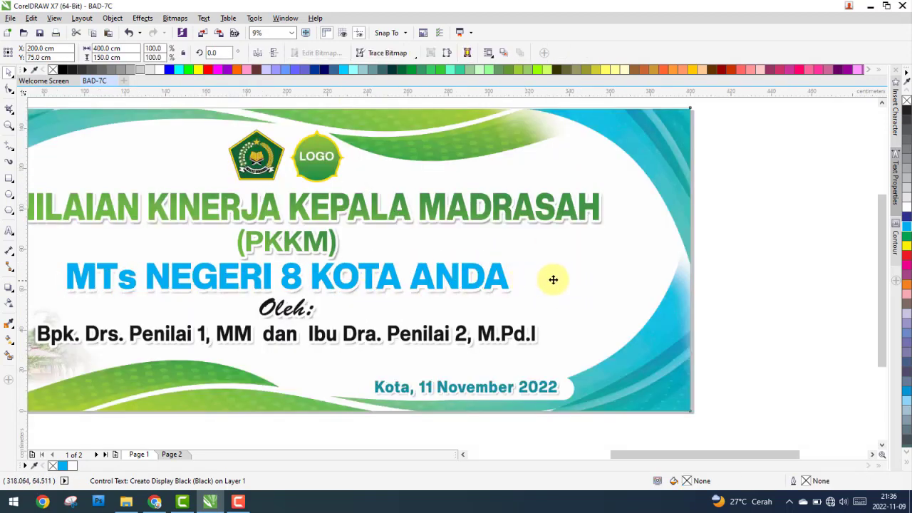
click(674, 273)
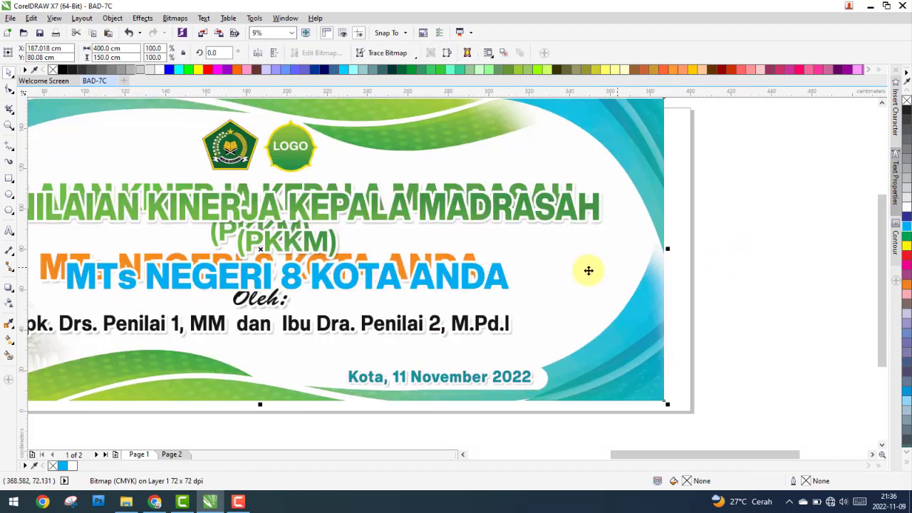
click(498, 274)
scroll(492, 274, up, 3)
click(268, 269)
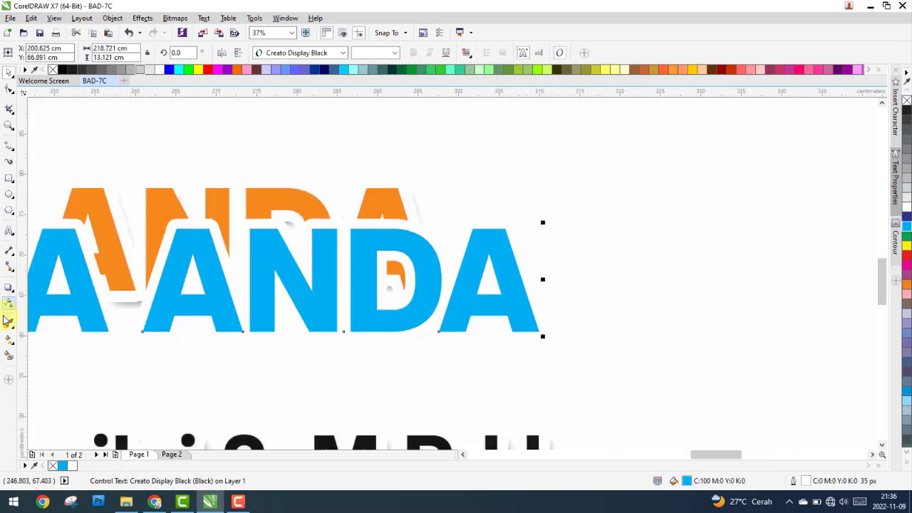
click(9, 324)
Fill the school name with orange sampled from the old title copy.
click(106, 230)
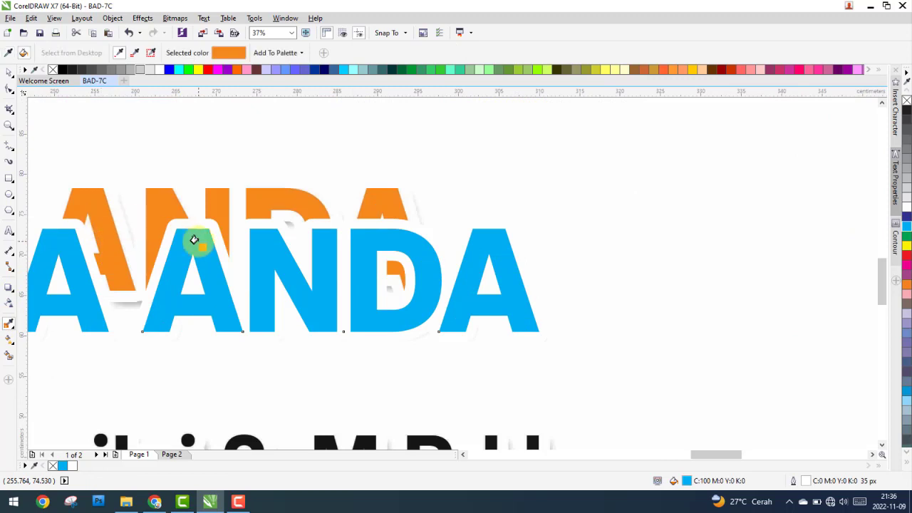
click(193, 240)
click(8, 72)
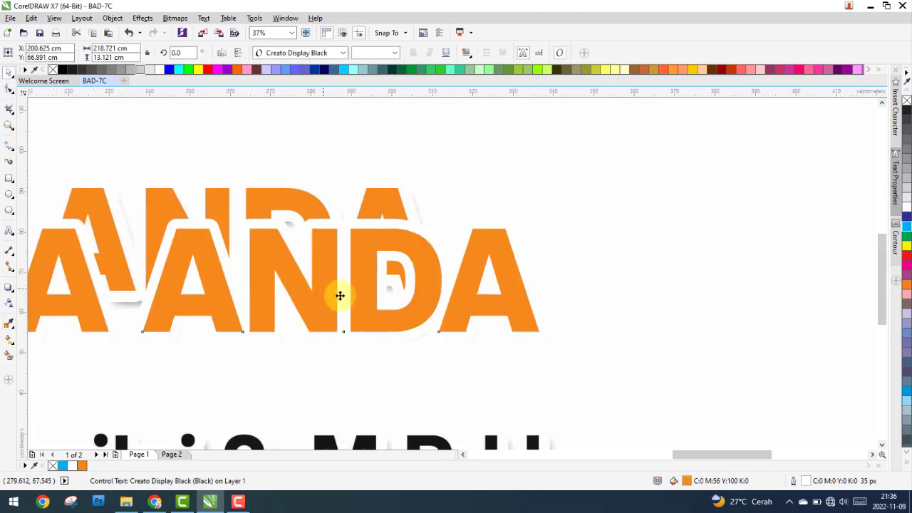
Copy the main title's drop shadow onto the school name, then deselect.
scroll(340, 293, down, 3)
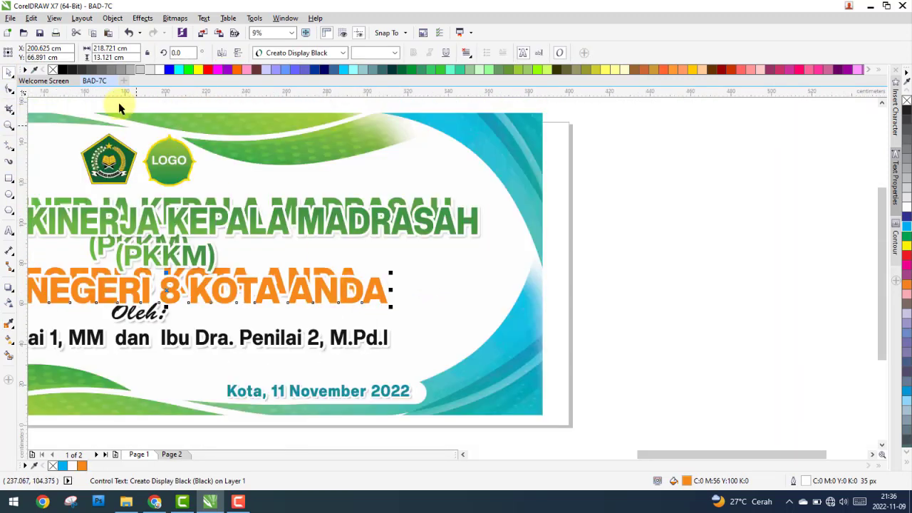
click(9, 288)
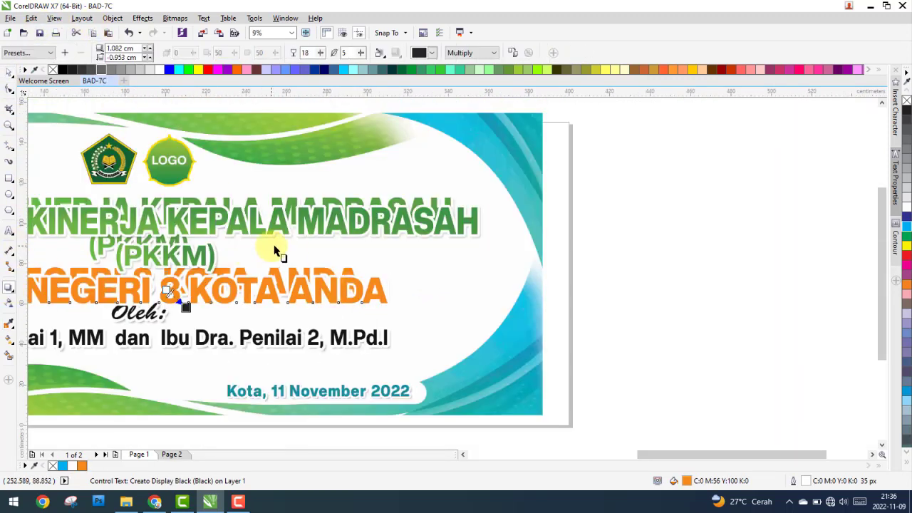
click(513, 54)
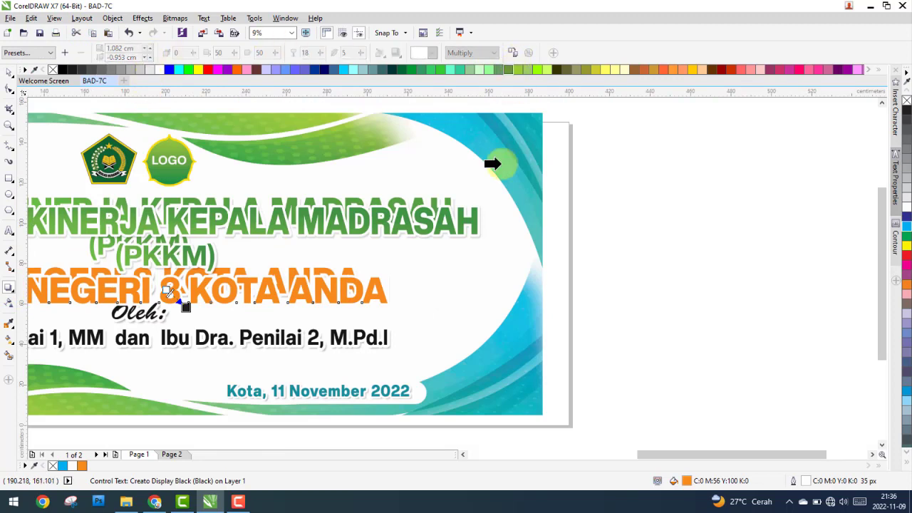
click(471, 237)
scroll(604, 259, down, 2)
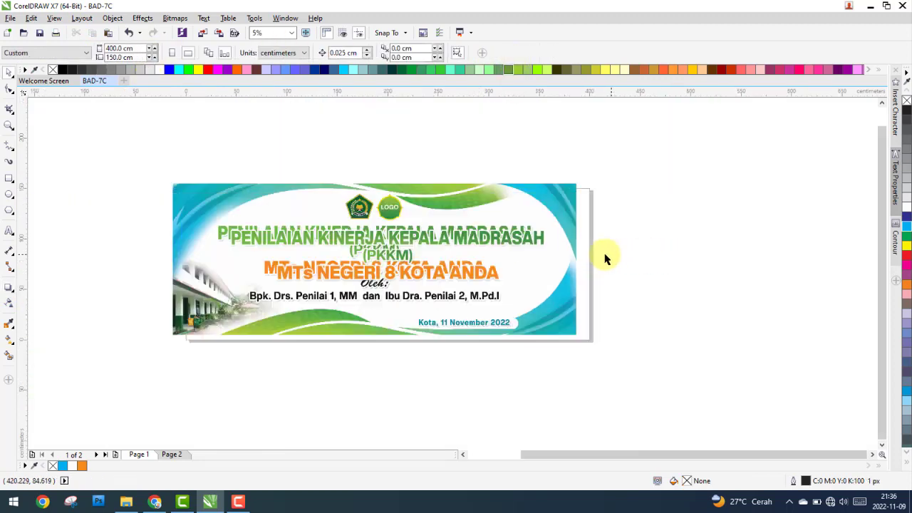
click(544, 269)
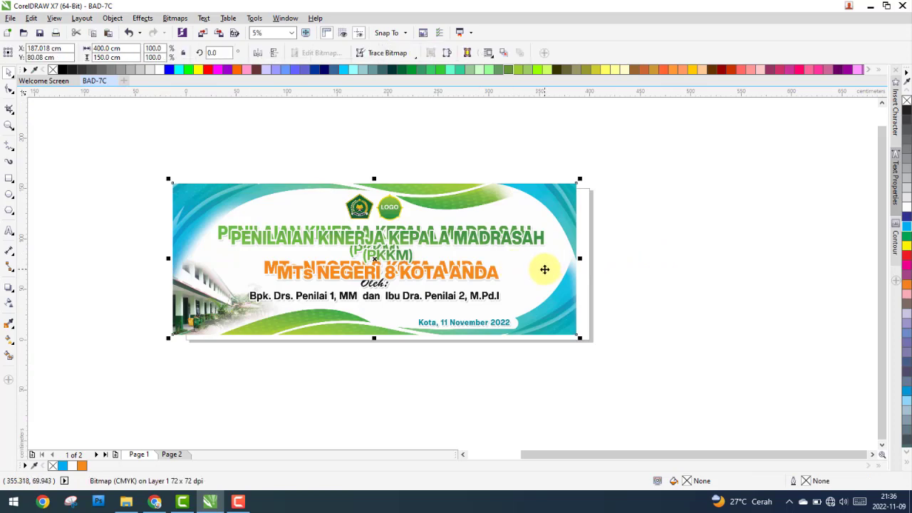
click(703, 263)
scroll(421, 316, up, 2)
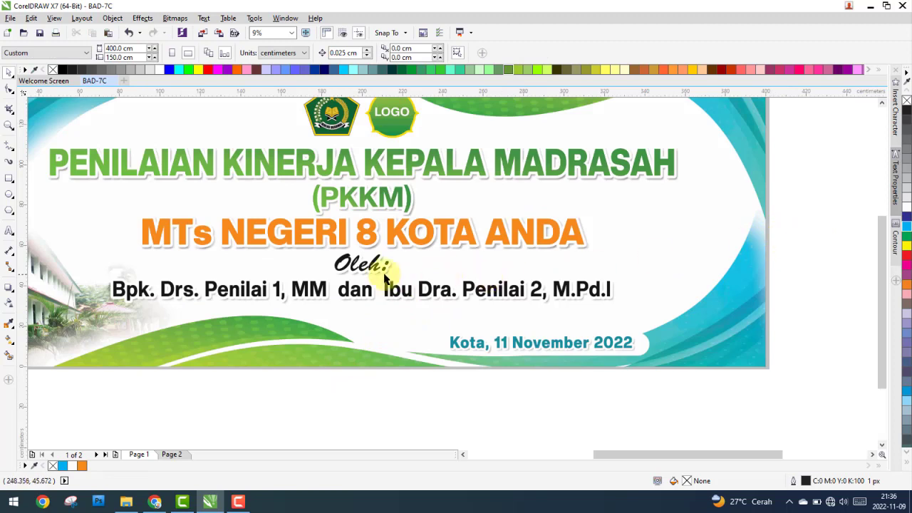
Add an 'Oleh:' text in Brush Script Std at 200 pt and move it onto the original Oleh: line.
click(9, 232)
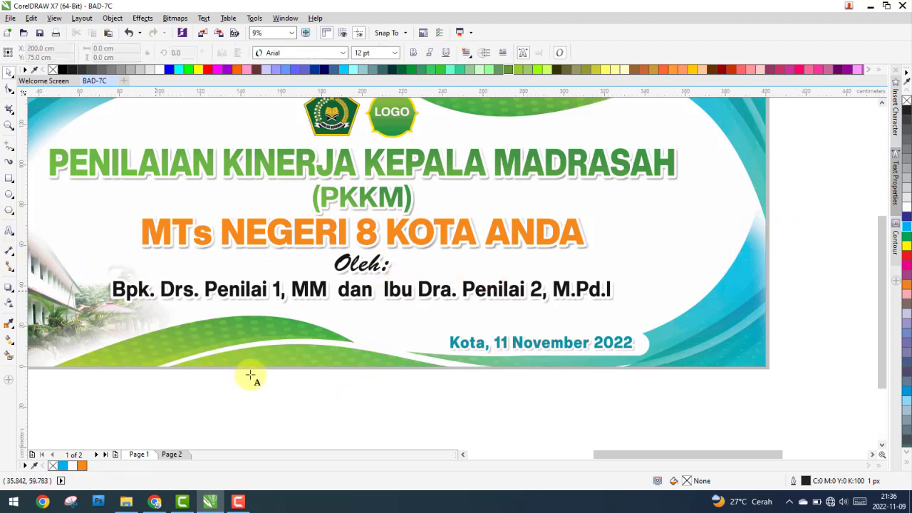
click(264, 424)
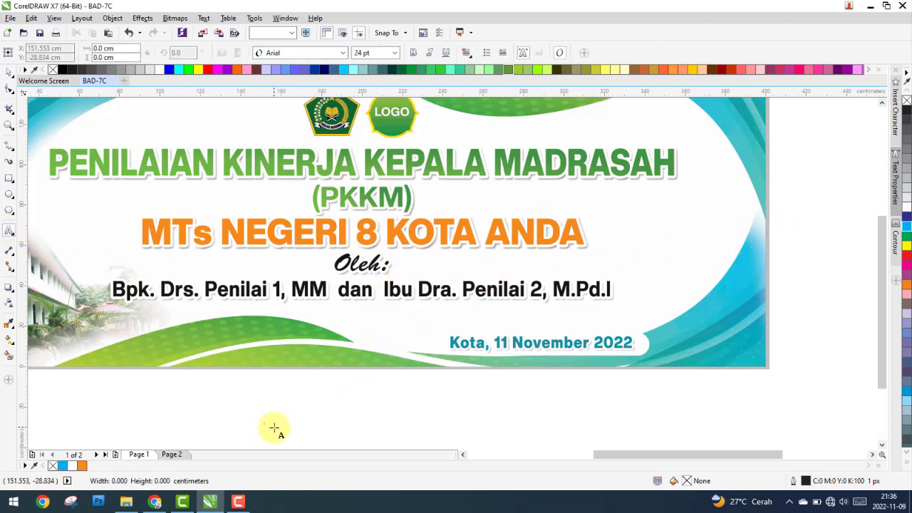
click(394, 53)
click(367, 235)
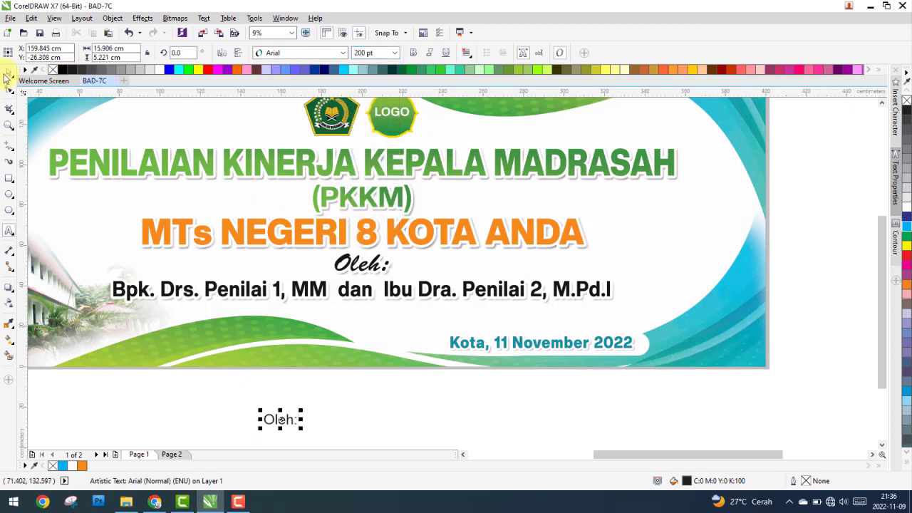
click(294, 54)
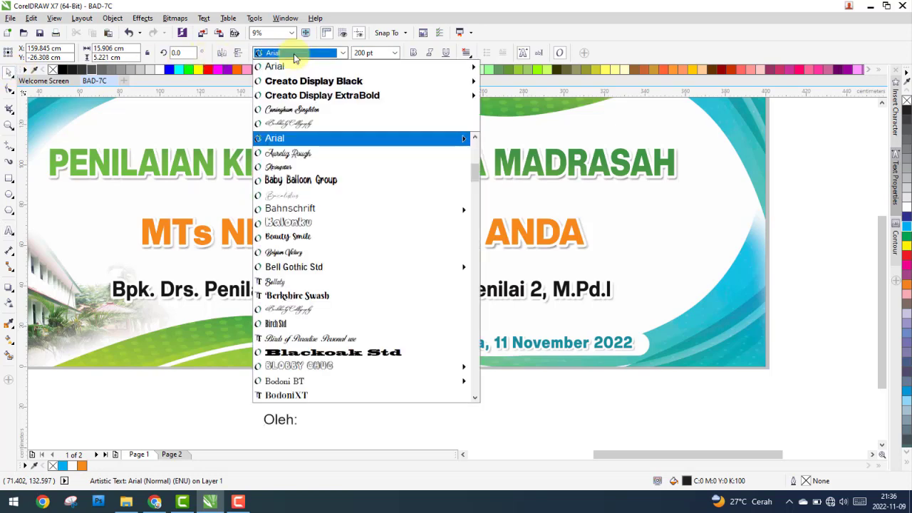
text(br)
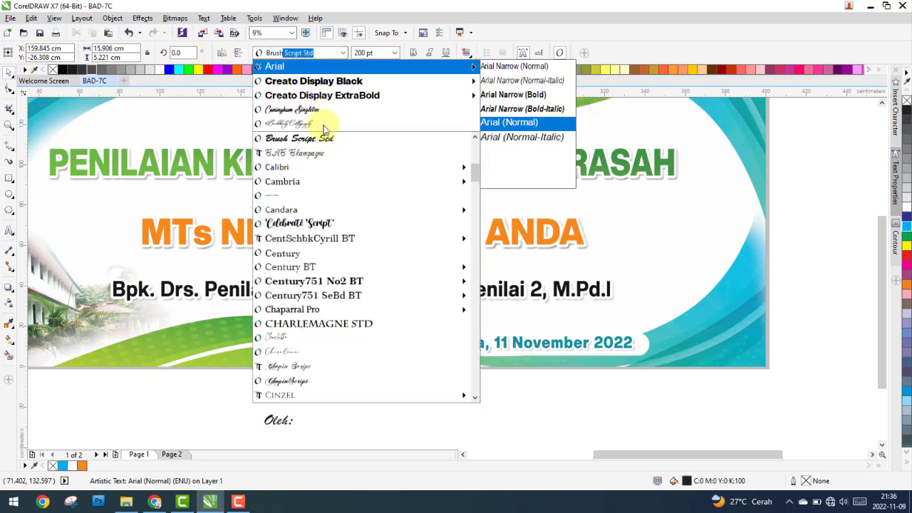
key(Return)
drag(284, 406, 350, 258)
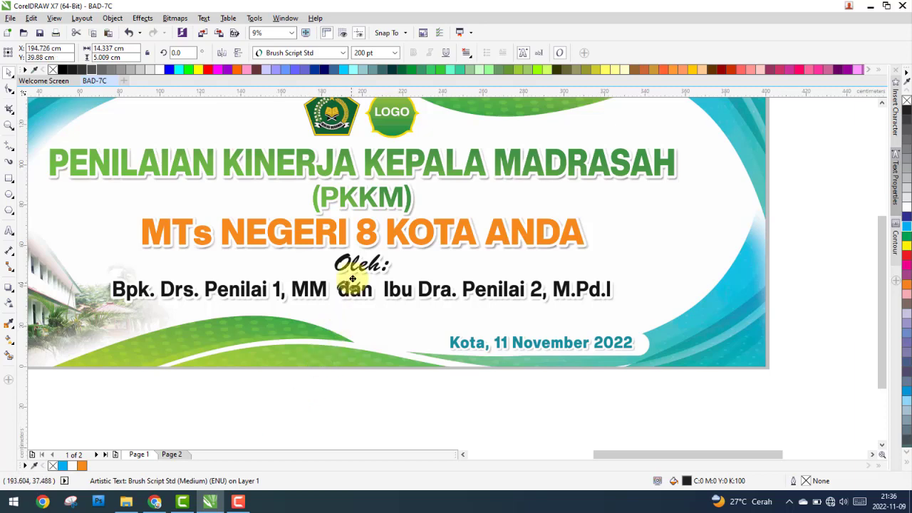
scroll(356, 260, up, 4)
Colour the new Oleh: red, then move and stretch it to cover the reference lettering.
click(907, 255)
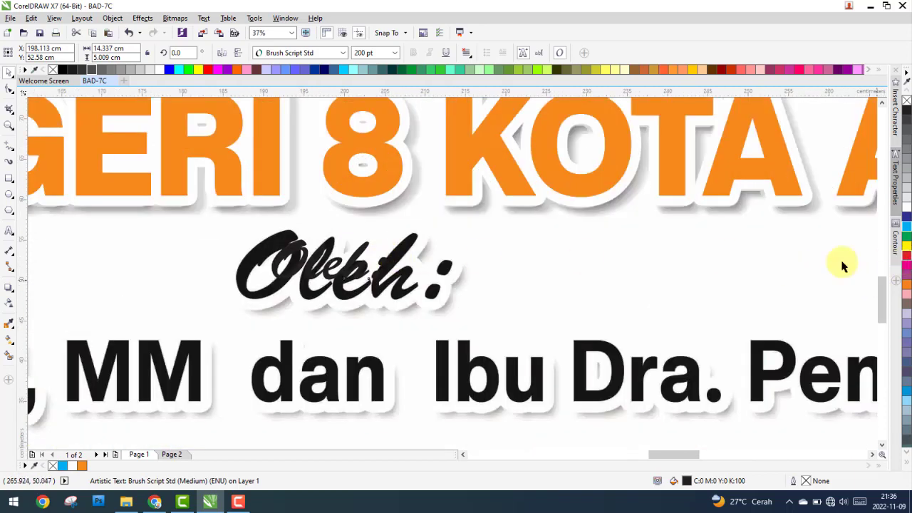
scroll(297, 248, up, 2)
drag(298, 248, 232, 225)
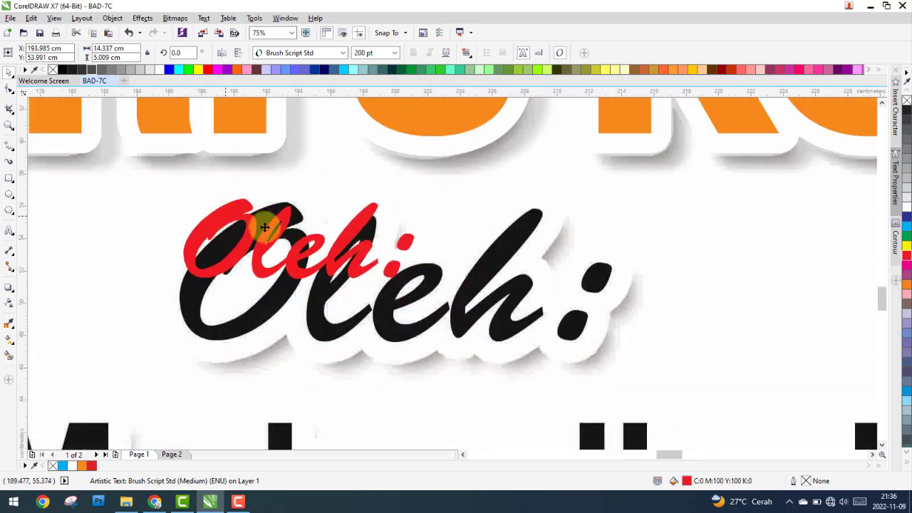
drag(419, 282, 597, 346)
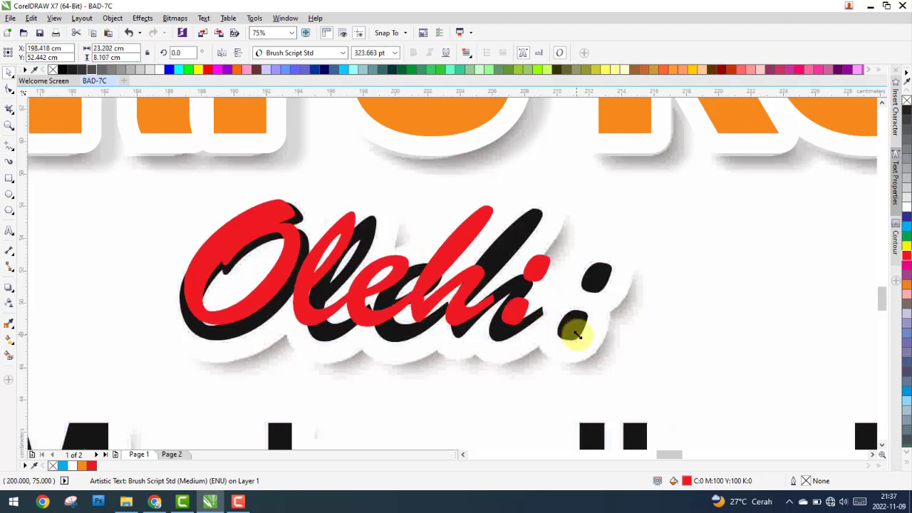
click(238, 503)
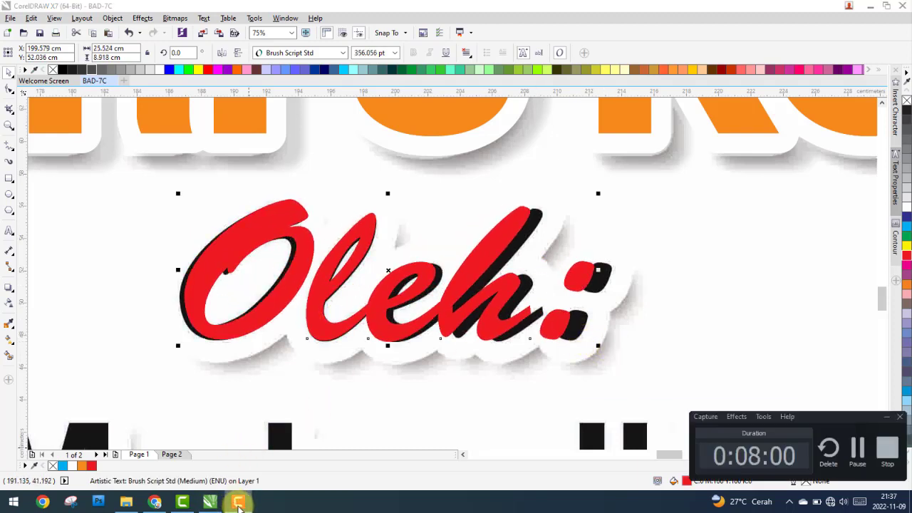
click(238, 502)
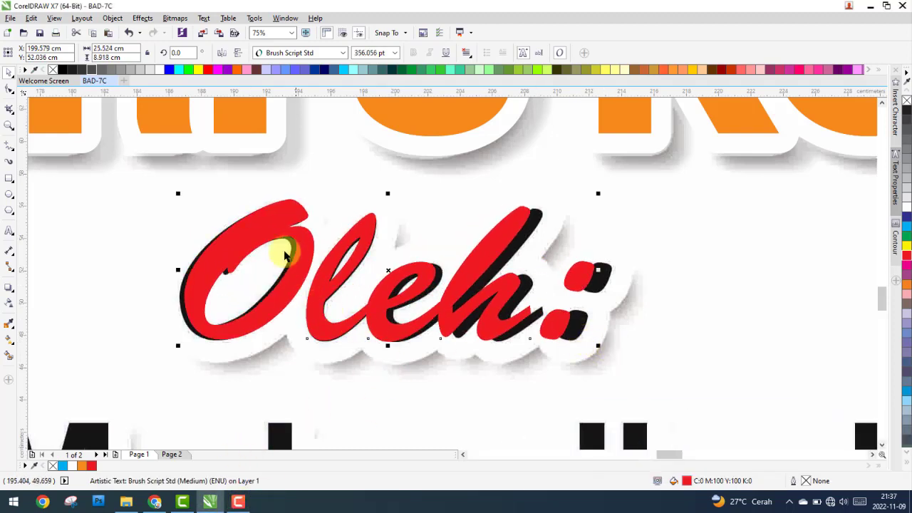
drag(264, 230, 256, 224)
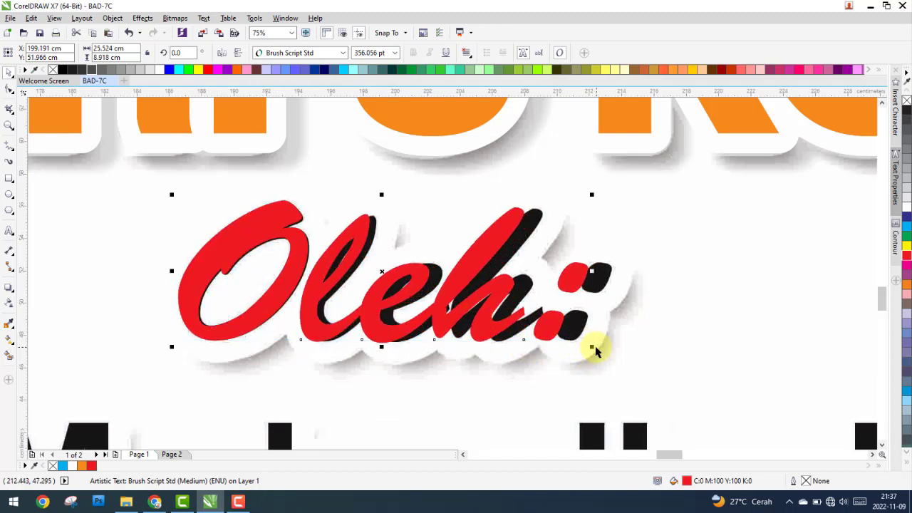
drag(591, 271, 617, 269)
Fill the resized Oleh: text black.
scroll(519, 228, down, 2)
scroll(441, 245, down, 2)
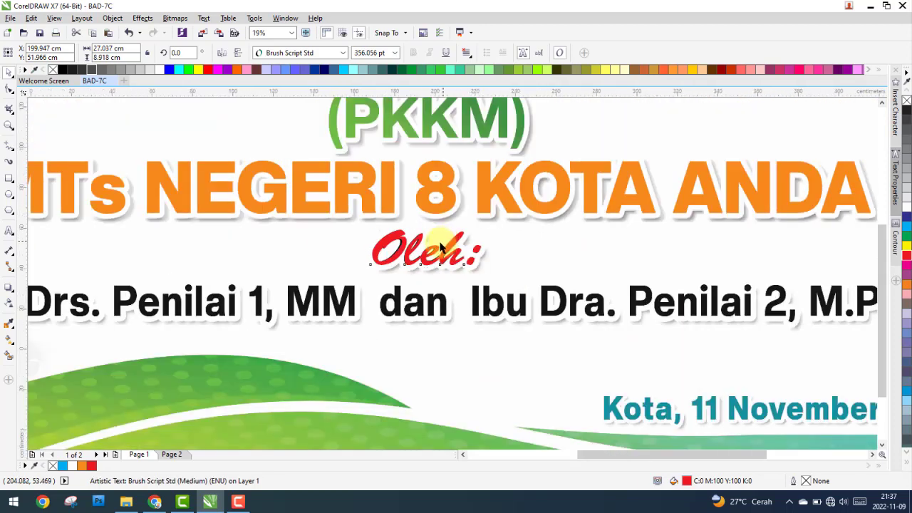
scroll(440, 246, down, 2)
scroll(626, 230, up, 2)
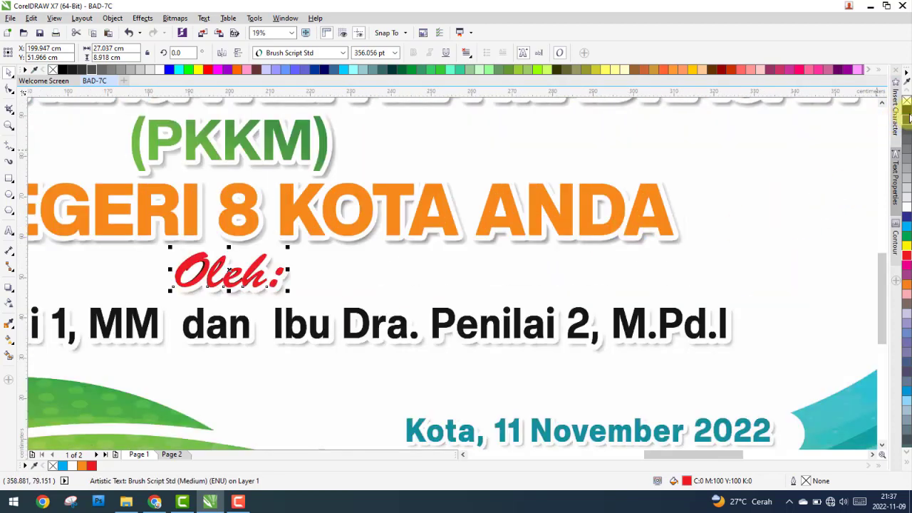
click(904, 112)
scroll(199, 299, up, 3)
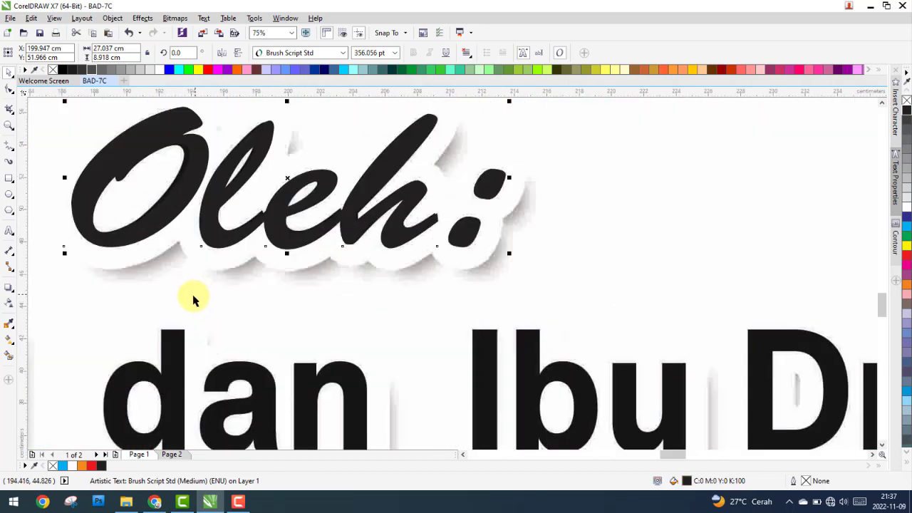
Apply the sampled rich black fill to Oleh: and send the reference image to the back.
click(8, 321)
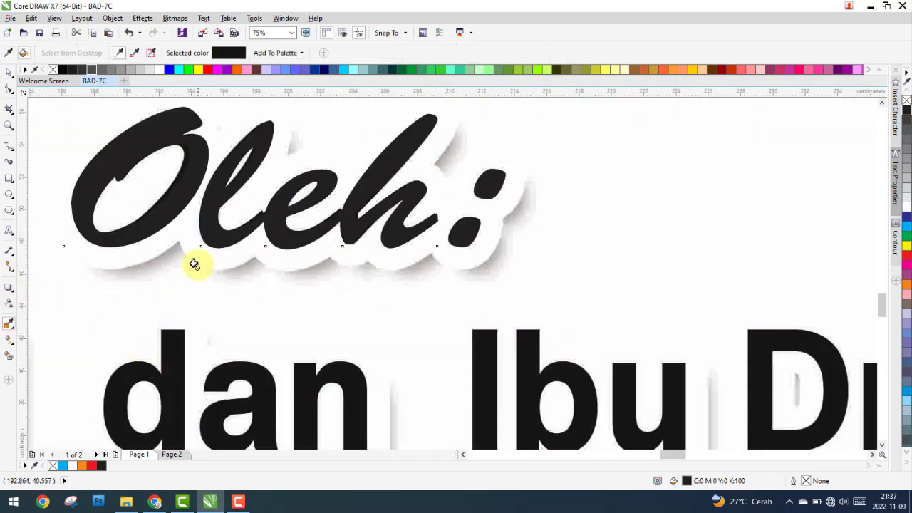
click(154, 198)
click(9, 72)
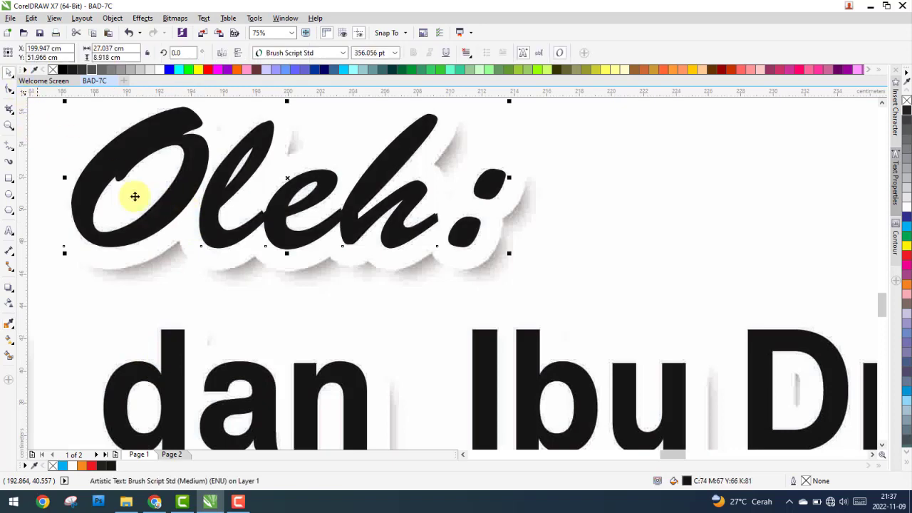
scroll(280, 290, down, 4)
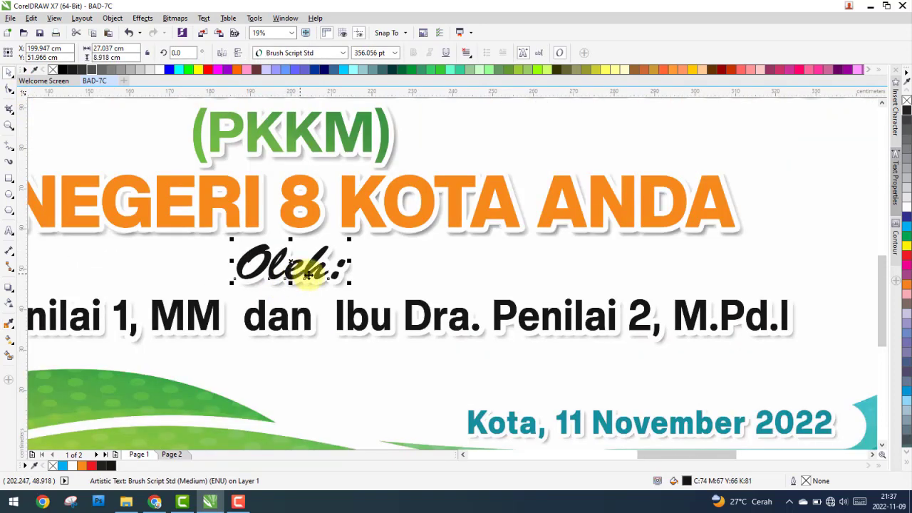
key(ctrl+v)
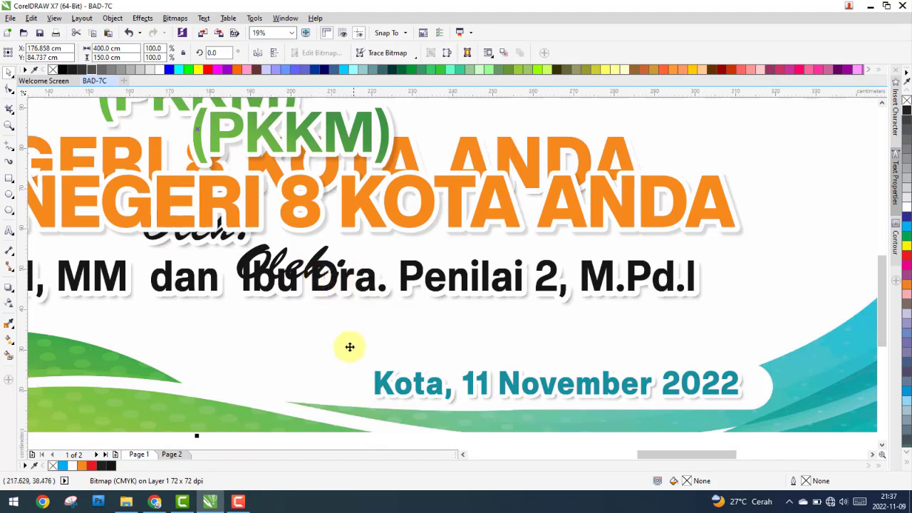
key(ctrl+End)
Copy the school name's white outline and drop shadow onto the Oleh: text.
click(317, 269)
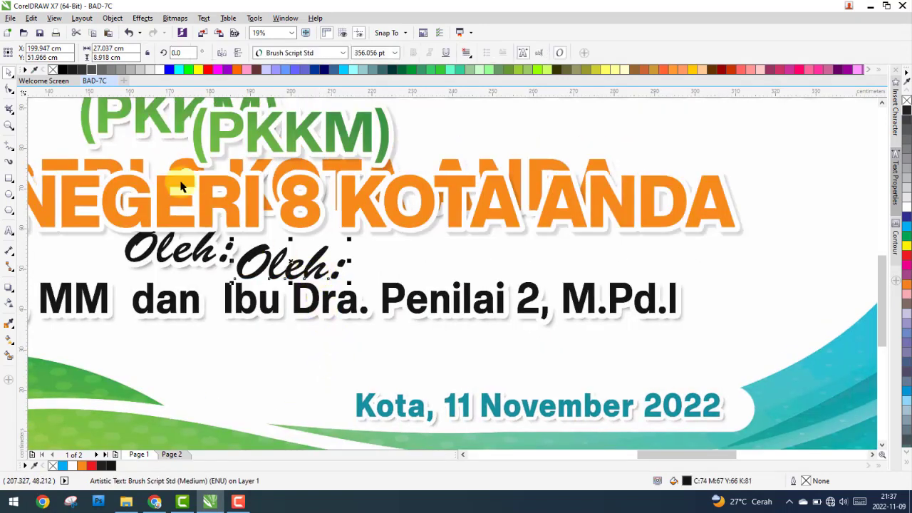
click(28, 20)
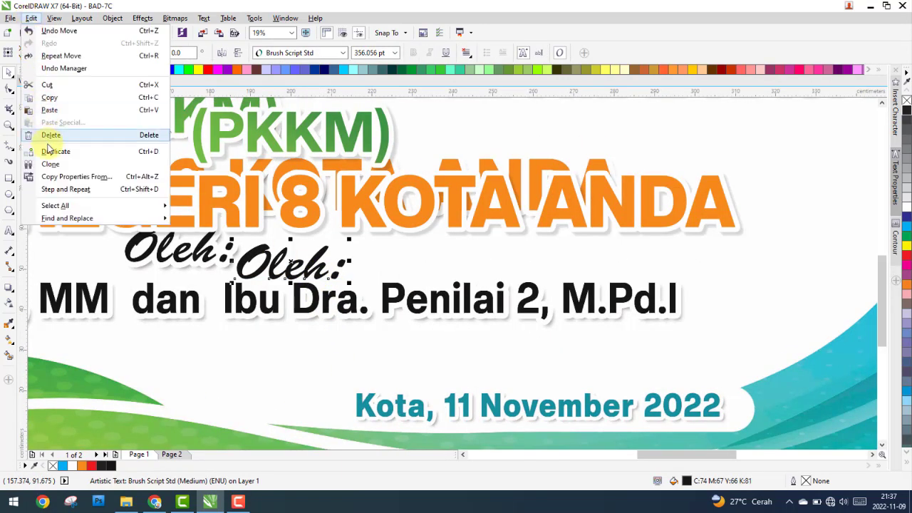
click(67, 176)
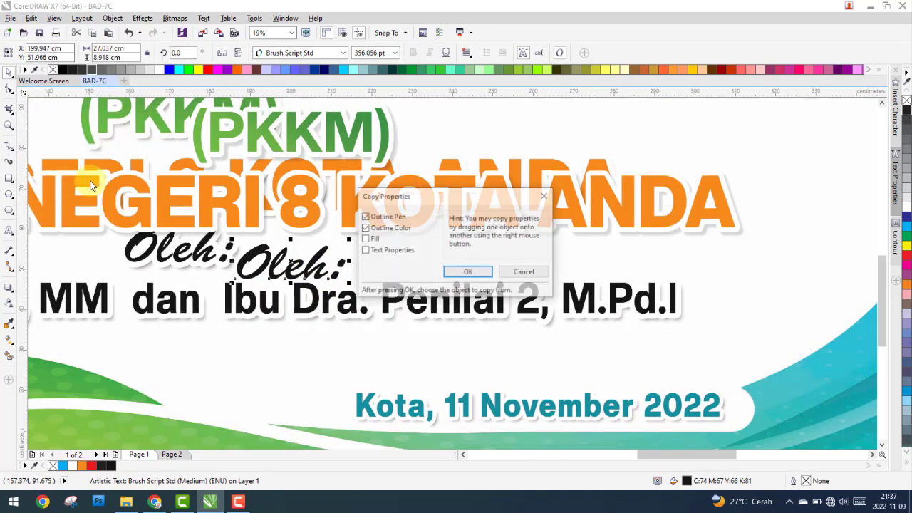
click(469, 273)
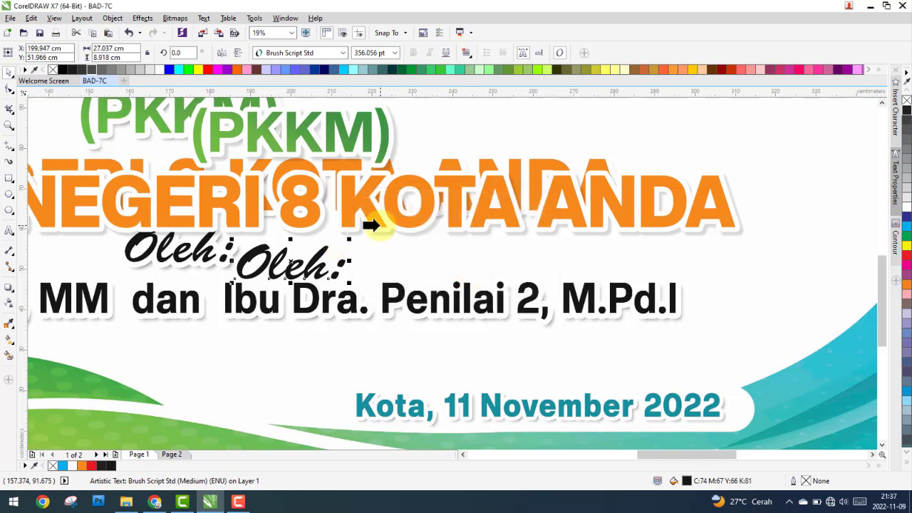
click(178, 248)
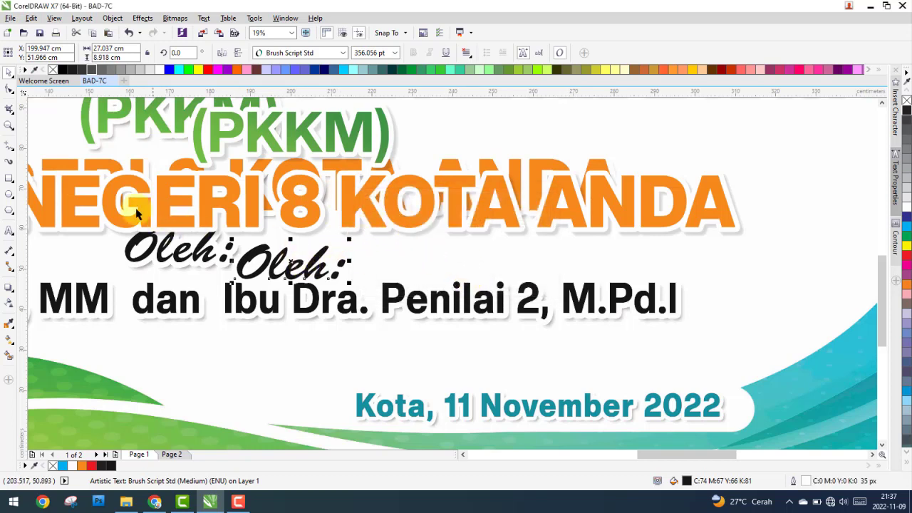
click(9, 285)
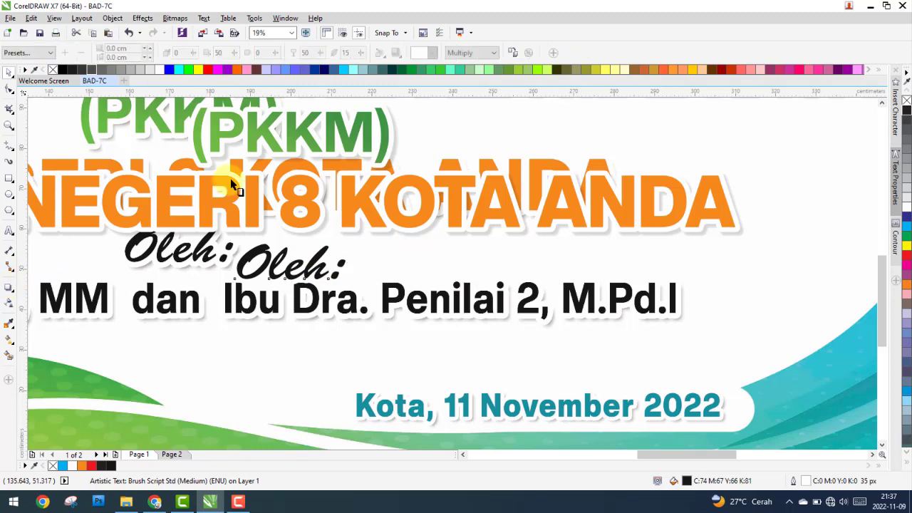
click(417, 230)
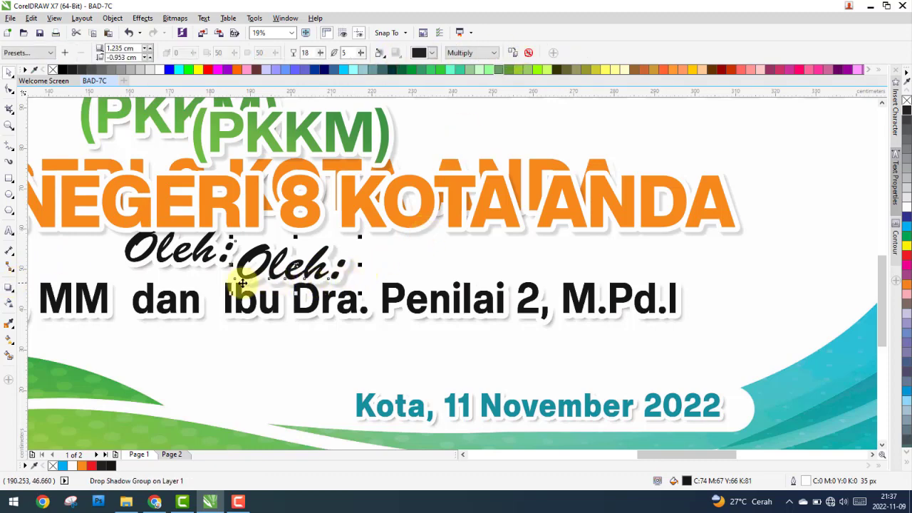
Drag the Oleh: drop shadow in to an offset of about 0.663 × −0.6 cm.
scroll(235, 283, up, 2)
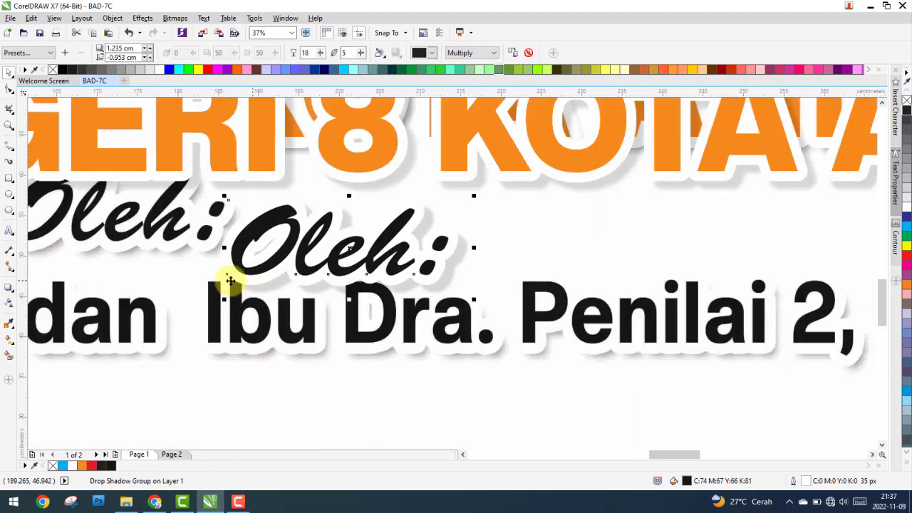
click(10, 290)
mouse_move(339, 239)
mouse_down()
mouse_move(408, 290)
mouse_move(399, 292)
mouse_up()
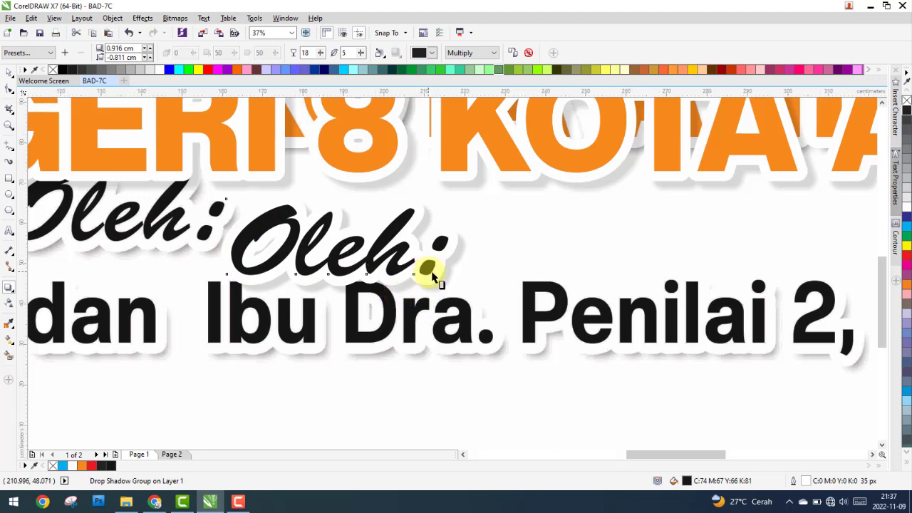
scroll(406, 284, down, 2)
scroll(408, 281, up, 2)
scroll(420, 285, up, 2)
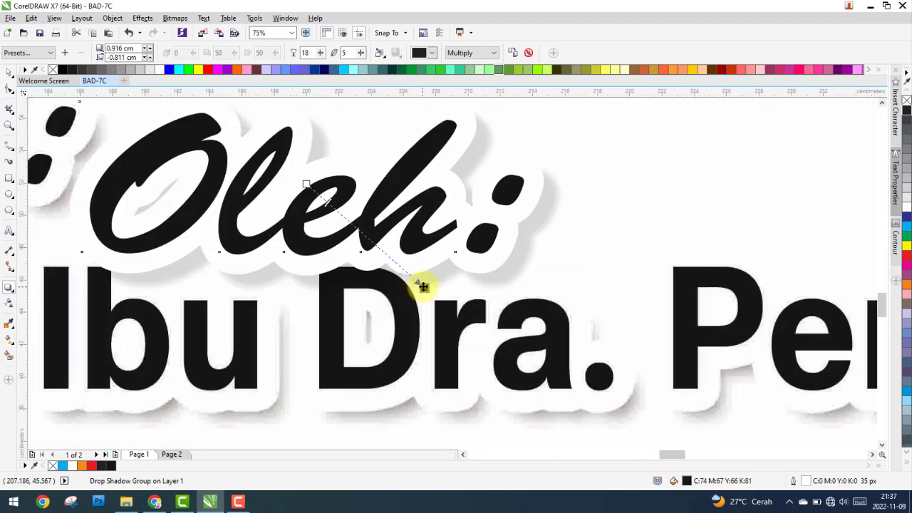
scroll(459, 289, down, 2)
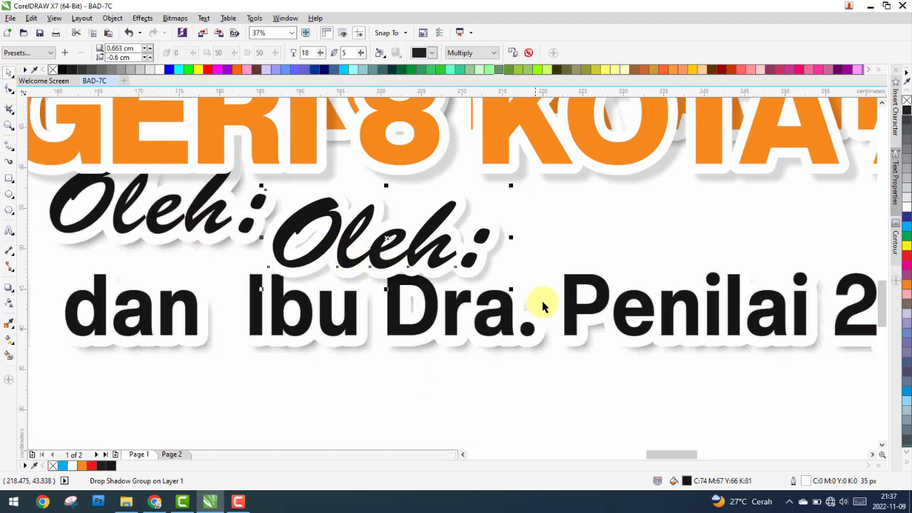
scroll(556, 295, down, 2)
Place a copy of Oleh: below the names line and begin retyping it, starting with 'B'.
click(637, 335)
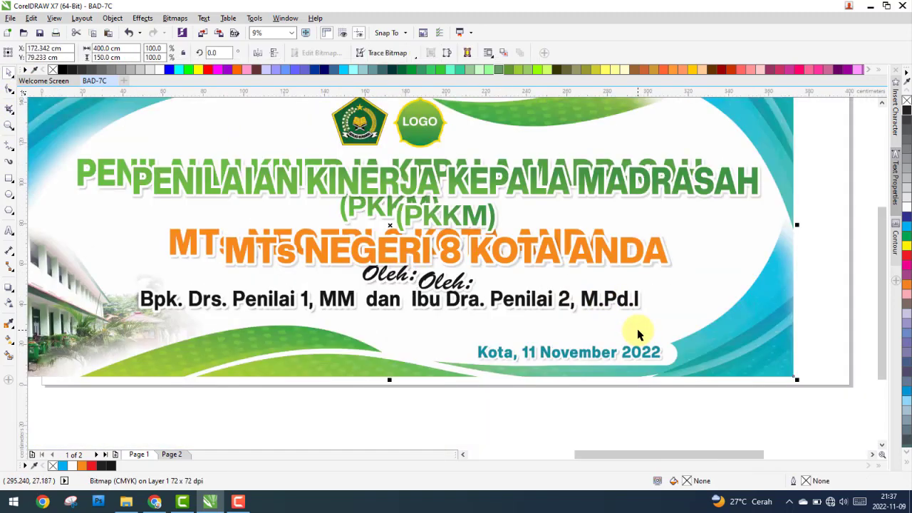
scroll(505, 314, down, 2)
mouse_move(725, 289)
mouse_down()
mouse_move(462, 319)
mouse_move(473, 329)
mouse_up()
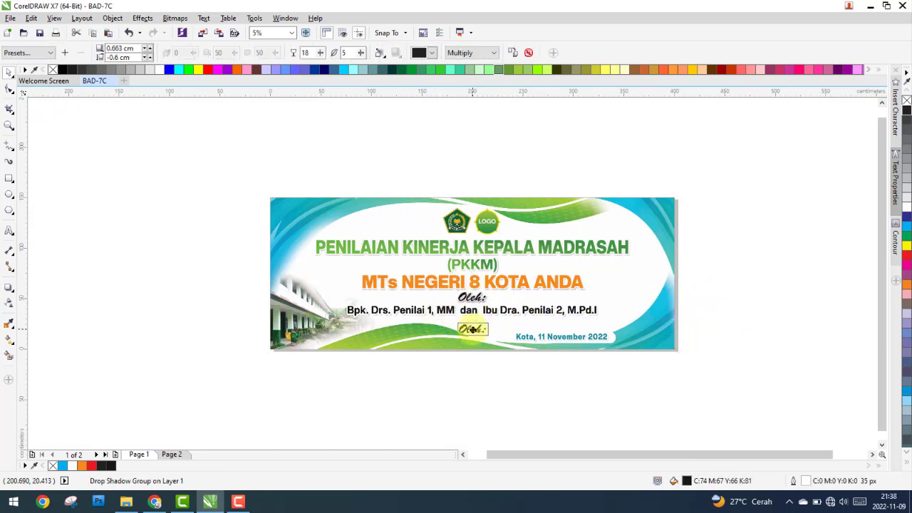
scroll(468, 328, up, 2)
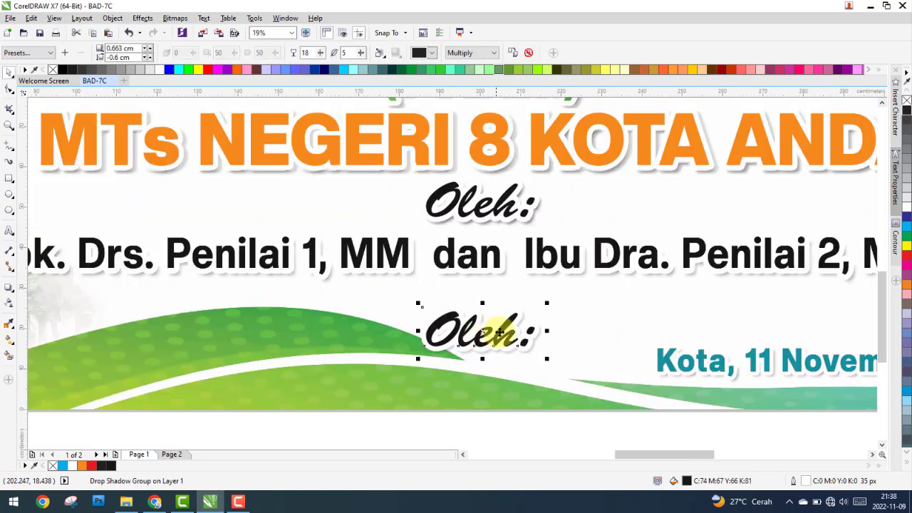
scroll(499, 331, down, 1)
double_click(500, 339)
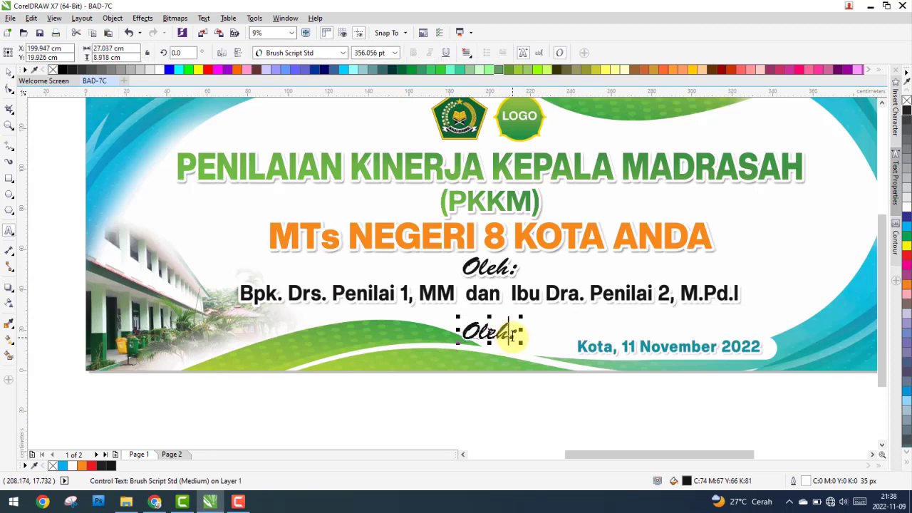
text(Bpk)
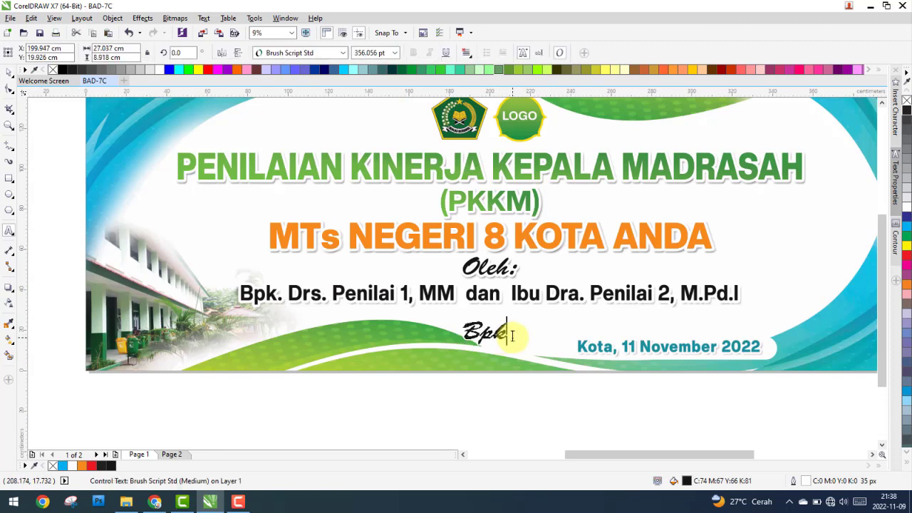
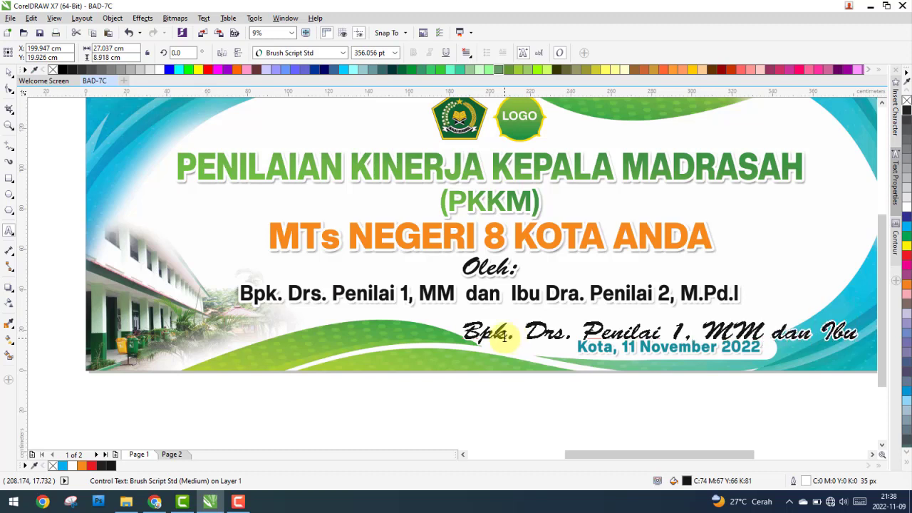
Type 'dra. Penilai 2, M.Pd.I' after 'Ibu' to finish the script name line.
text(dra.)
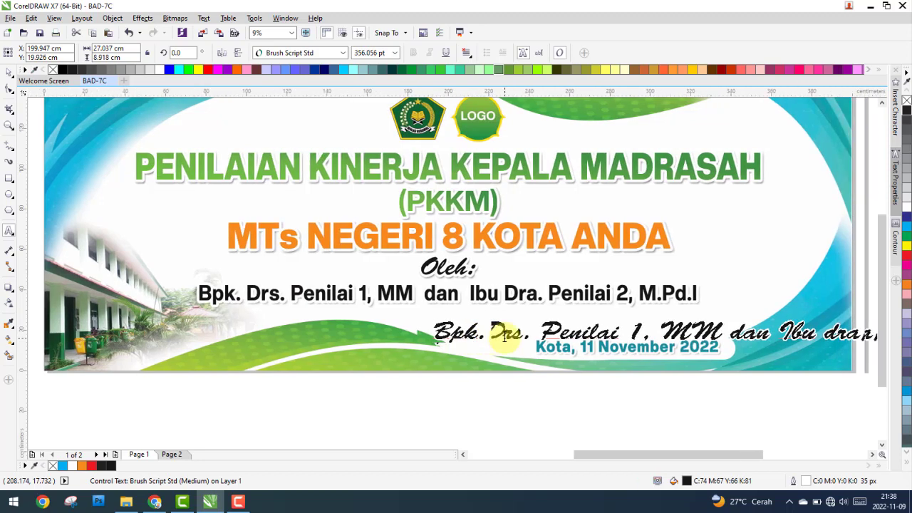
text( Pe)
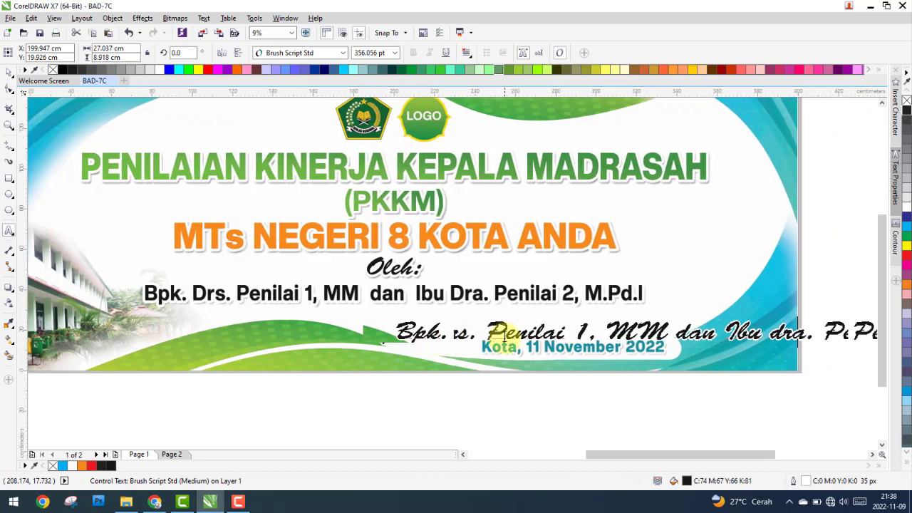
text(nilai 2,)
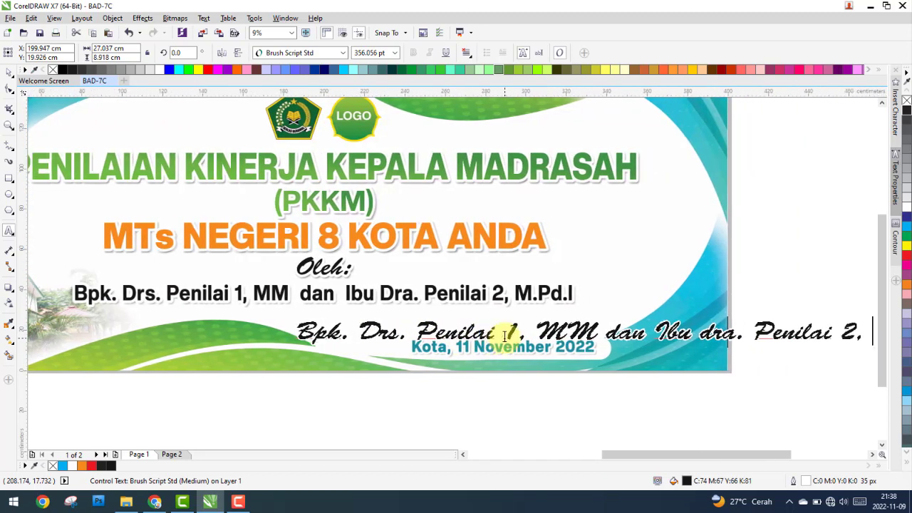
text( M.Pd)
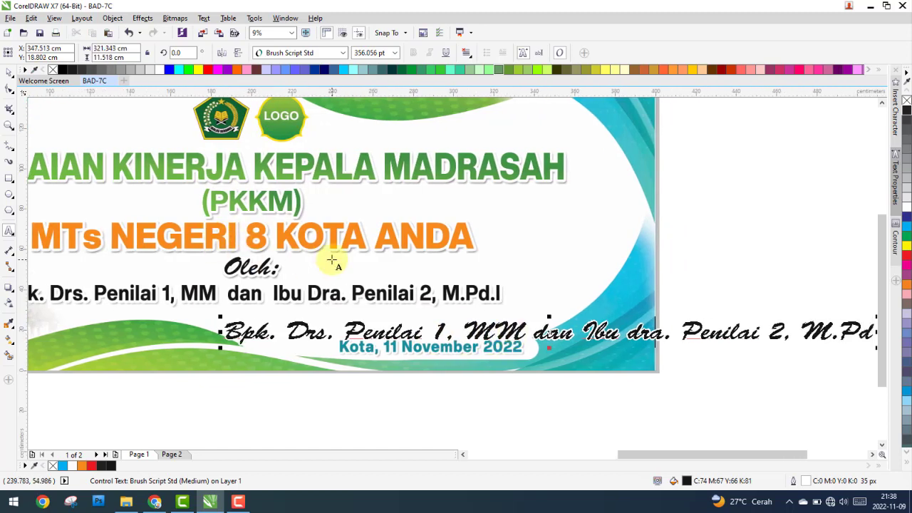
text(.I)
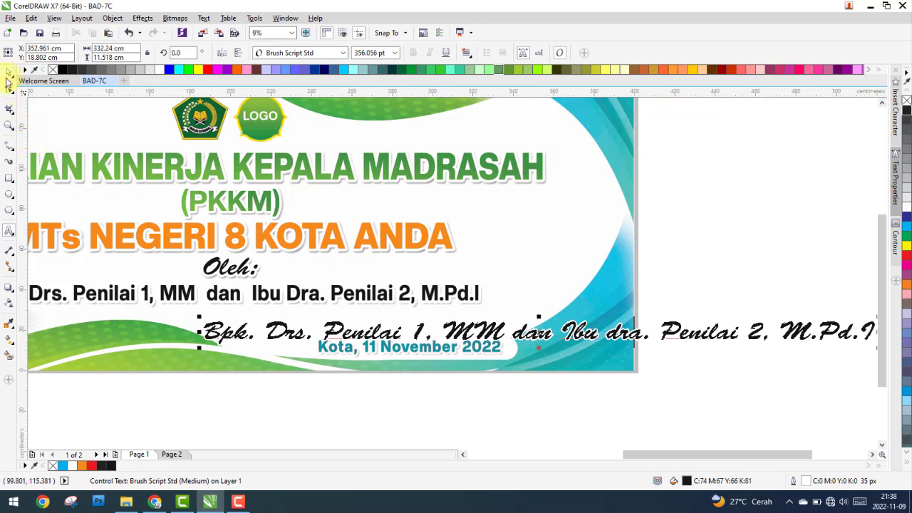
Set the name line's font to Creato Display ExtraBold and move it over the old line in the banner.
click(9, 73)
click(290, 52)
mouse_move(313, 95)
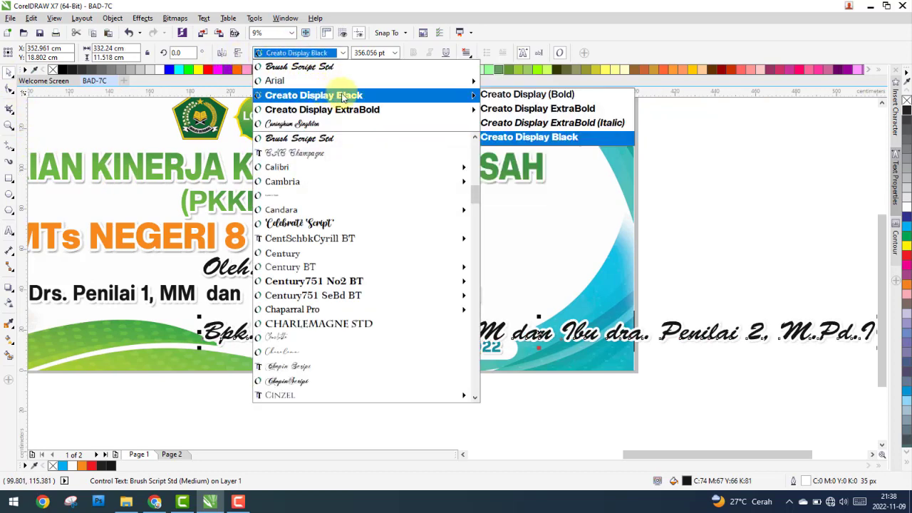
click(537, 109)
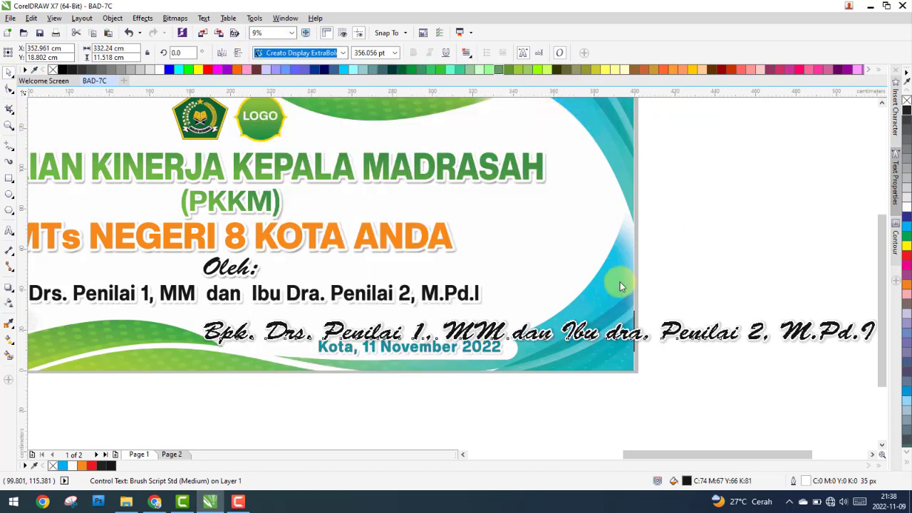
scroll(572, 324, down, 2)
drag(572, 324, 453, 307)
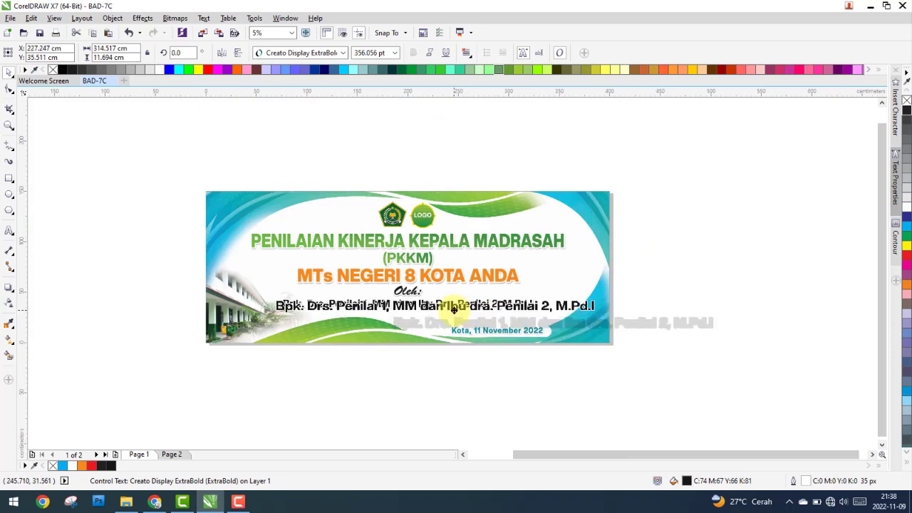
Colour the name line red and scale it down to fit the banner.
click(906, 255)
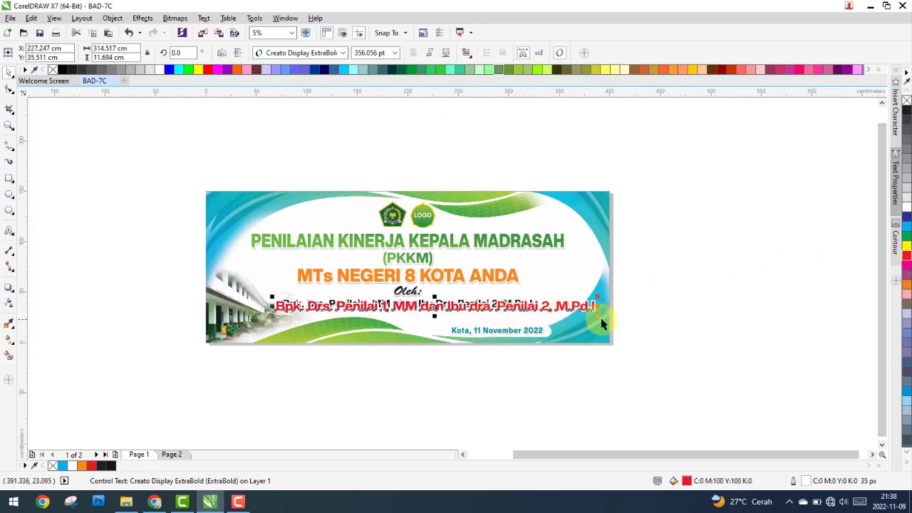
drag(599, 318, 591, 315)
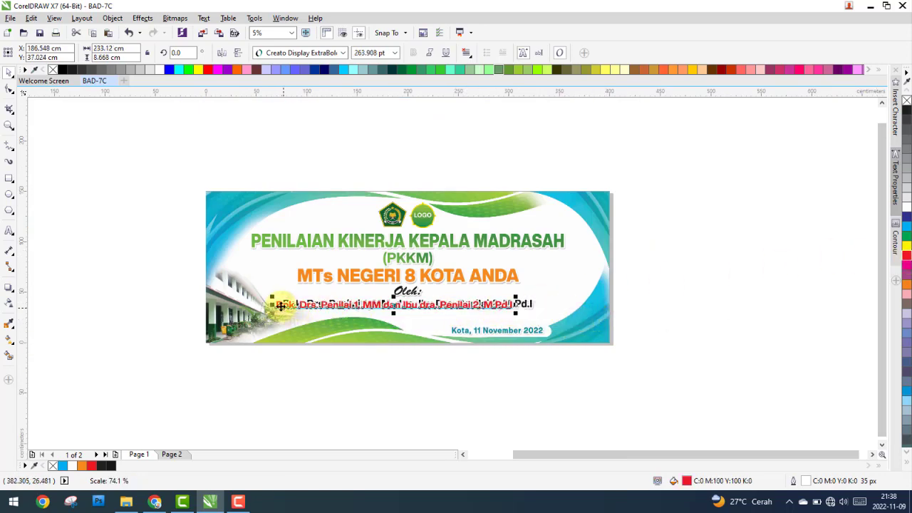
scroll(277, 302, up, 2)
scroll(284, 296, up, 2)
scroll(294, 282, up, 3)
scroll(295, 282, up, 1)
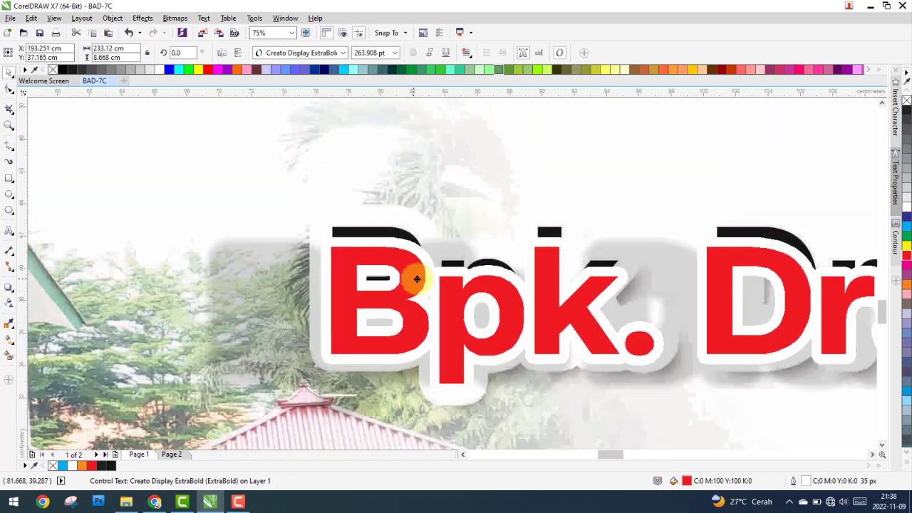
scroll(413, 271, up, 1)
scroll(372, 260, up, 1)
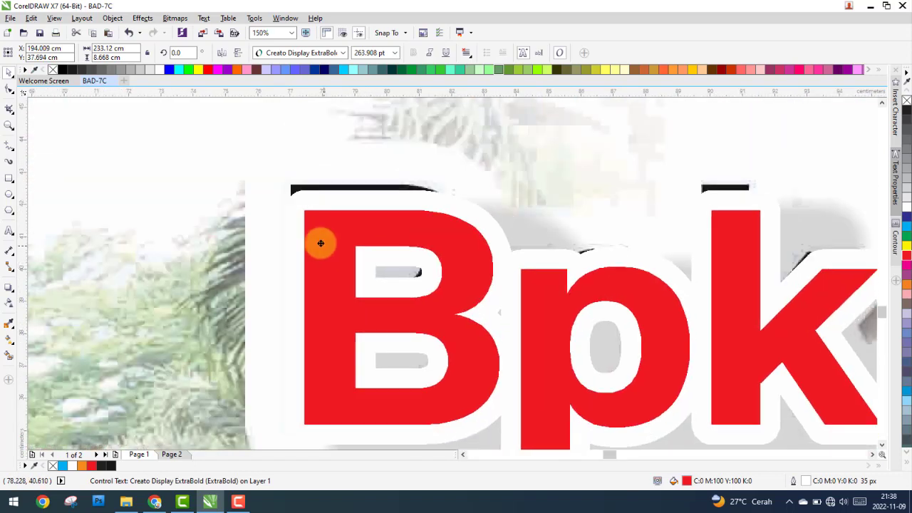
scroll(291, 244, down, 2)
scroll(290, 245, down, 2)
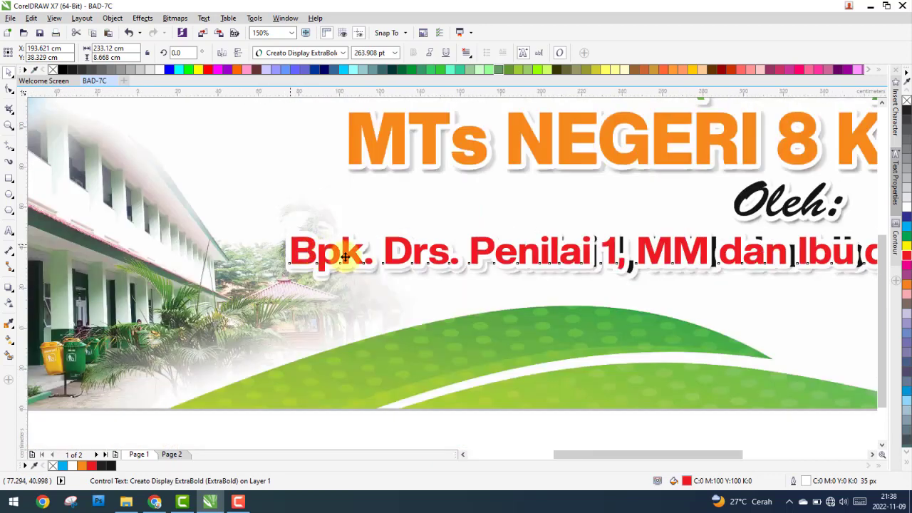
scroll(499, 249, down, 2)
scroll(505, 274, up, 3)
scroll(506, 275, up, 1)
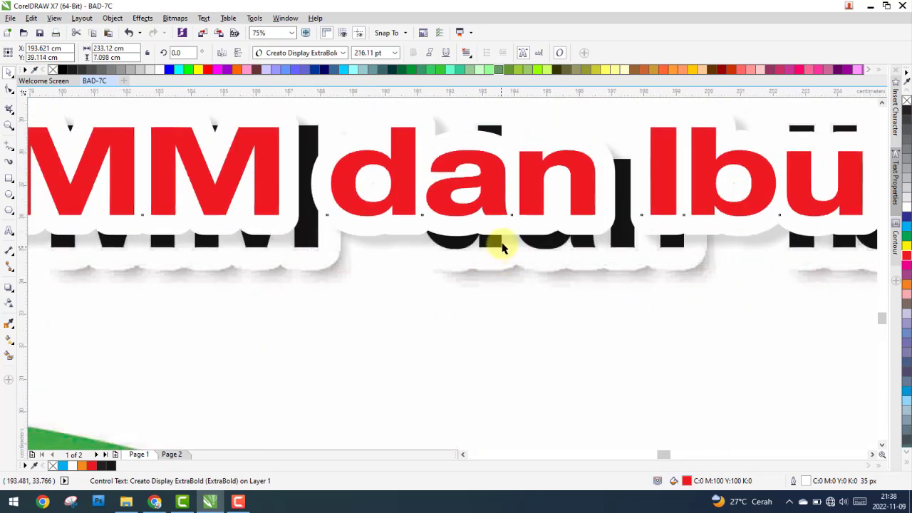
scroll(506, 235, up, 1)
Stretch the red name line taller and wider to match the original line's width.
drag(503, 235, 500, 305)
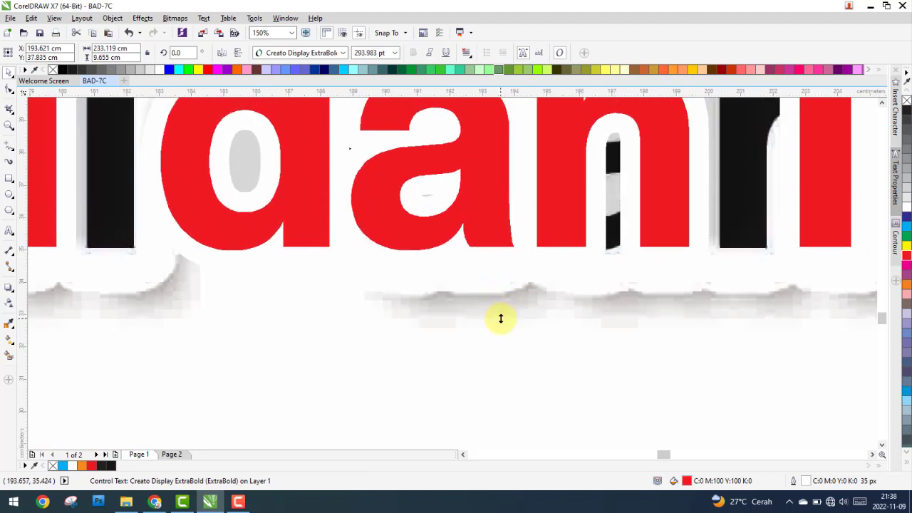
drag(501, 306, 500, 318)
scroll(385, 289, down, 1)
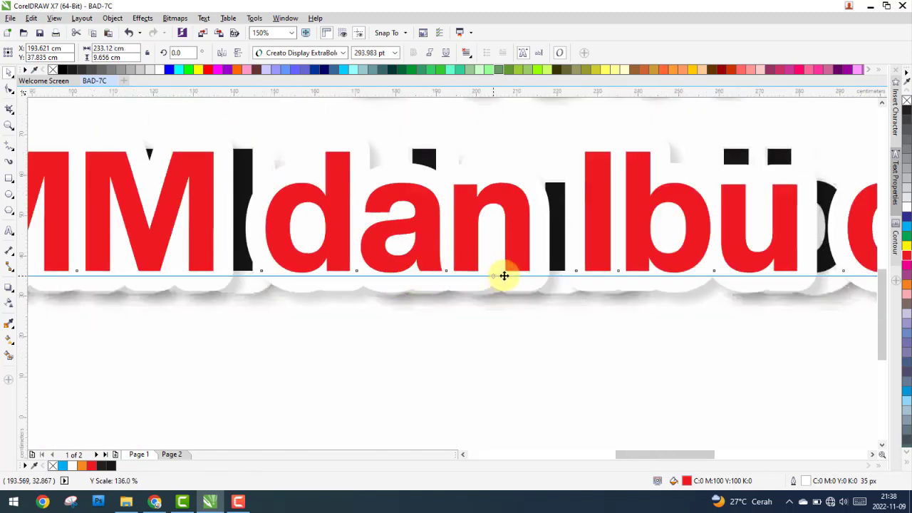
scroll(520, 275, down, 2)
scroll(584, 269, down, 1)
scroll(771, 271, up, 2)
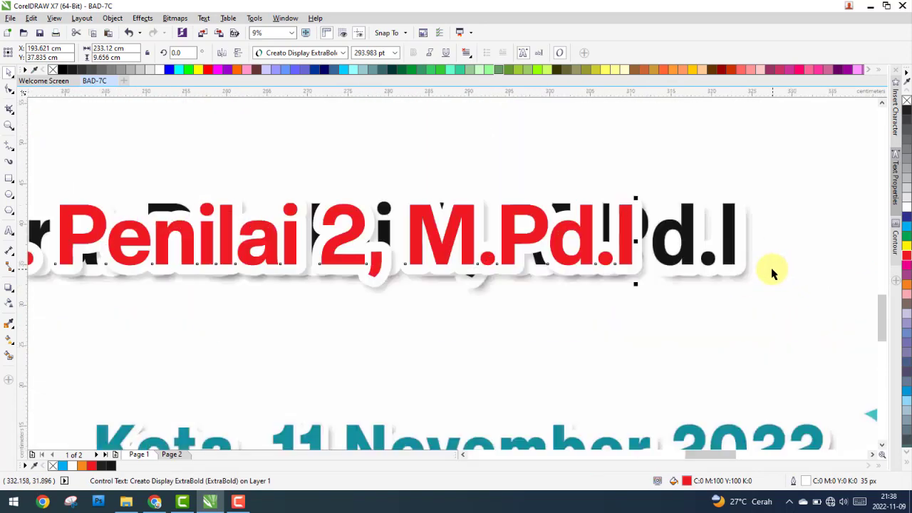
scroll(716, 243, up, 1)
mouse_move(502, 215)
mouse_down()
mouse_move(709, 205)
mouse_move(703, 213)
mouse_up()
scroll(498, 228, down, 3)
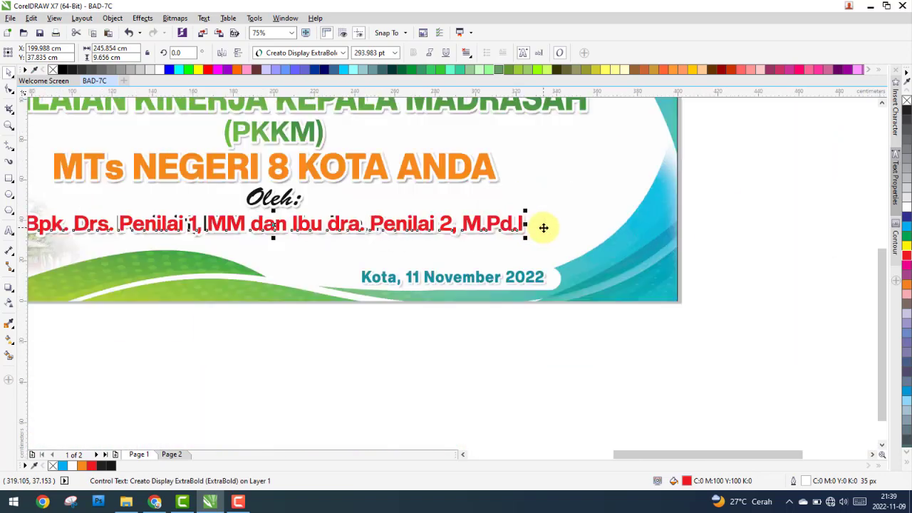
Deselect the name line and nudge the banner background image slightly.
click(572, 250)
click(773, 220)
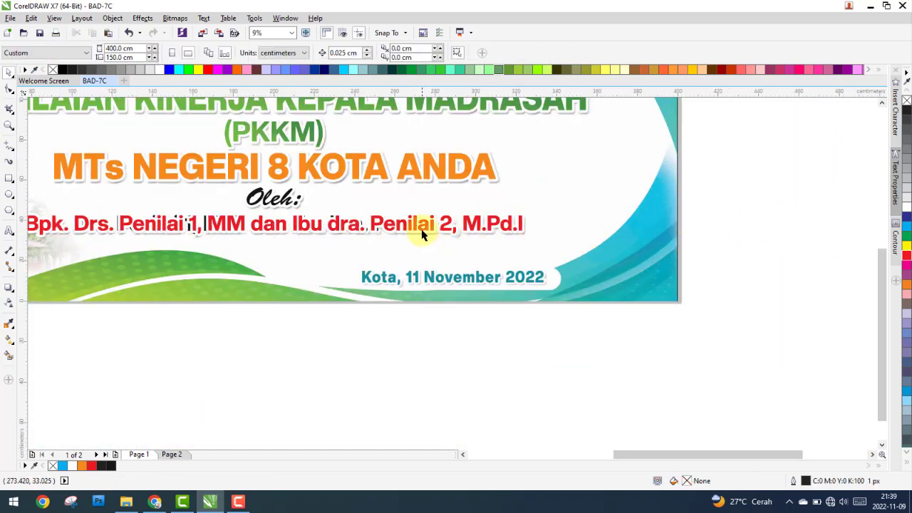
click(549, 243)
drag(556, 228, 534, 228)
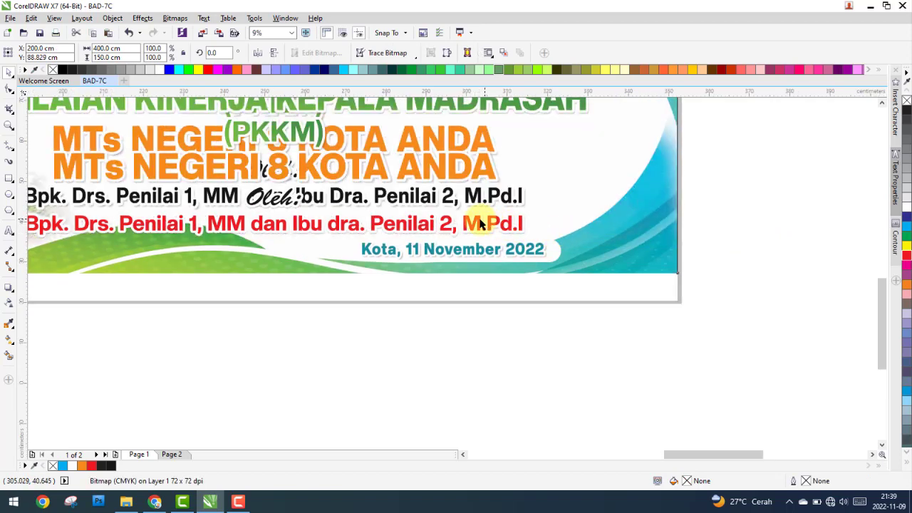
scroll(147, 206, up, 2)
scroll(147, 206, down, 1)
scroll(132, 209, up, 1)
scroll(101, 203, up, 1)
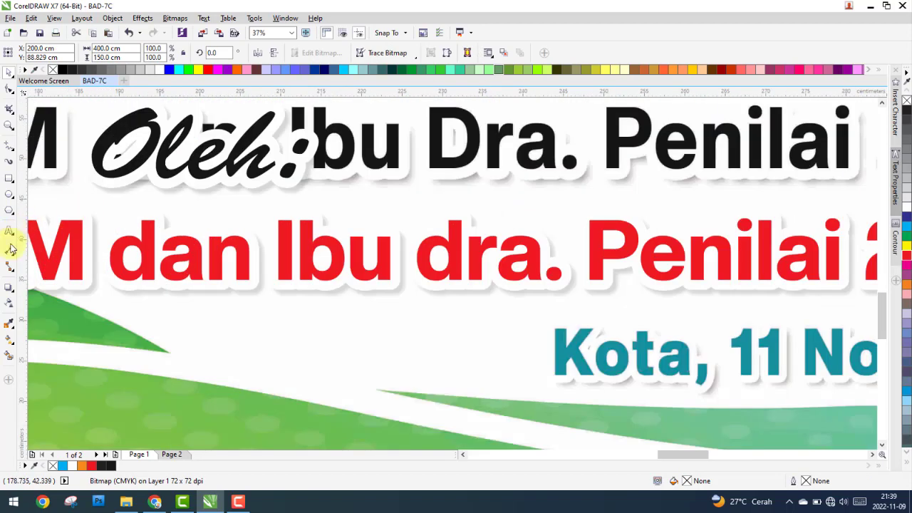
Sample black from the 'Oleh:' text with the Color Eyedropper and apply it to the name line.
click(9, 326)
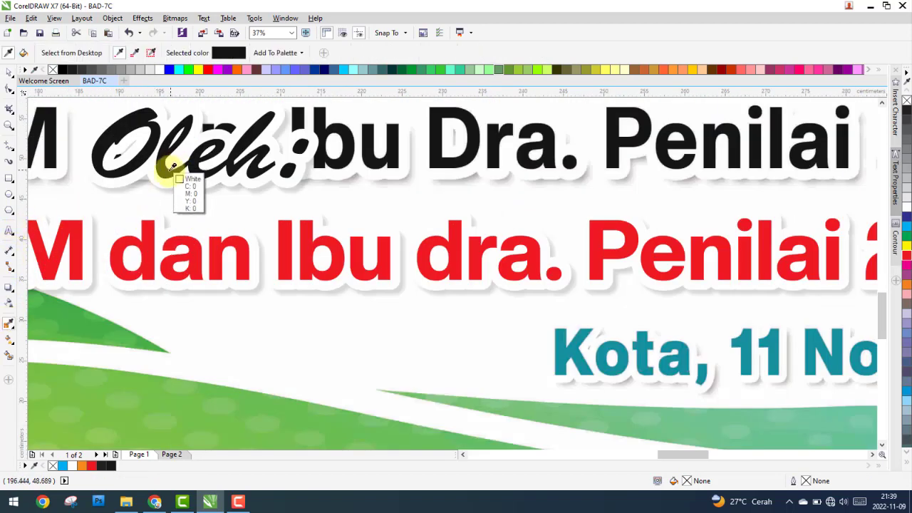
click(171, 167)
click(181, 240)
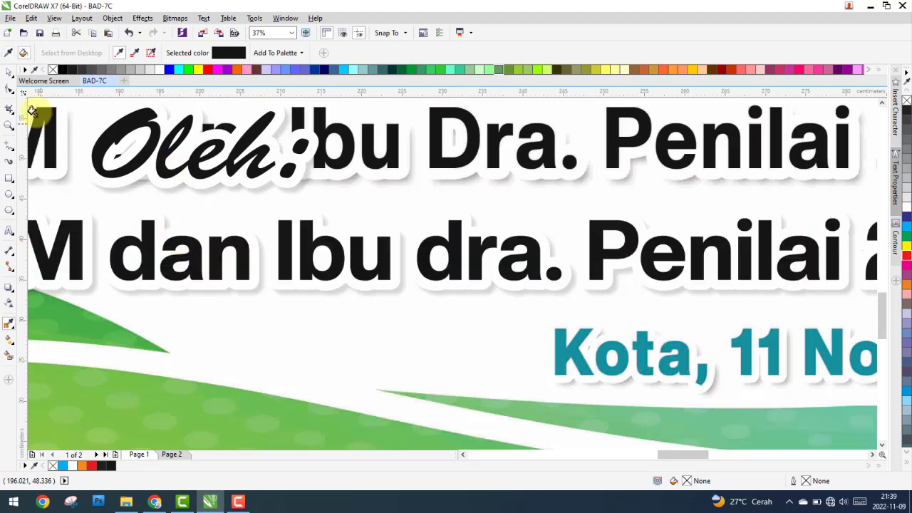
click(10, 74)
scroll(427, 249, down, 4)
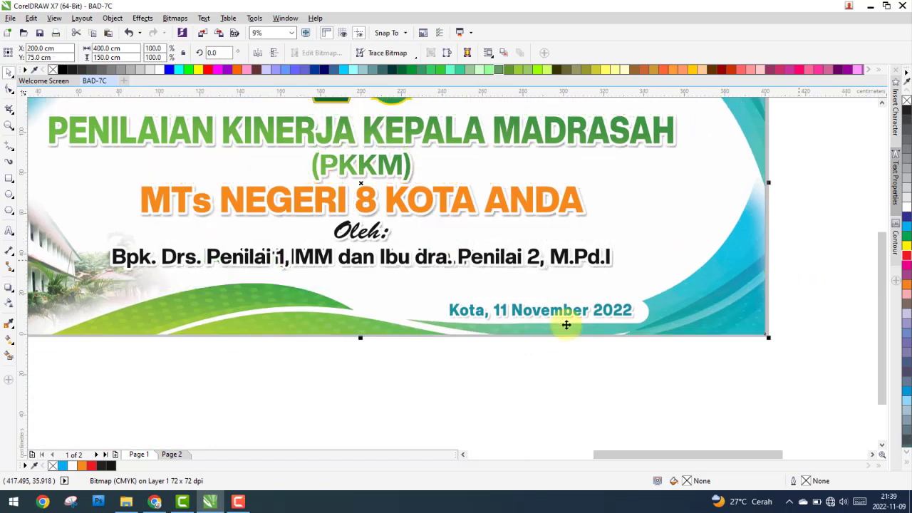
click(388, 390)
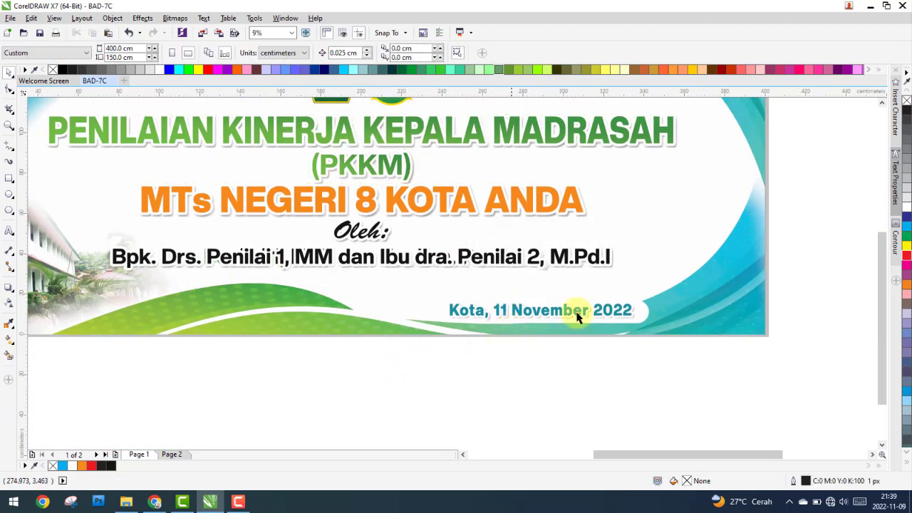
Move the old name line below the banner and start retyping it as 'Kota, 11 November 2022'.
mouse_move(807, 271)
mouse_down()
mouse_move(360, 277)
mouse_move(90, 238)
mouse_up()
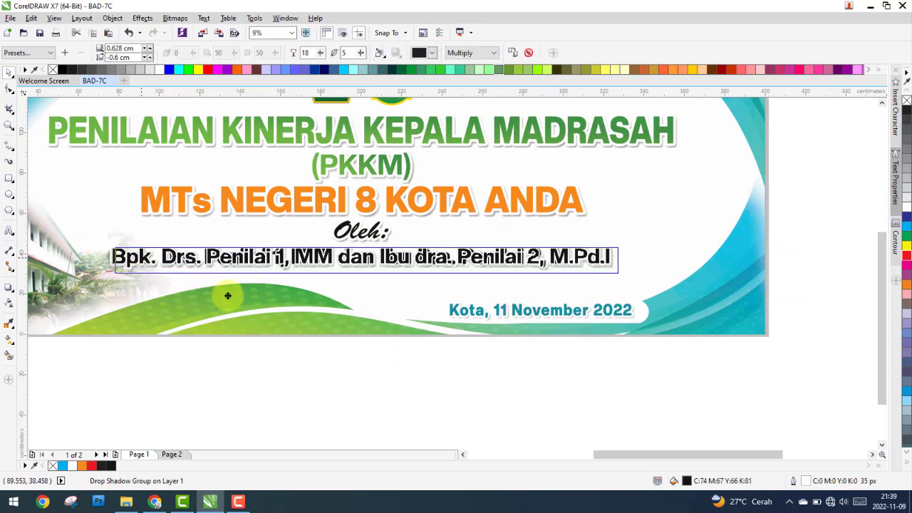
drag(142, 257, 350, 366)
double_click(349, 366)
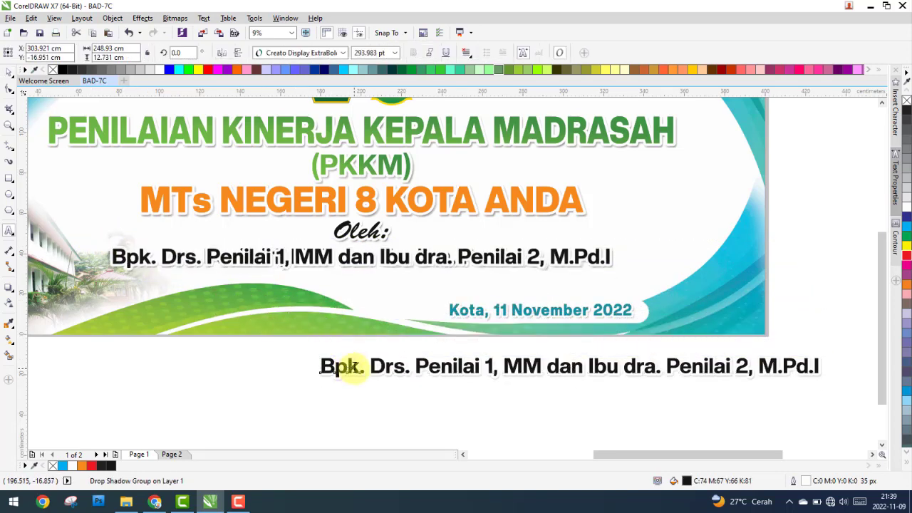
key(ctrl+a)
text(K)
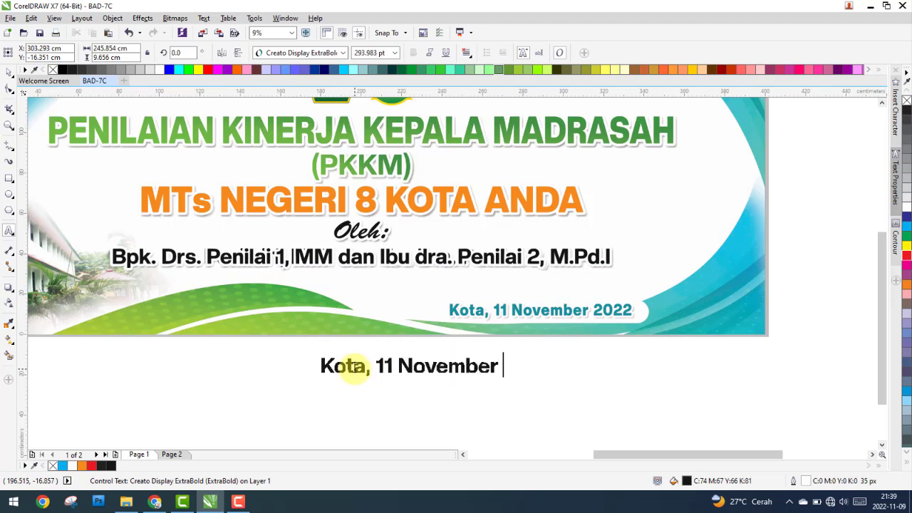
text(2022)
Enlarge the date text to about 230.7 pt and give it a 25 px outline.
click(9, 72)
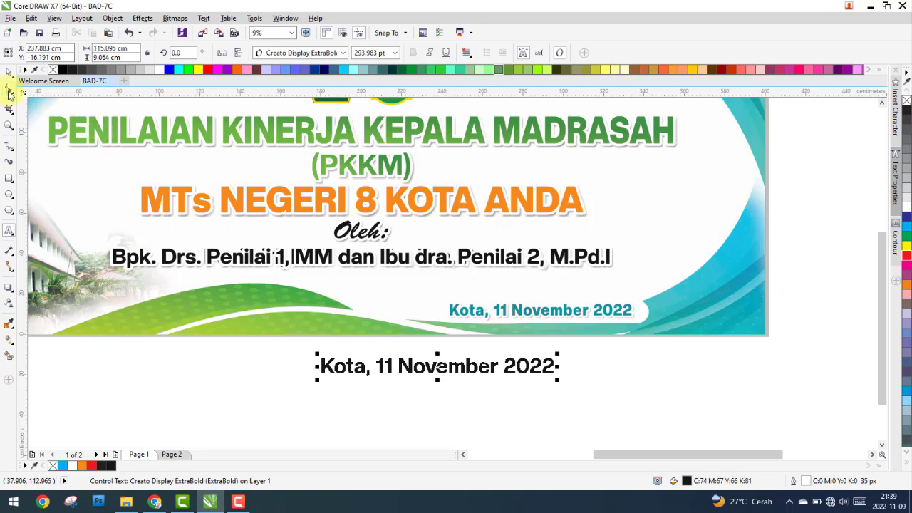
mouse_move(558, 354)
mouse_down()
mouse_move(433, 375)
mouse_move(562, 320)
mouse_up()
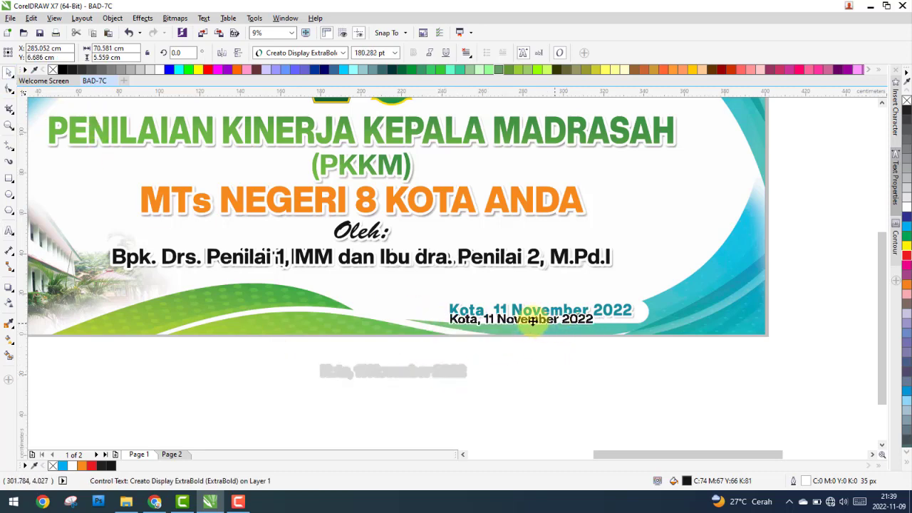
scroll(630, 326, up, 4)
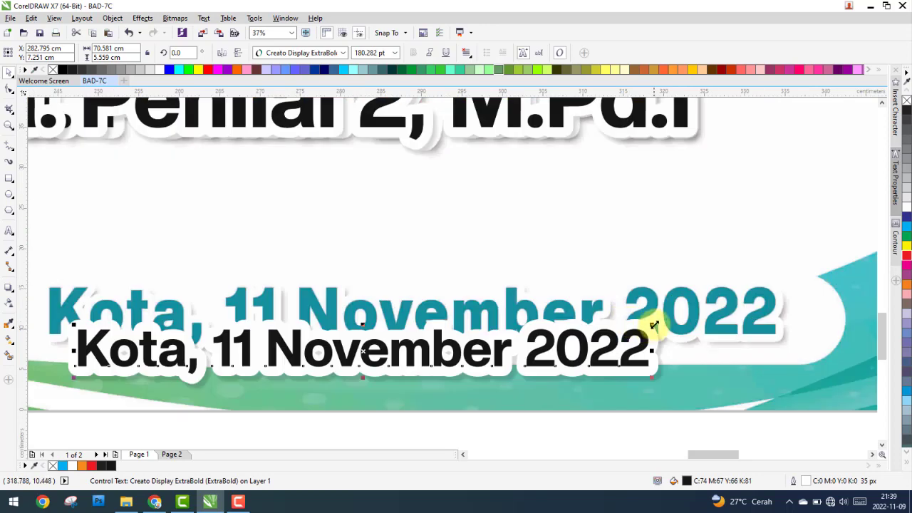
drag(653, 324, 792, 262)
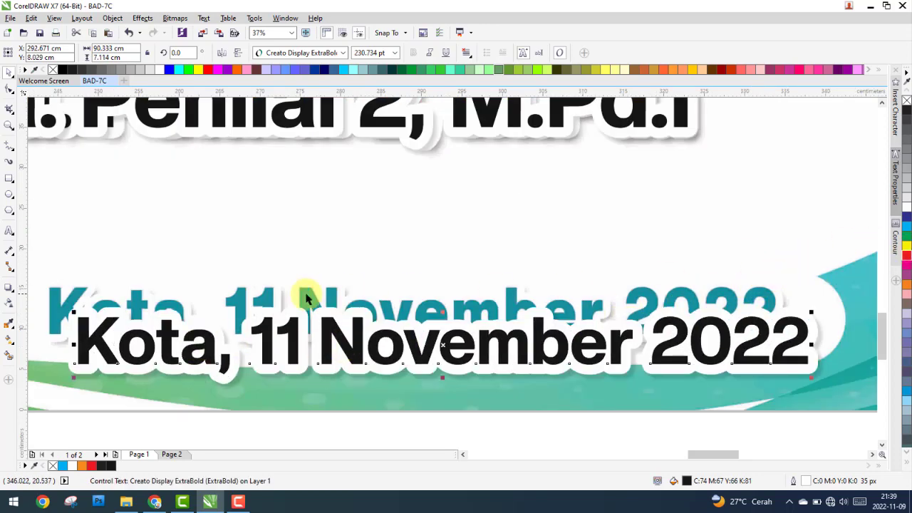
scroll(43, 306, up, 2)
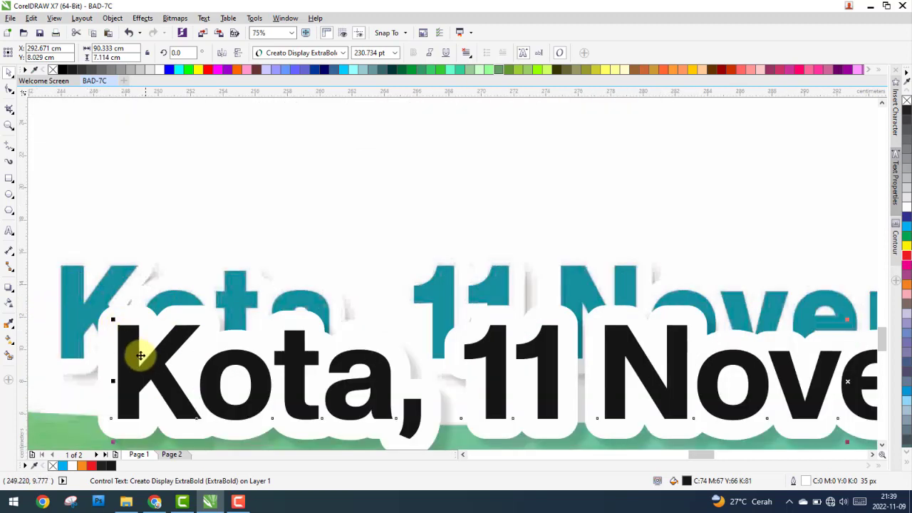
double_click(808, 482)
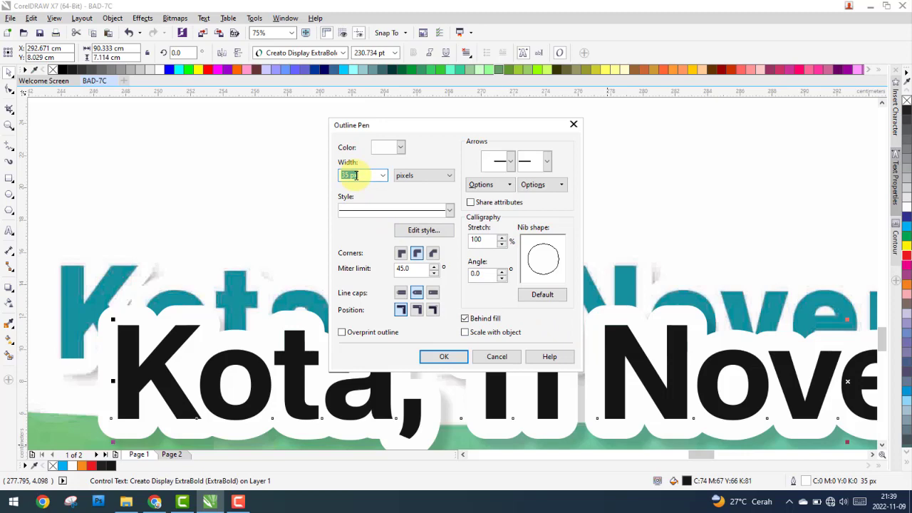
key(Return)
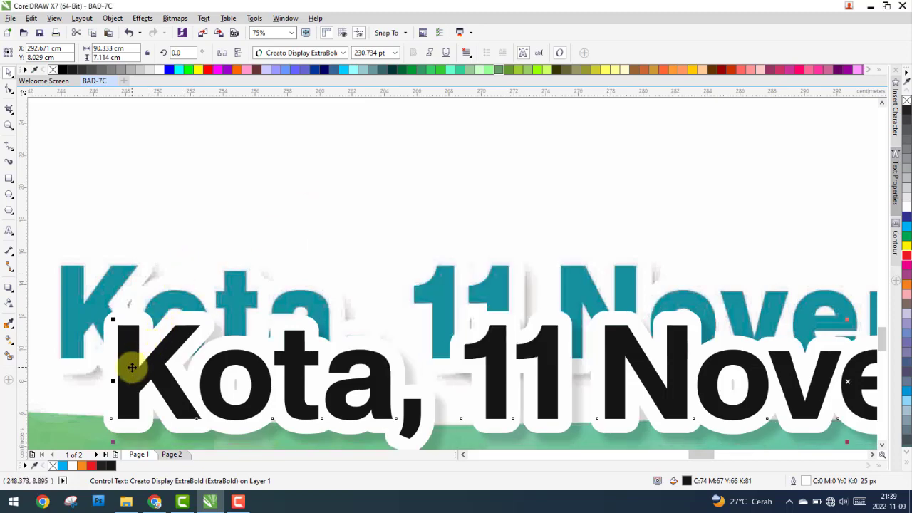
Move the date text up into the banner and adjust its width to about 90 cm.
drag(126, 346, 105, 304)
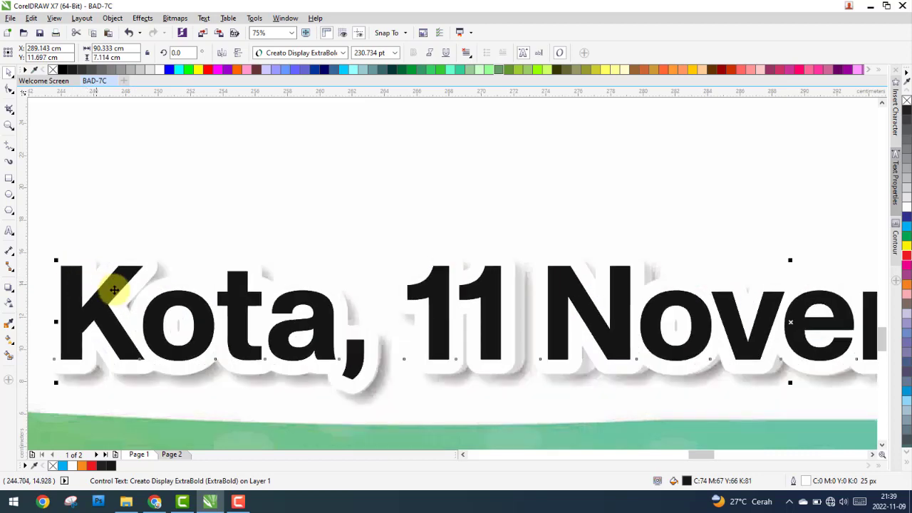
scroll(362, 291, down, 2)
scroll(574, 301, down, 2)
scroll(542, 301, up, 3)
scroll(474, 284, up, 2)
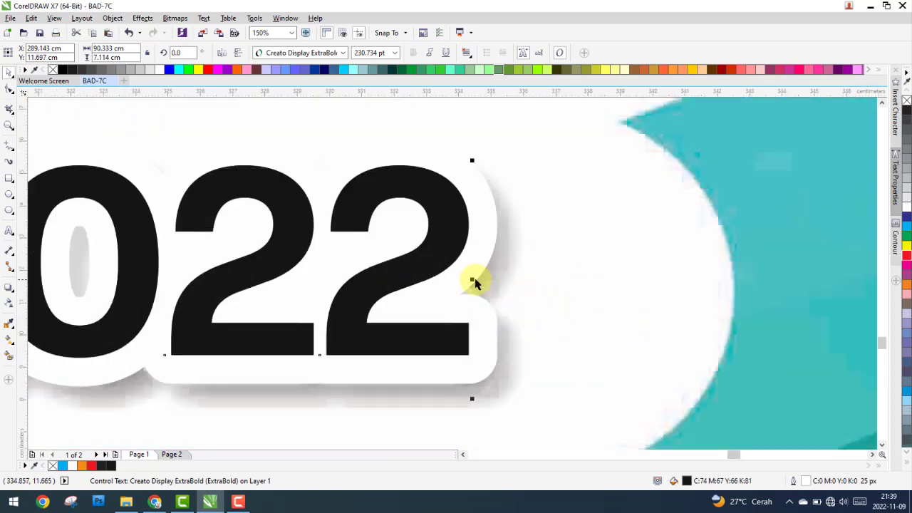
drag(475, 283, 414, 279)
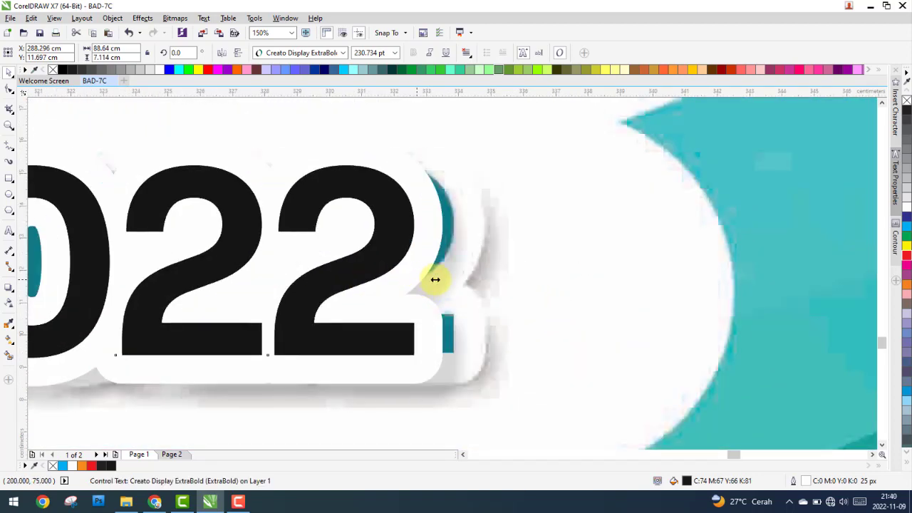
drag(435, 279, 461, 279)
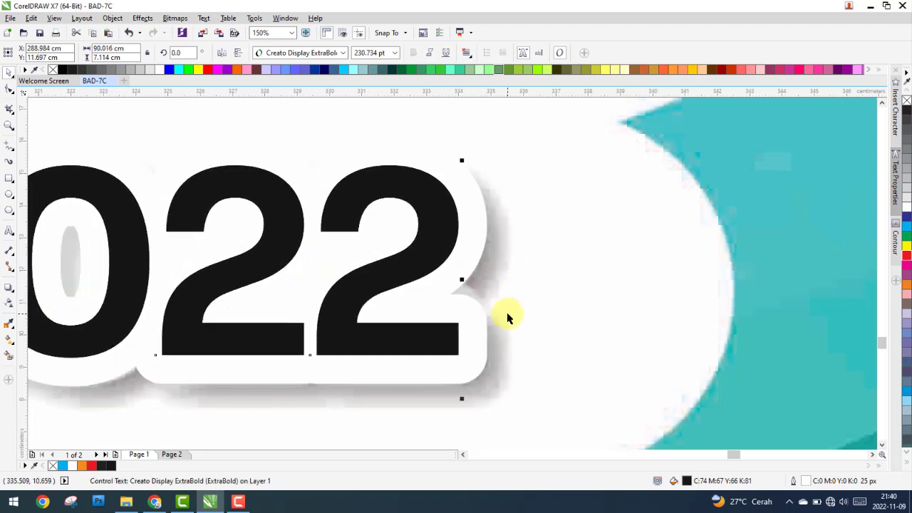
scroll(578, 291, down, 3)
Offset the background image so its teal date sits just below the new date text.
click(648, 313)
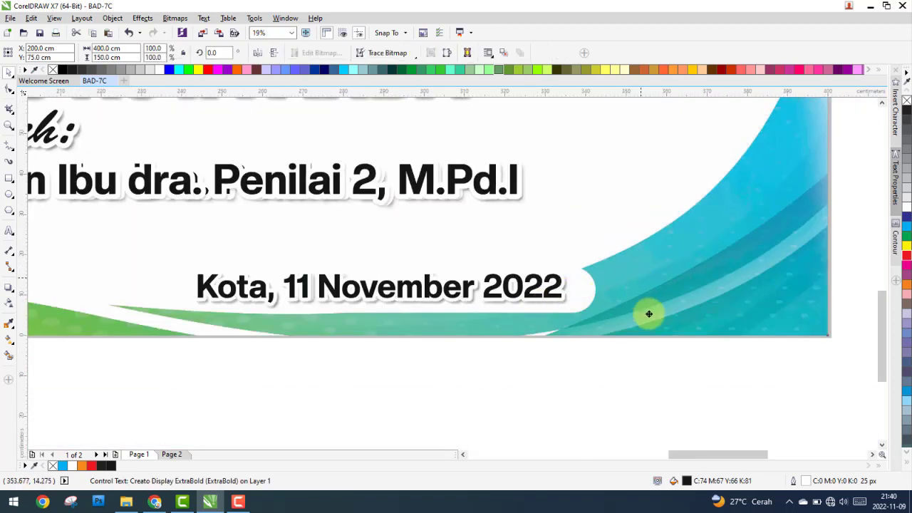
drag(648, 313, 649, 319)
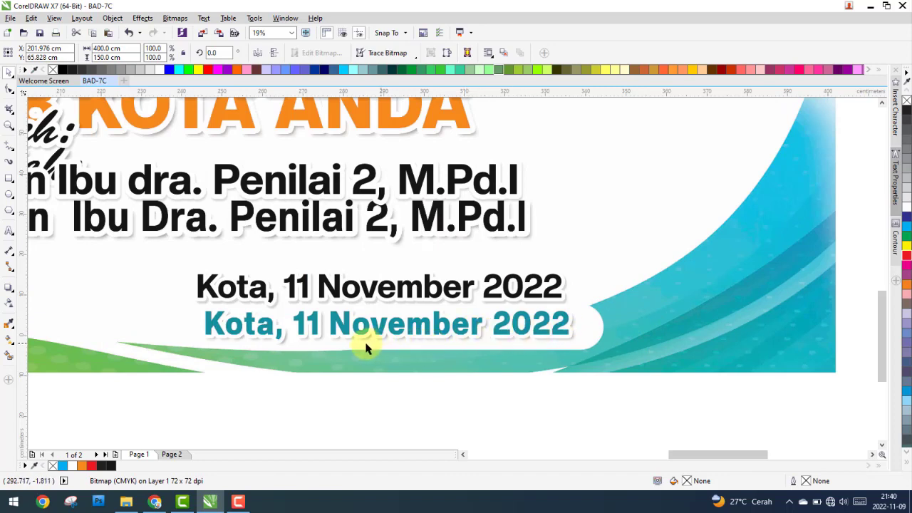
key(ctrl+z)
drag(565, 285, 554, 305)
Recolour the date text with the teal sampled from the background's original date.
scroll(553, 305, up, 2)
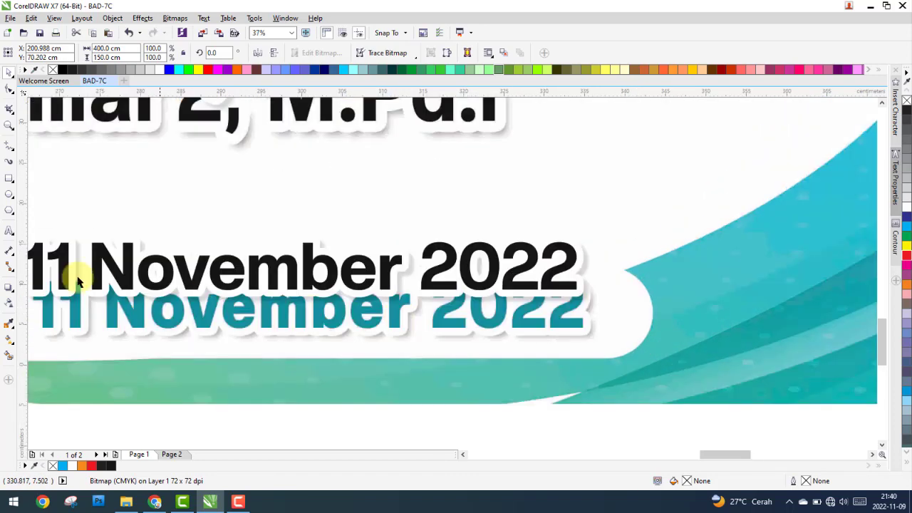
click(142, 298)
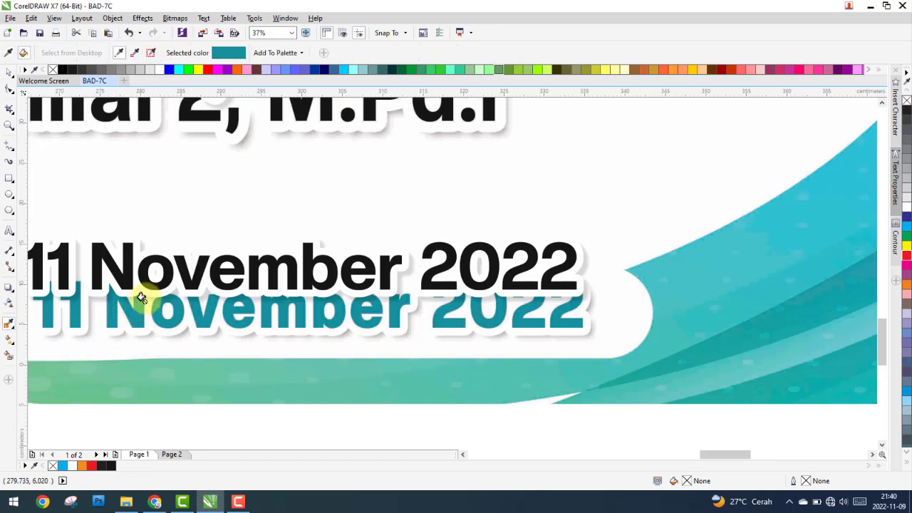
click(143, 283)
click(9, 72)
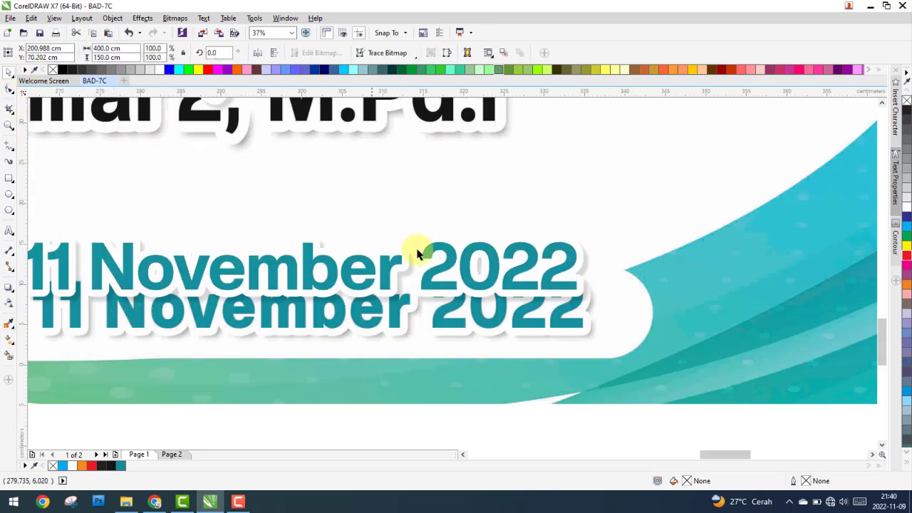
Draw a rectangle of about 112.3 × 13.3 cm around the date text.
scroll(417, 248, down, 2)
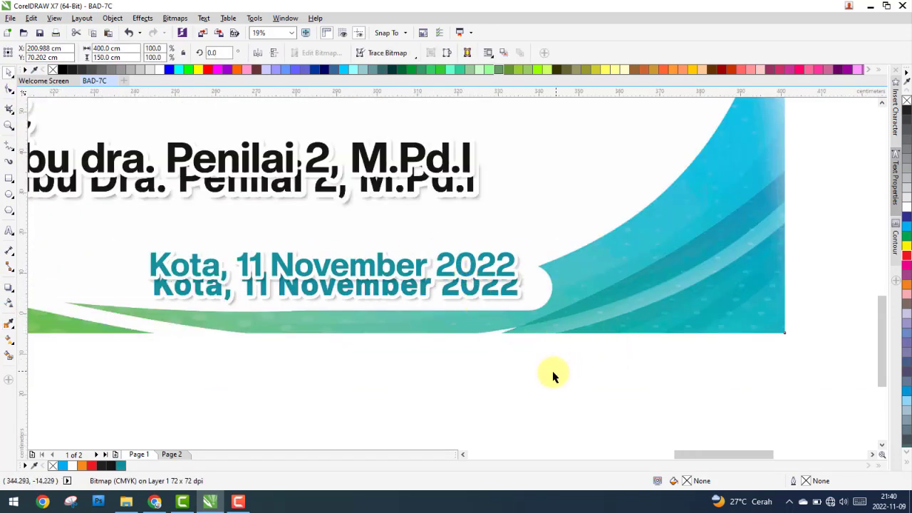
key(Escape)
click(9, 178)
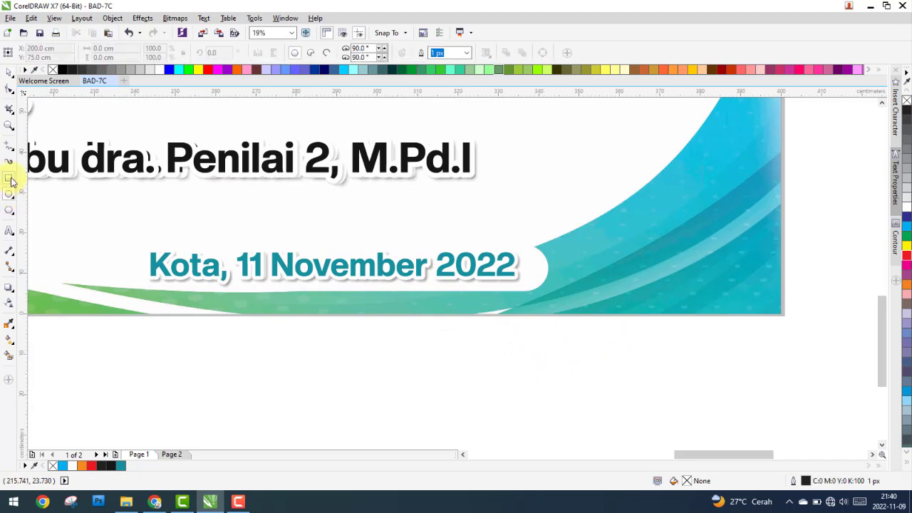
drag(94, 237, 546, 291)
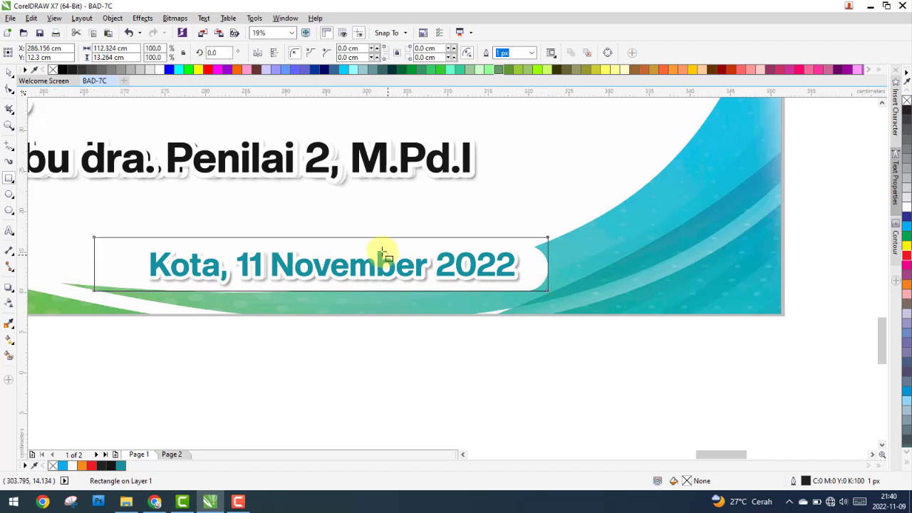
Lower the rectangle's top edge, set its left corner radii to 0, and start it just after 'Kota,'.
scroll(383, 253, up, 2)
drag(253, 217, 254, 238)
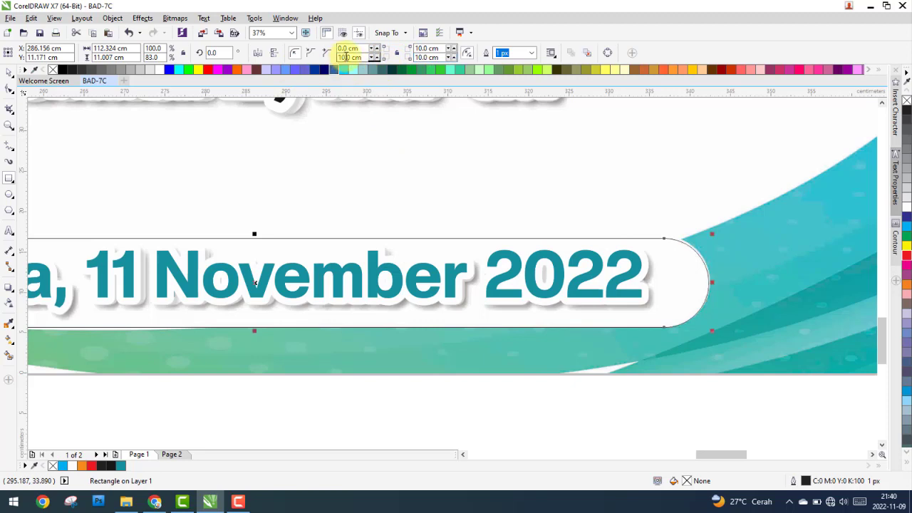
text(0)
key(Return)
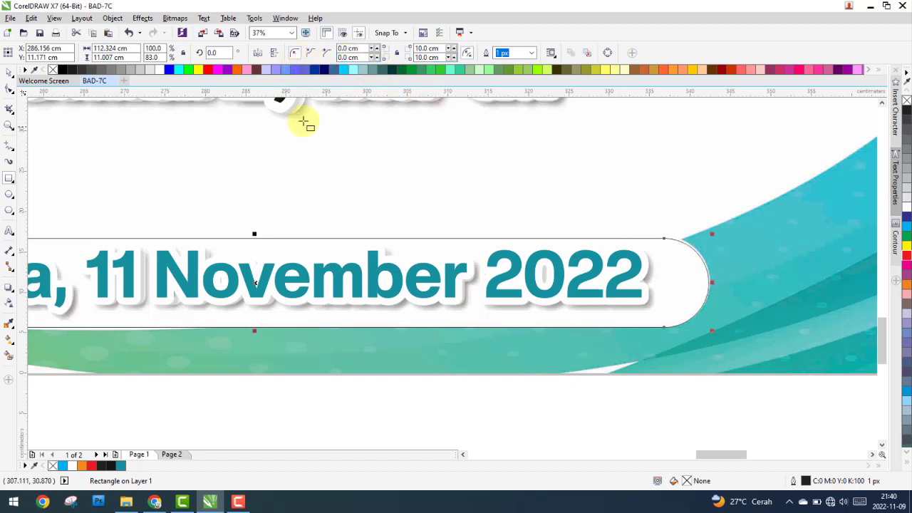
scroll(308, 157, down, 2)
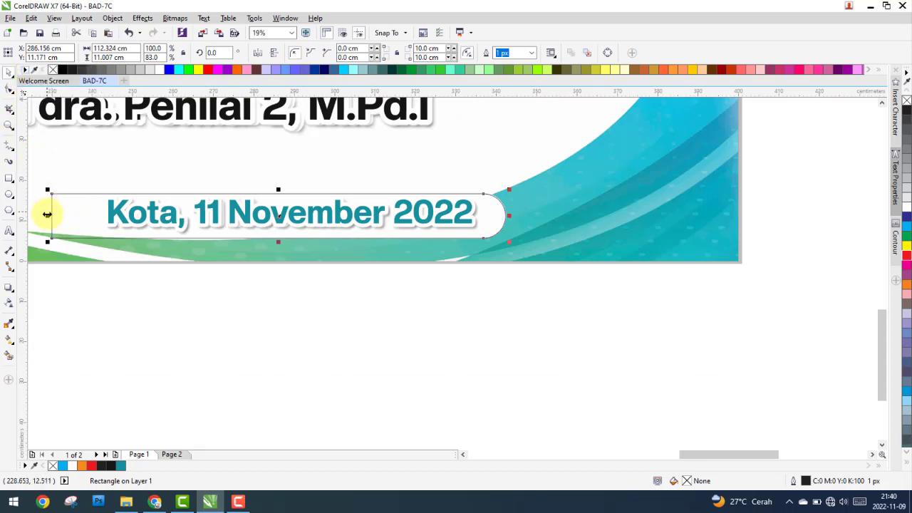
drag(47, 215, 230, 206)
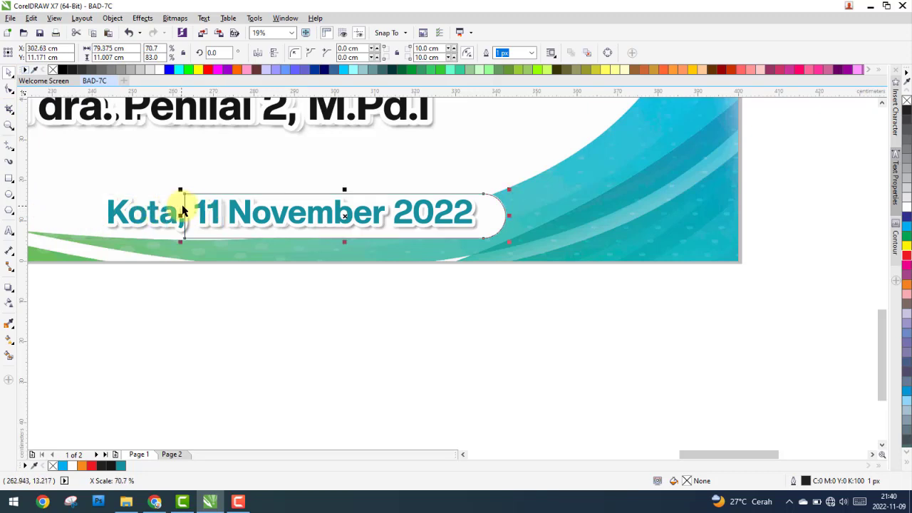
click(274, 322)
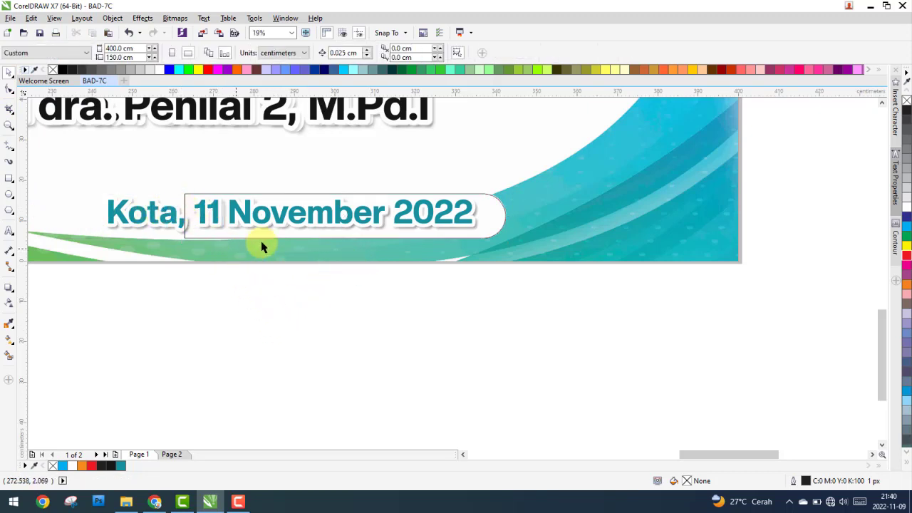
Raise the rectangle's top edge slightly, fill it white and remove its outline.
click(491, 208)
scroll(492, 208, up, 3)
scroll(526, 207, up, 2)
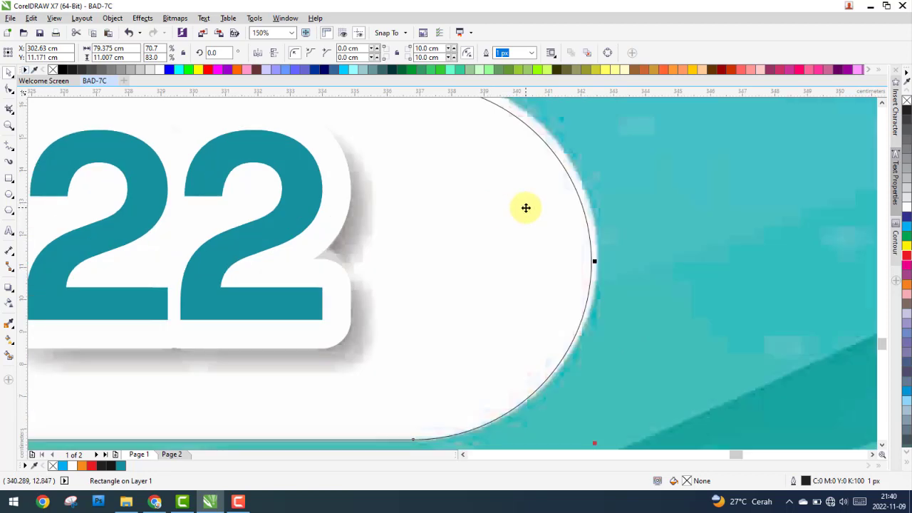
scroll(519, 202, down, 4)
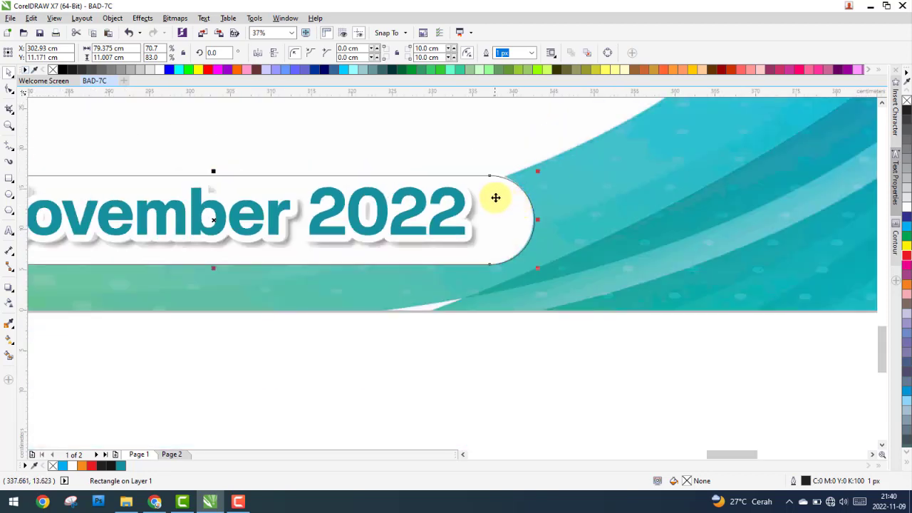
scroll(495, 198, up, 2)
scroll(136, 178, down, 2)
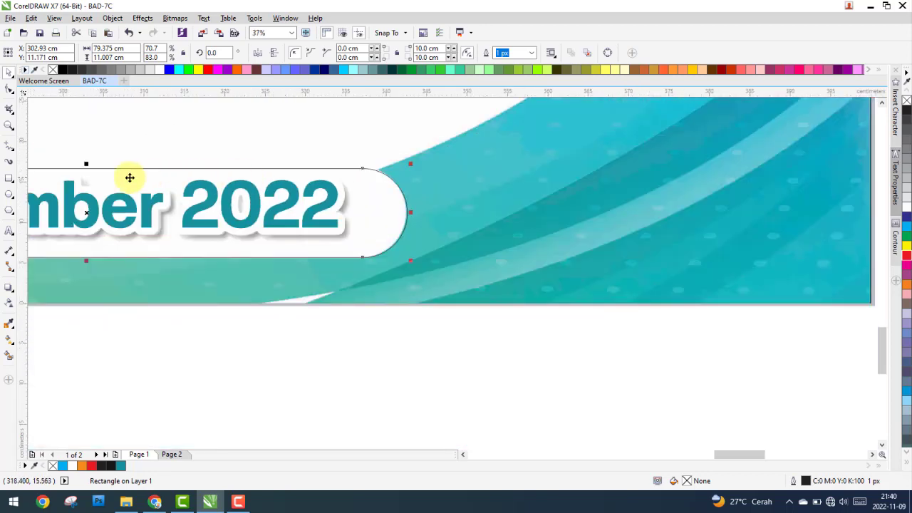
scroll(91, 163, up, 4)
drag(91, 145, 94, 138)
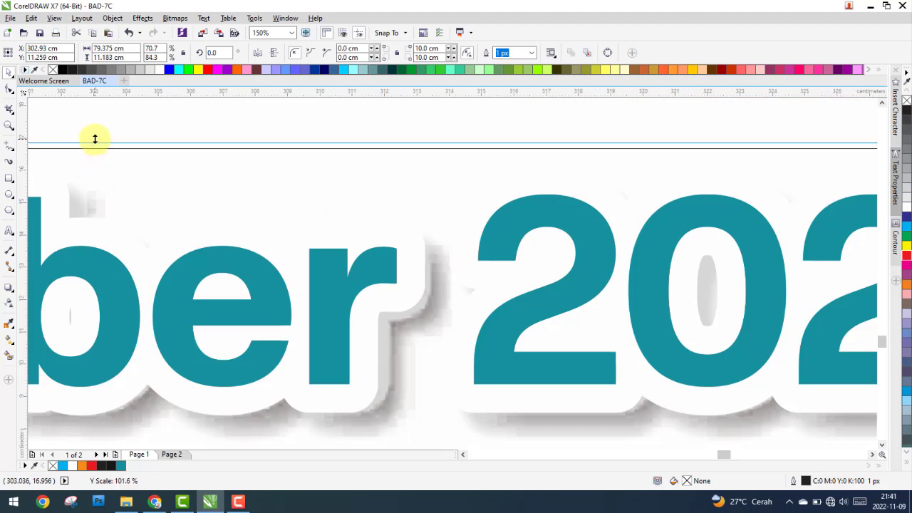
scroll(178, 158, down, 2)
scroll(507, 204, down, 2)
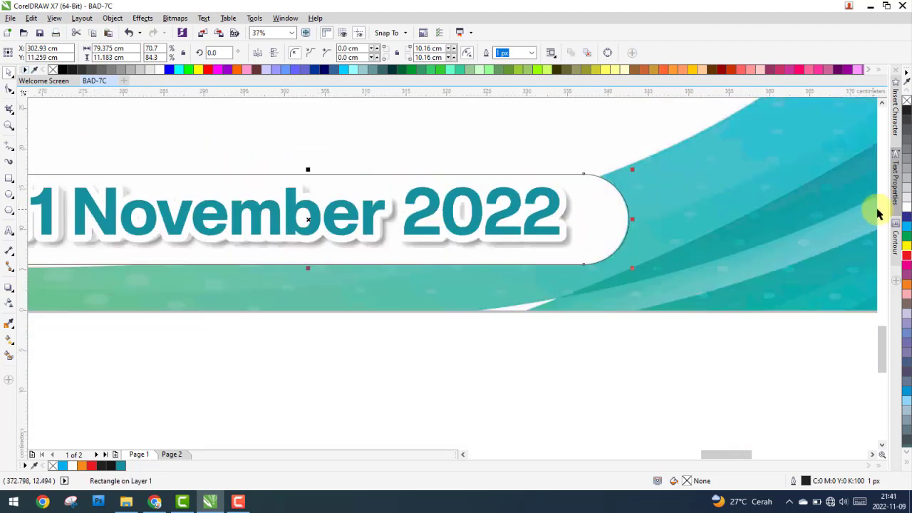
click(908, 211)
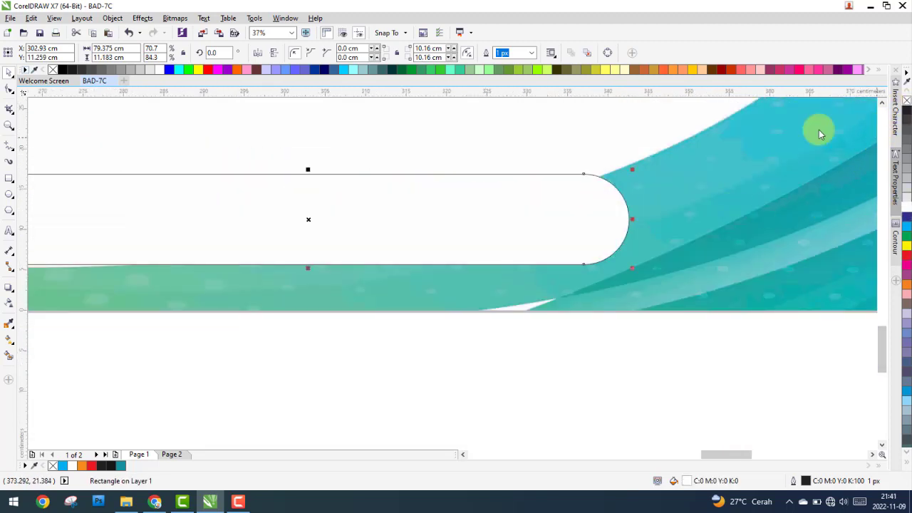
right_click(906, 100)
scroll(581, 272, down, 1)
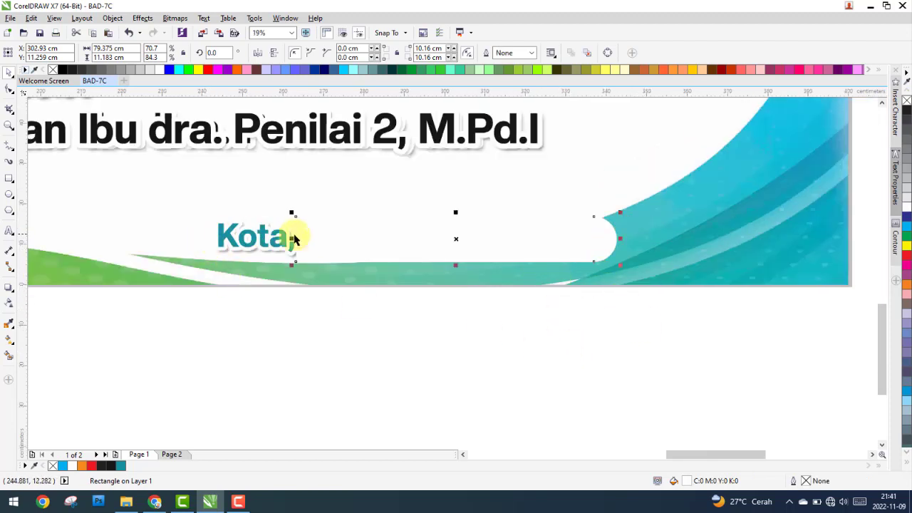
Send the white rectangle behind the 'Kota, 11 November 2022' date text.
right_click(298, 238)
mouse_move(331, 362)
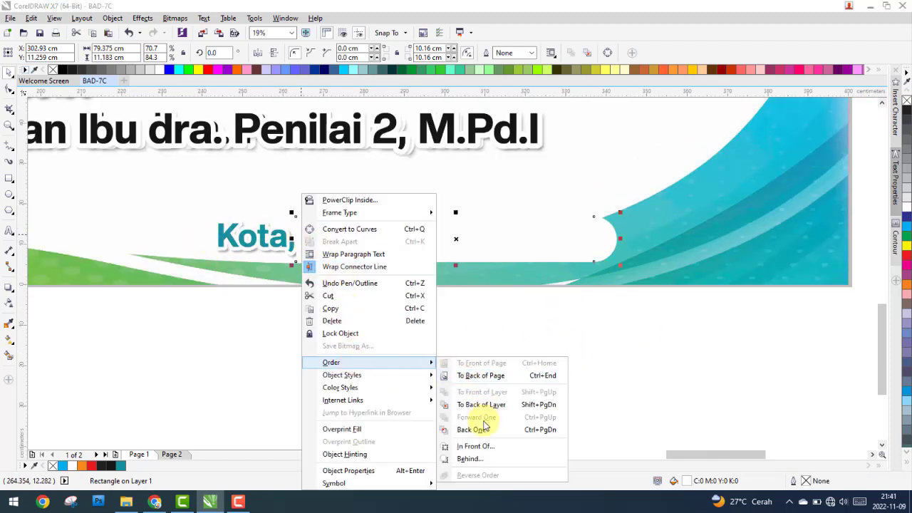
click(469, 458)
click(277, 240)
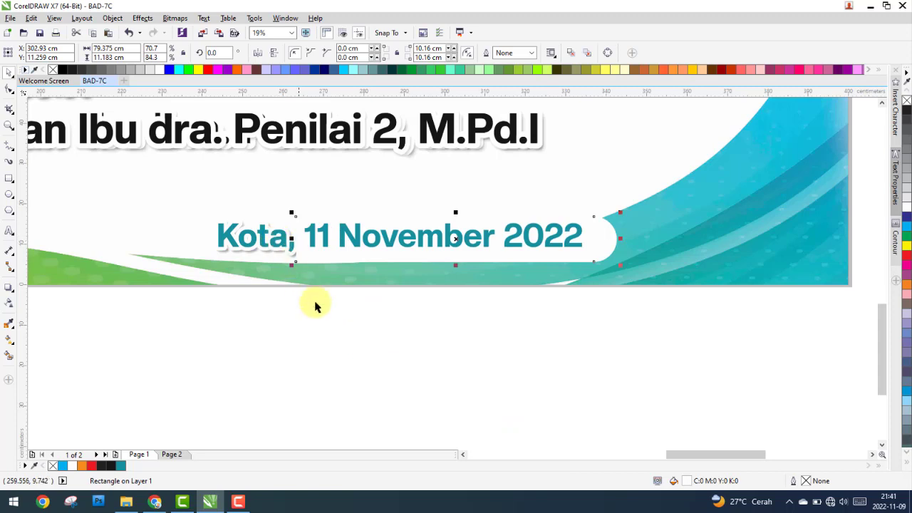
click(326, 354)
scroll(302, 257, up, 2)
scroll(307, 262, up, 2)
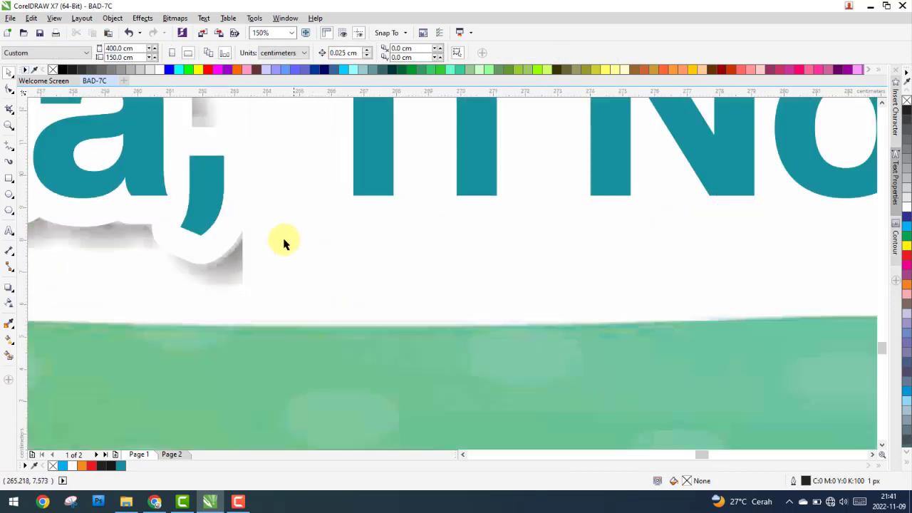
scroll(259, 245, down, 2)
click(268, 250)
right_click(269, 250)
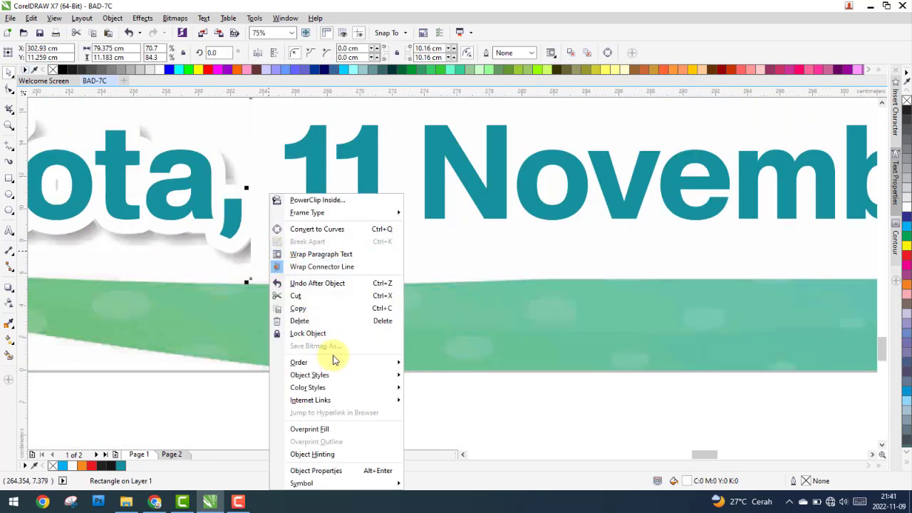
mouse_move(299, 362)
click(437, 446)
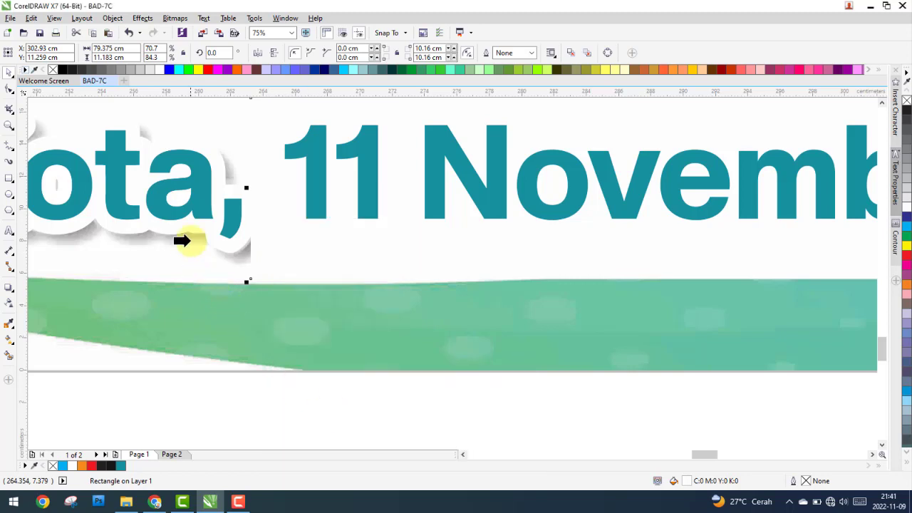
click(220, 240)
scroll(279, 259, down, 4)
Copy all of Page 1's banner text objects, including the names and date lines.
click(285, 306)
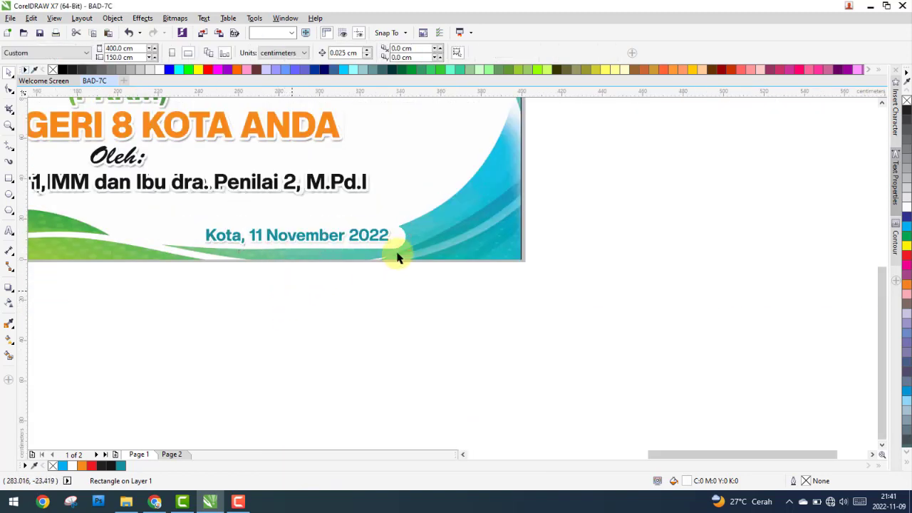
mouse_move(462, 244)
mouse_down()
mouse_move(491, 272)
mouse_move(437, 275)
mouse_up()
click(434, 271)
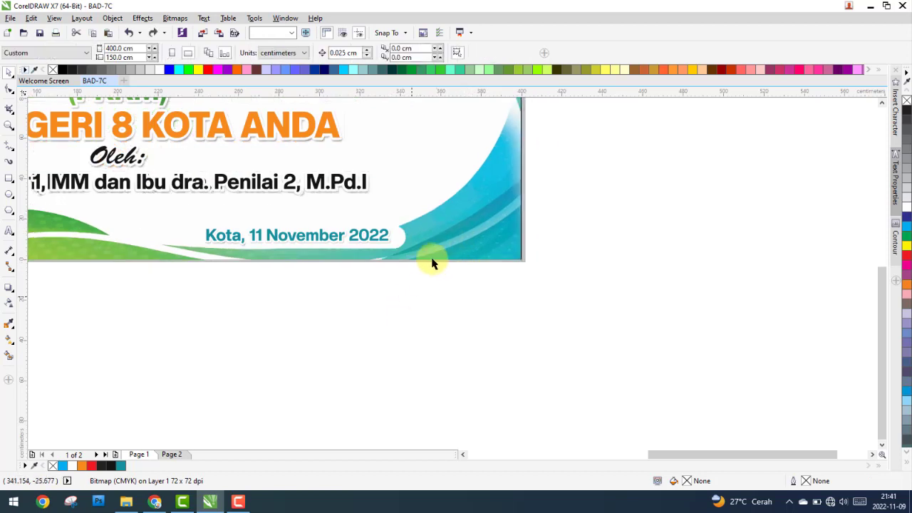
scroll(427, 271, down, 2)
scroll(427, 271, down, 2)
drag(206, 155, 448, 345)
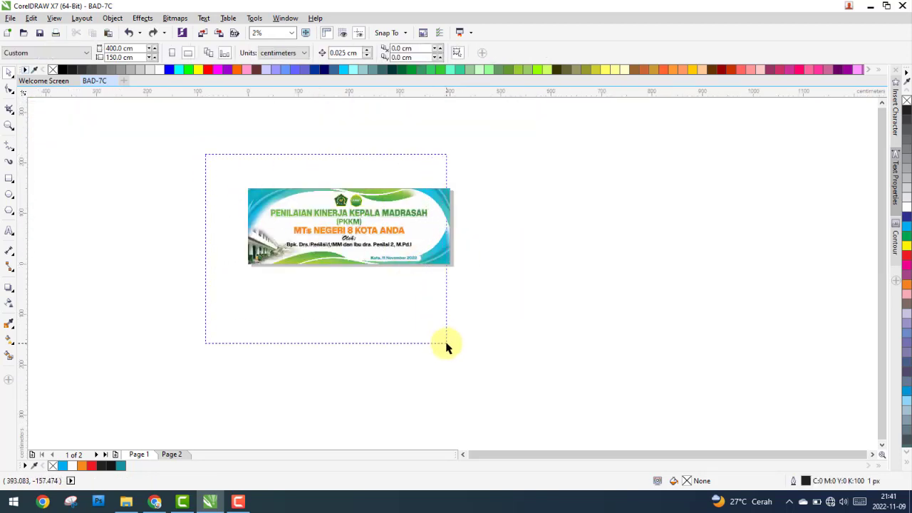
scroll(349, 210, up, 2)
right_click(347, 214)
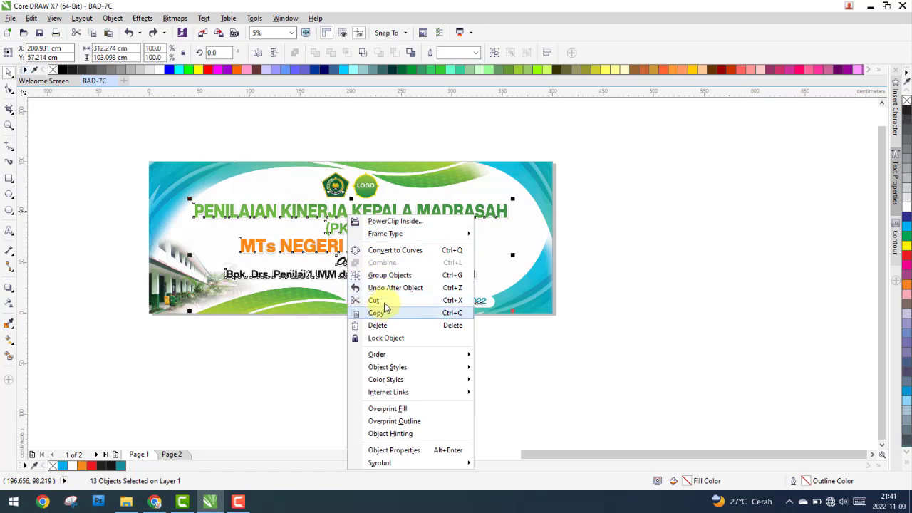
click(384, 299)
click(175, 430)
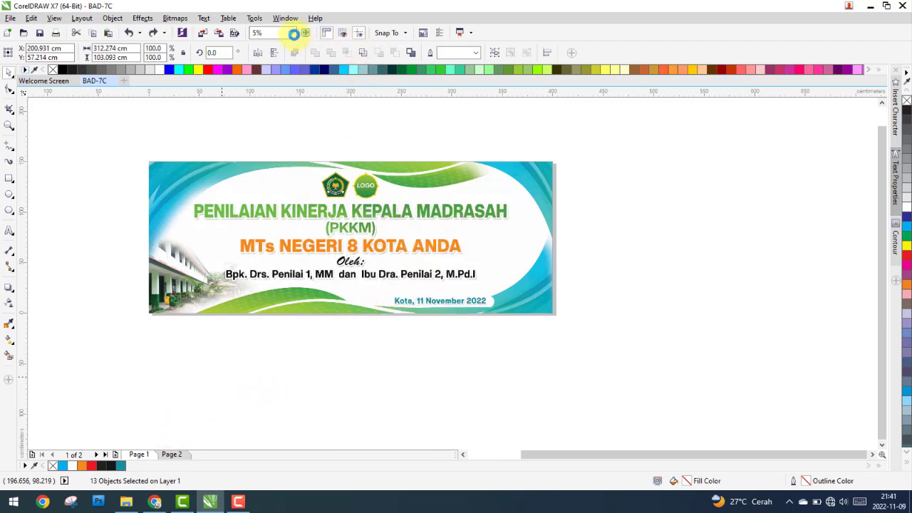
Zoom to page width and paste the copied text onto Page 2's empty banner.
click(291, 32)
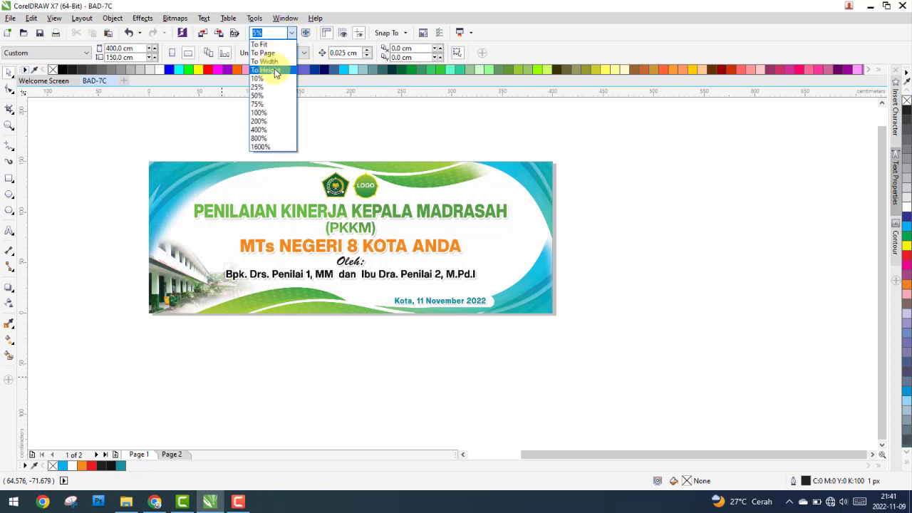
click(278, 62)
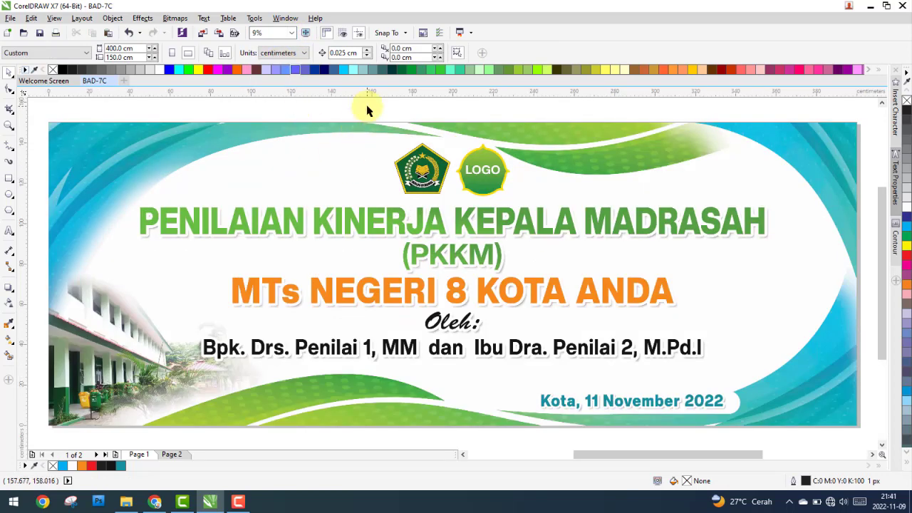
key(Delete)
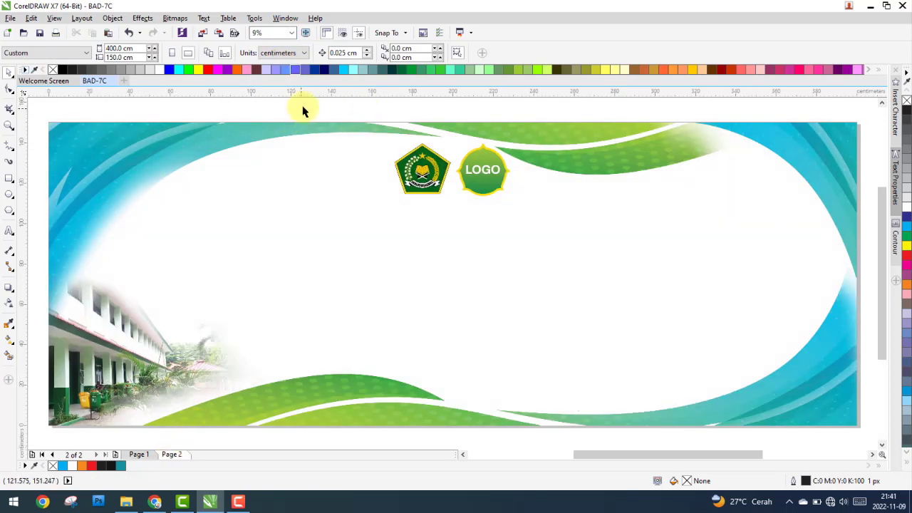
right_click(301, 106)
click(341, 178)
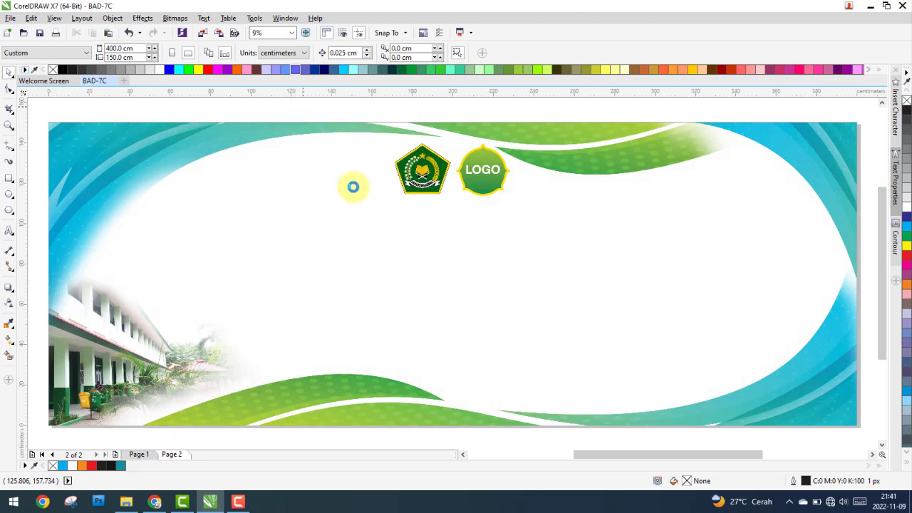
Compare Page 2's pasted banner with Page 1.
click(391, 119)
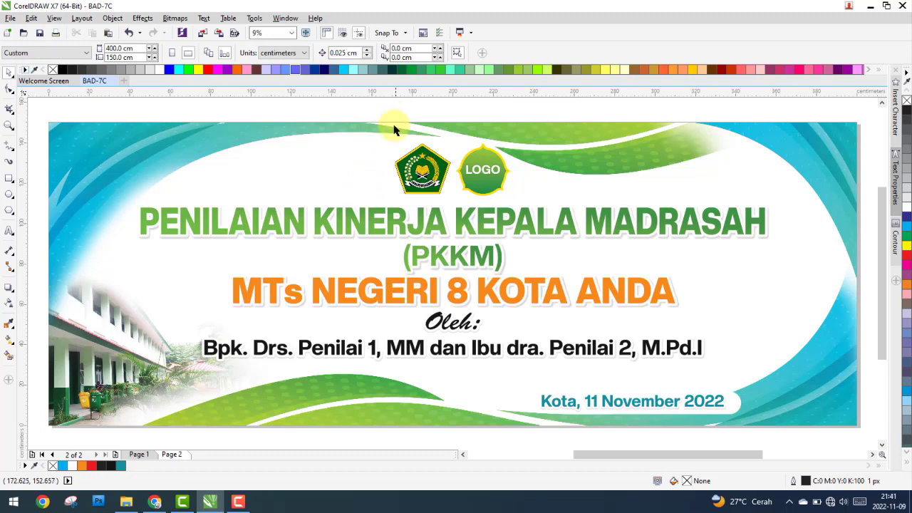
click(139, 455)
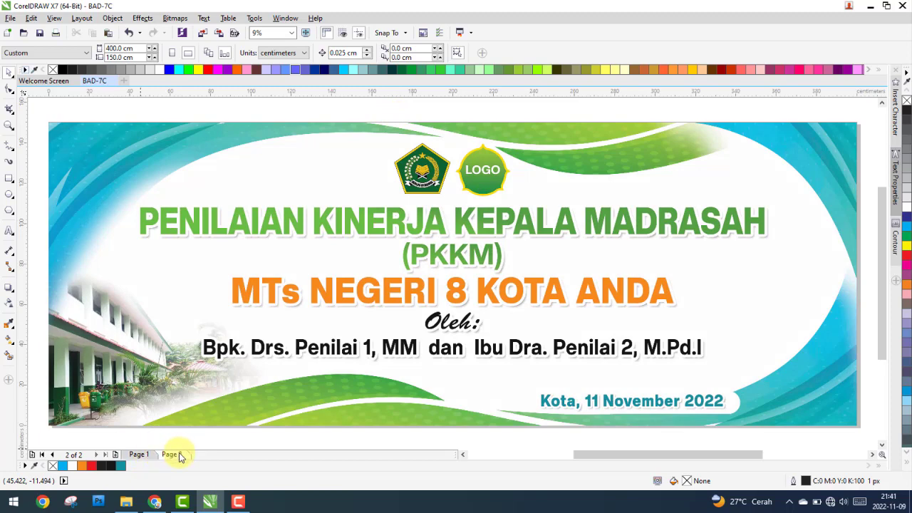
click(140, 455)
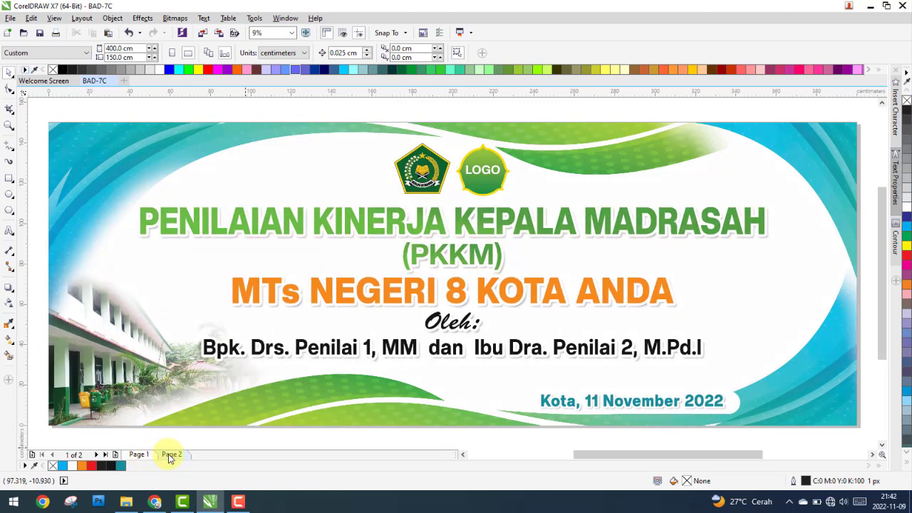
click(172, 455)
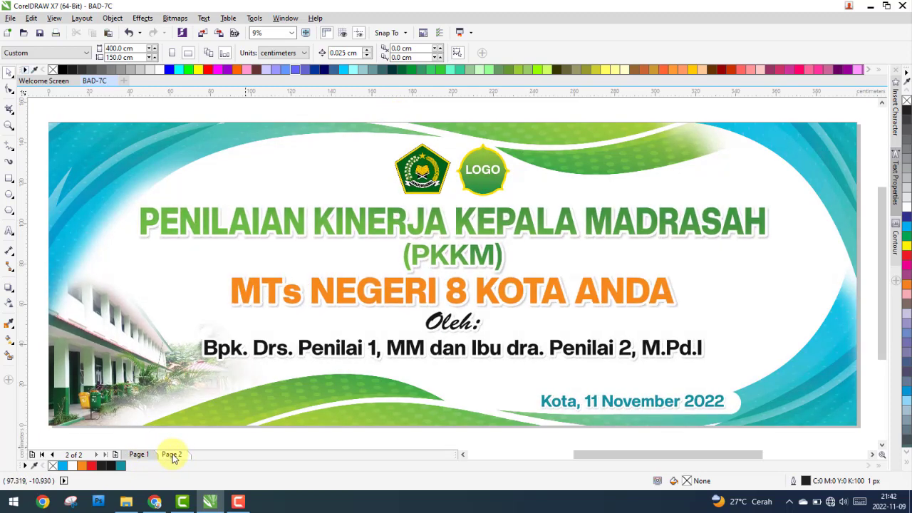
Capitalise 'dra.' to 'Dra.' in Page 2's names line, then check it against Page 1.
click(9, 230)
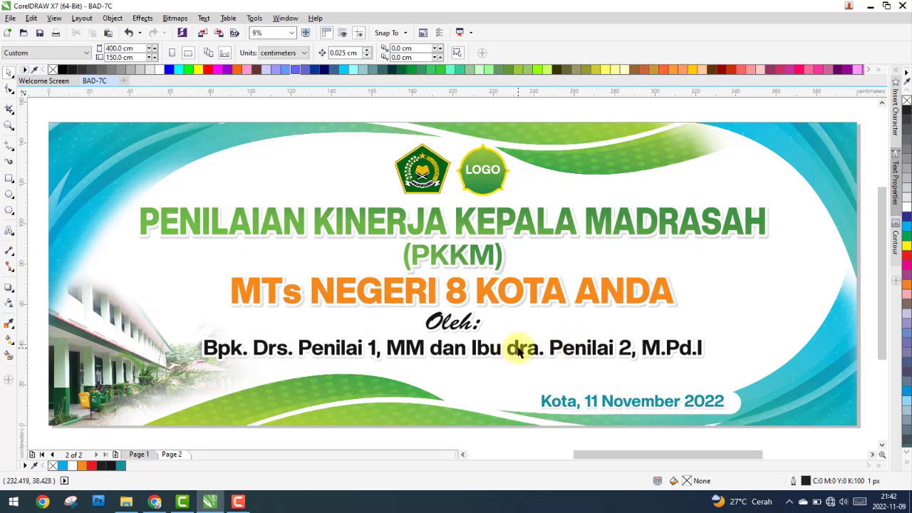
click(9, 230)
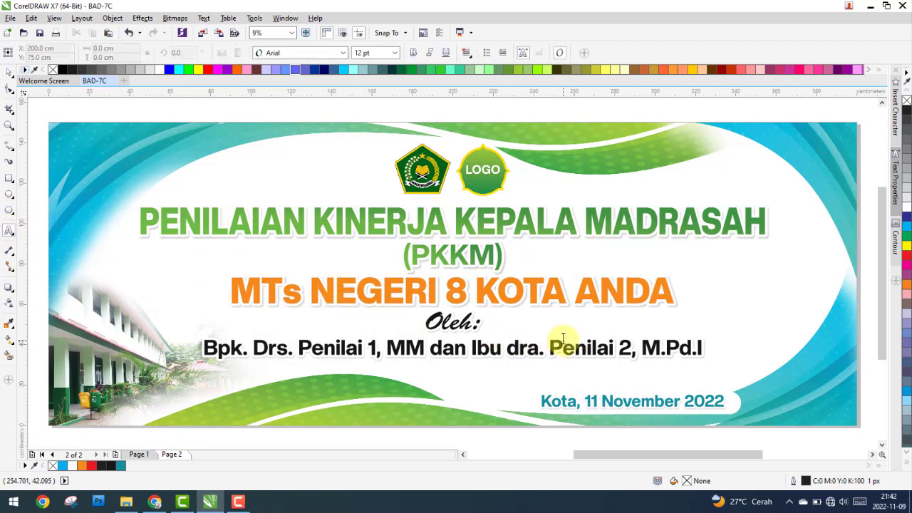
click(503, 349)
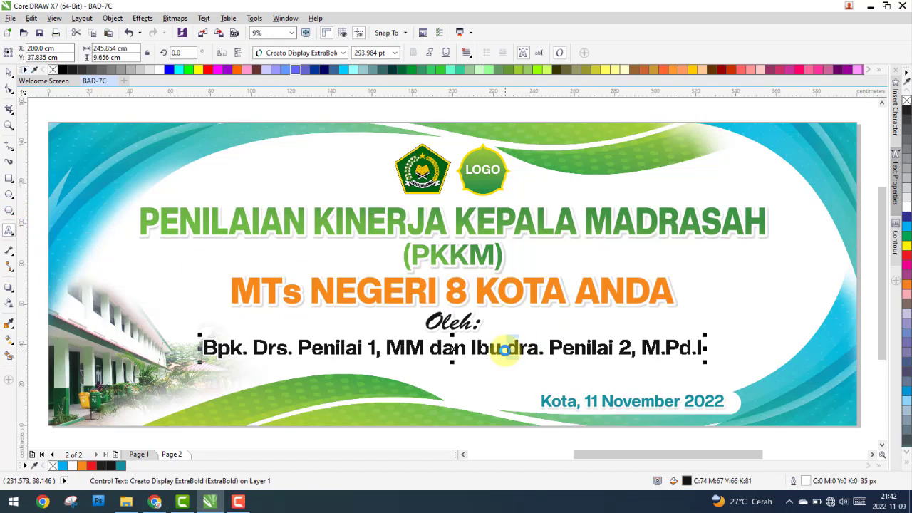
click(8, 72)
click(408, 325)
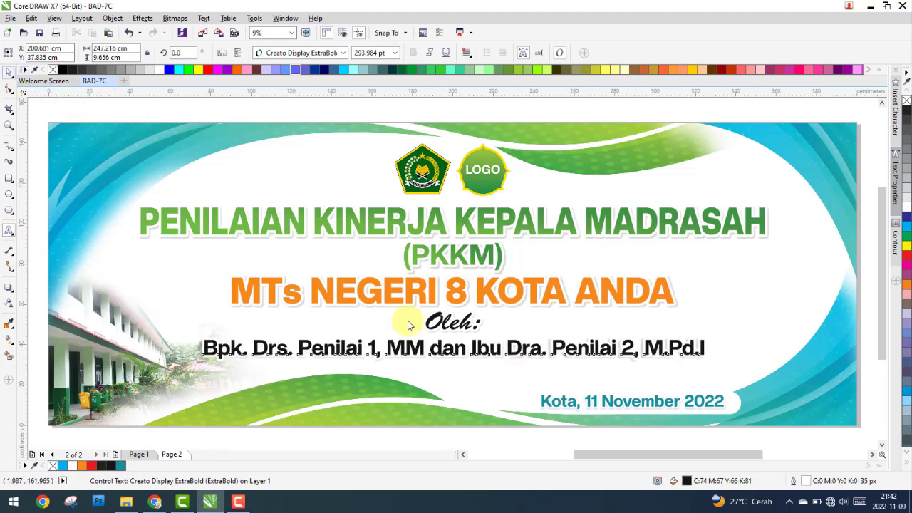
shift+click(433, 385)
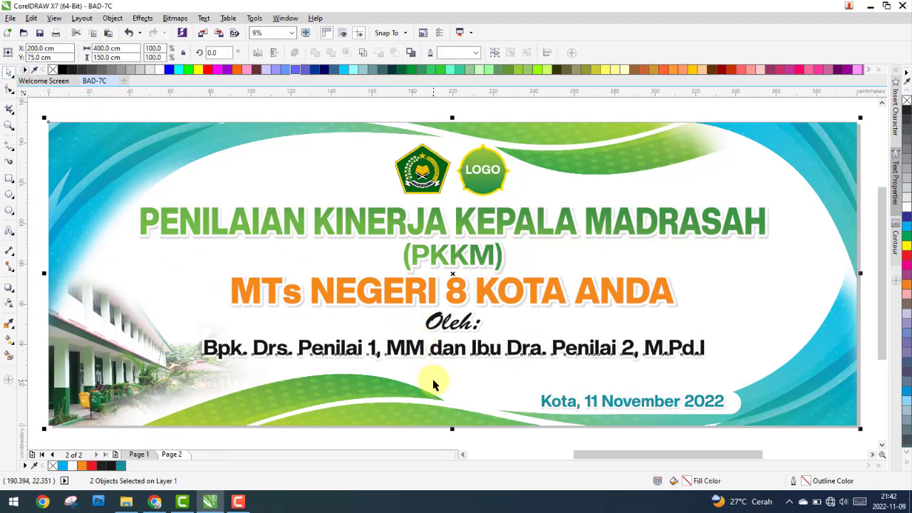
click(450, 442)
click(140, 454)
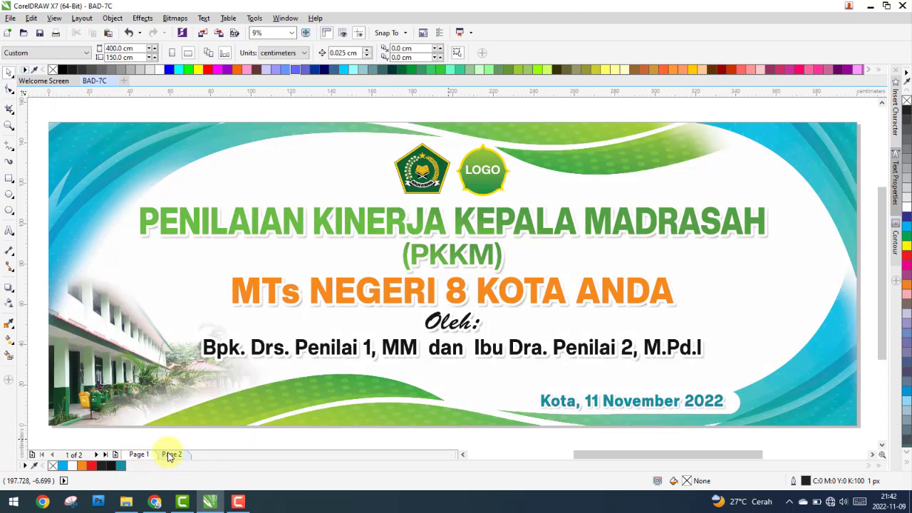
click(173, 454)
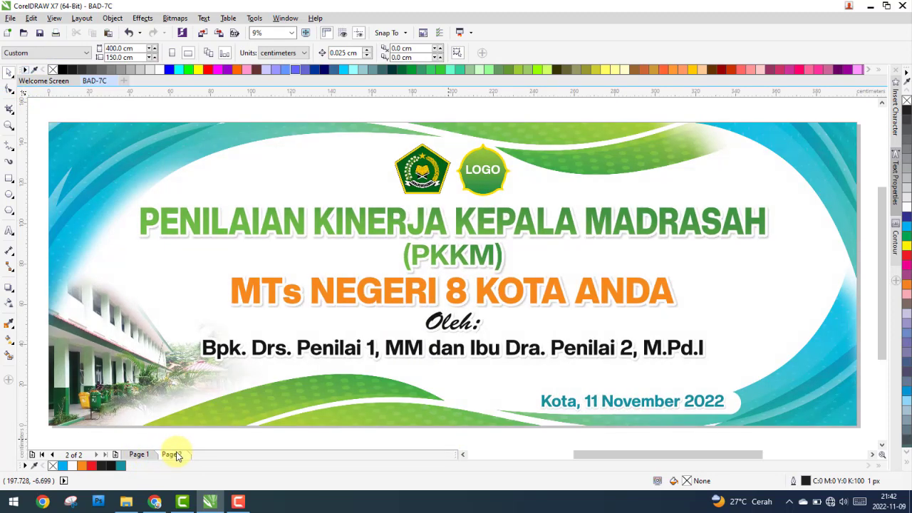
Delete the old Page 1, leaving only the corrected banner page.
click(151, 455)
click(171, 455)
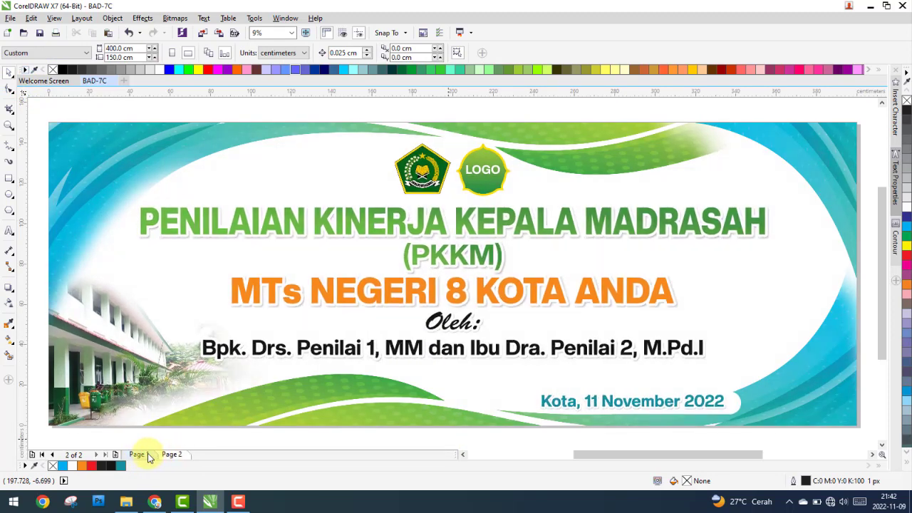
right_click(149, 454)
click(184, 423)
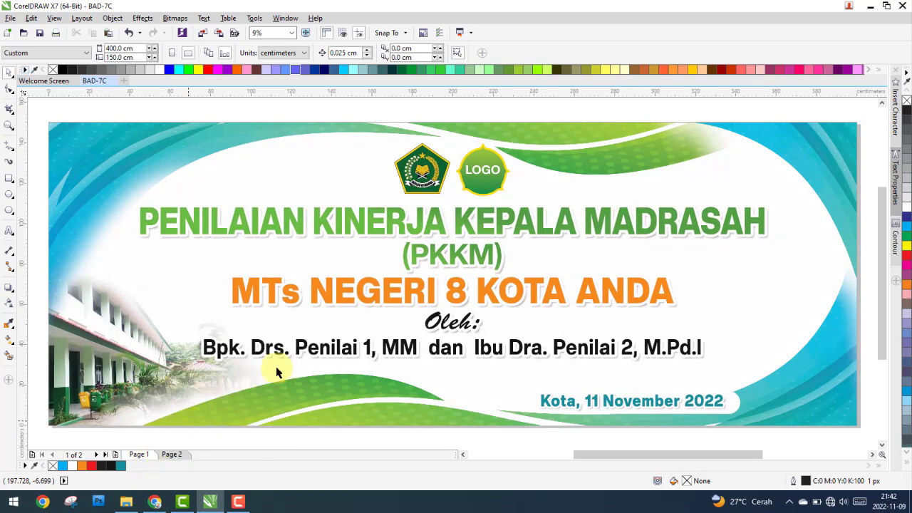
Preview the banner in Wireframe view, then return to Enhanced full-colour display.
click(54, 18)
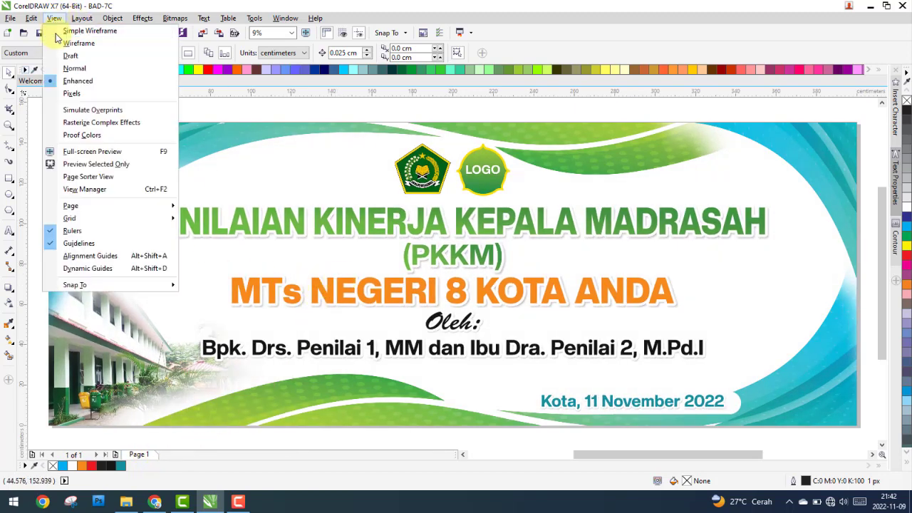
click(73, 45)
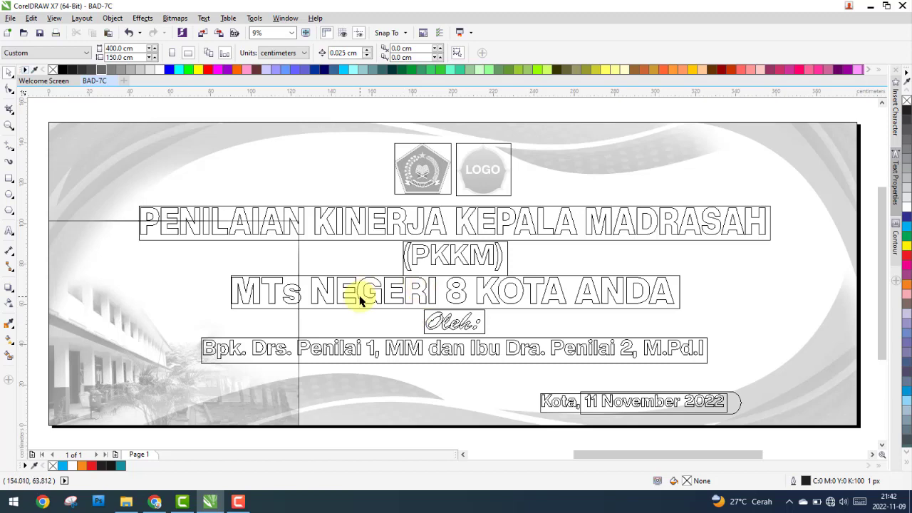
click(54, 17)
click(77, 79)
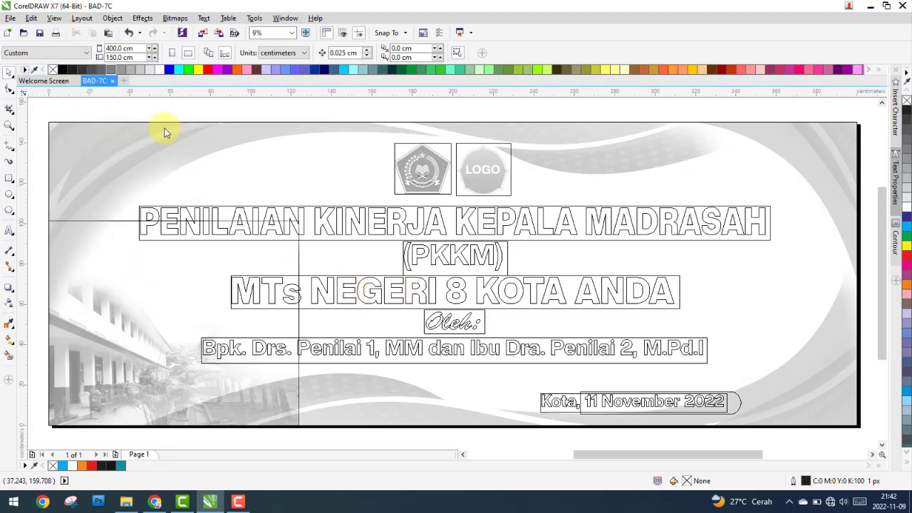
Review the 400 × 150 cm page width and resolution in Page Setup, then close Options.
click(79, 20)
click(94, 141)
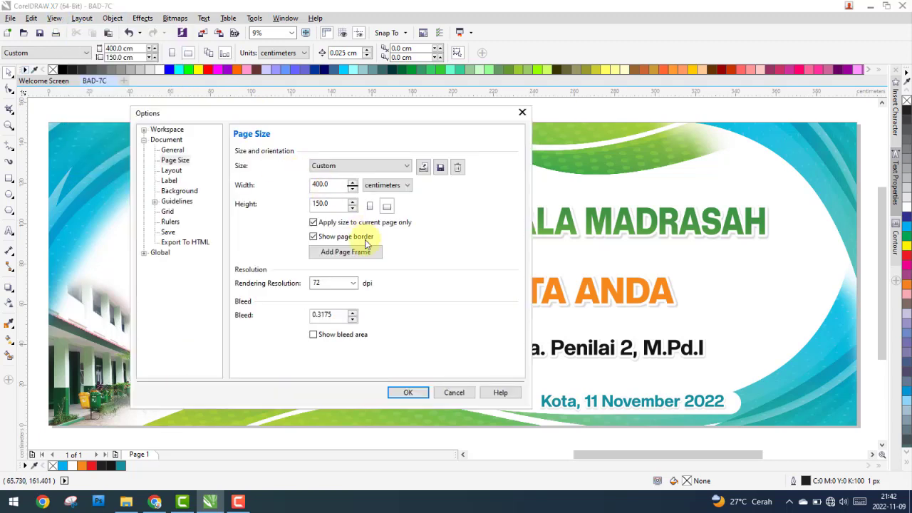
double_click(332, 282)
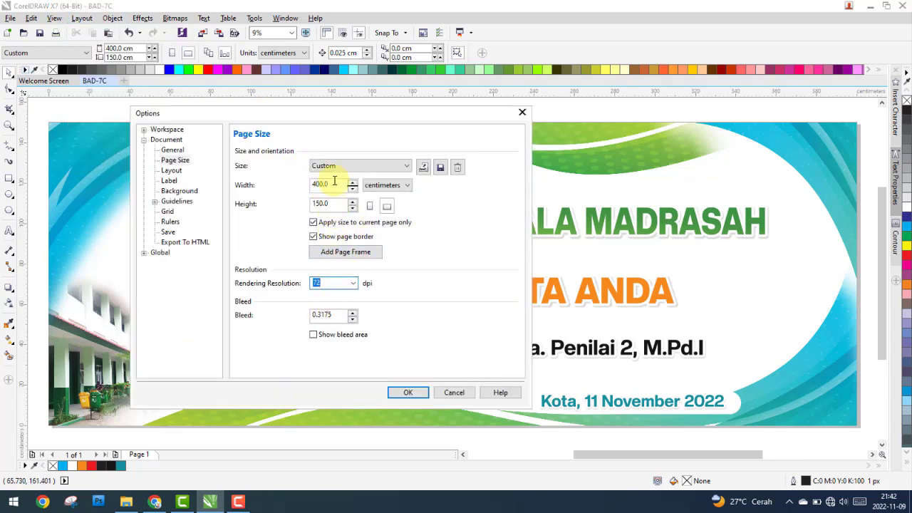
double_click(320, 184)
click(452, 235)
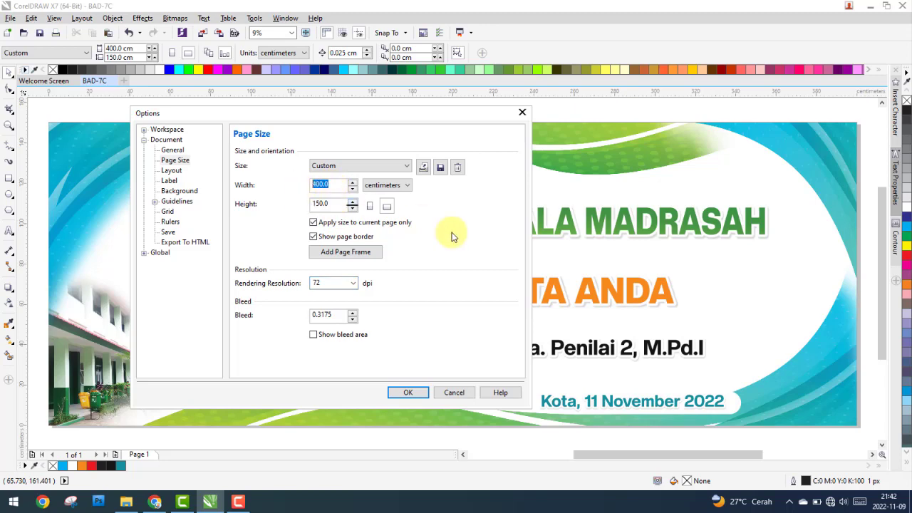
click(453, 393)
Save the drawing as BAD-7C in E:\Desain\BAD-7\BAD-7C.
click(10, 17)
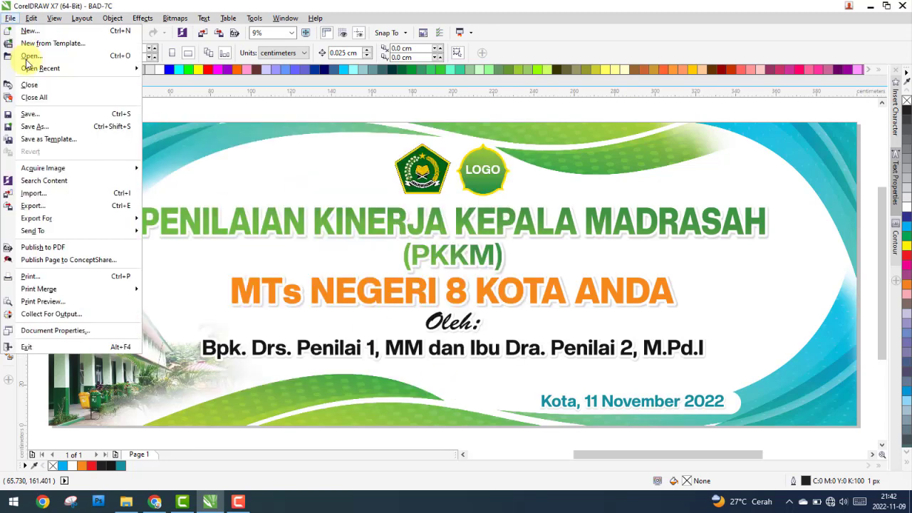
click(47, 130)
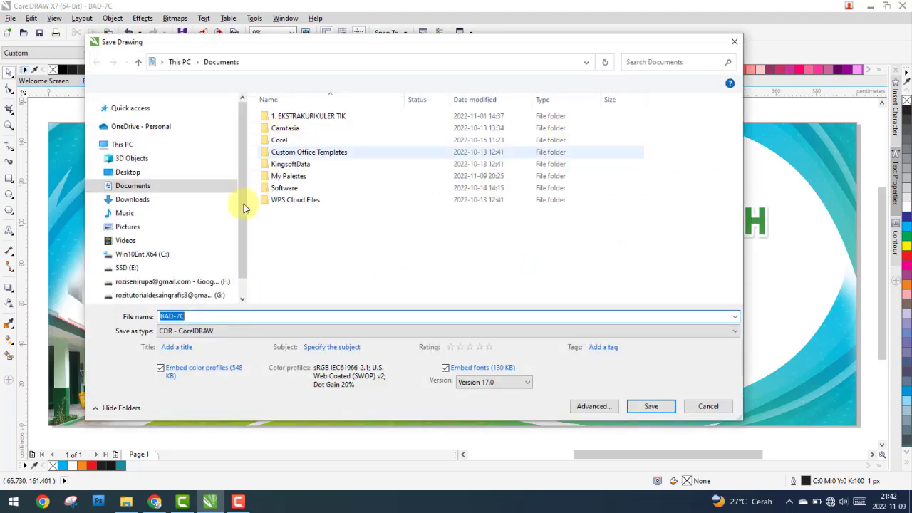
click(178, 266)
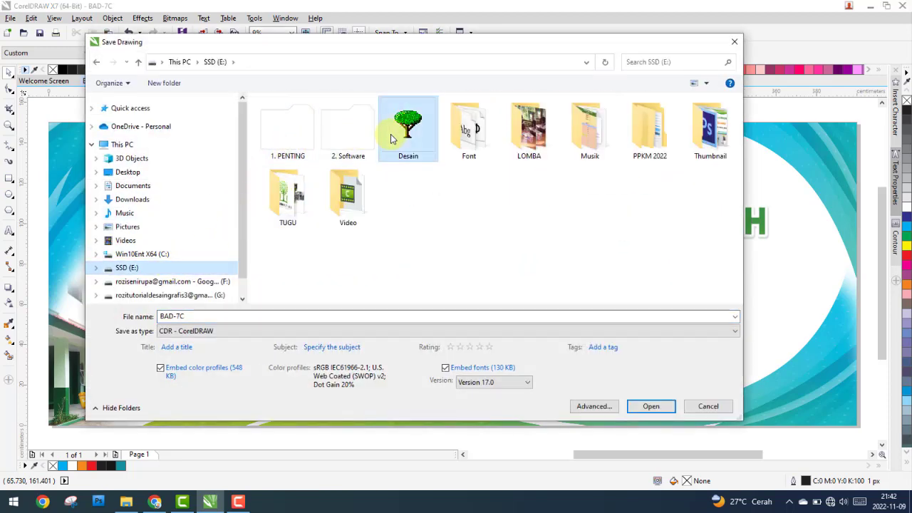
double_click(395, 139)
double_click(289, 149)
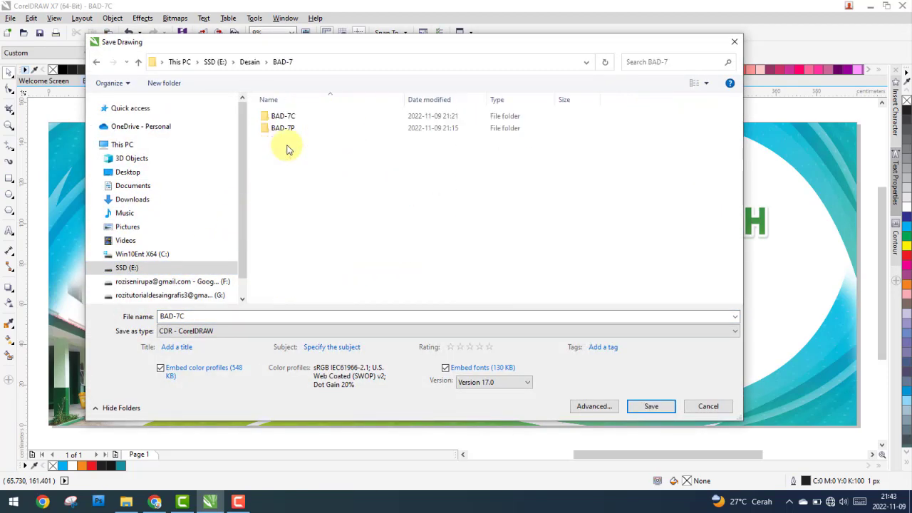
double_click(288, 116)
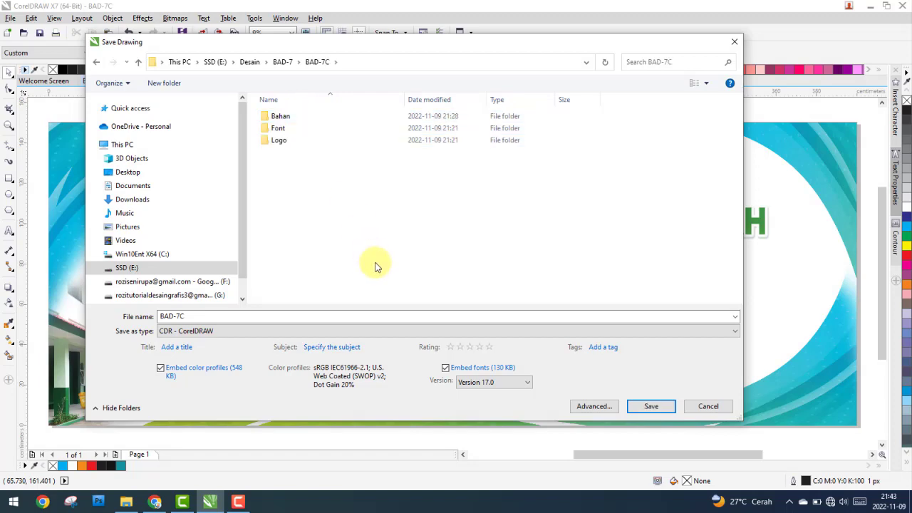
click(651, 406)
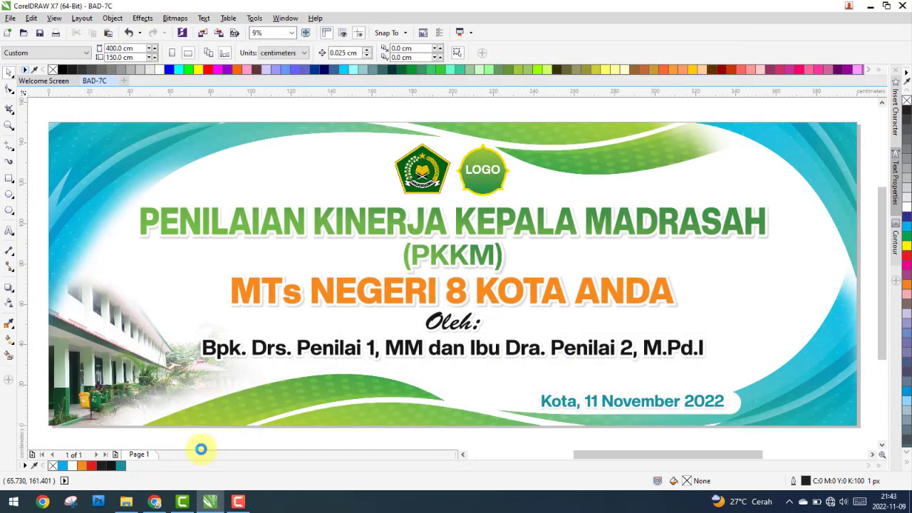
Show the BAD-7C project folder in File Explorer and check its contents.
click(124, 504)
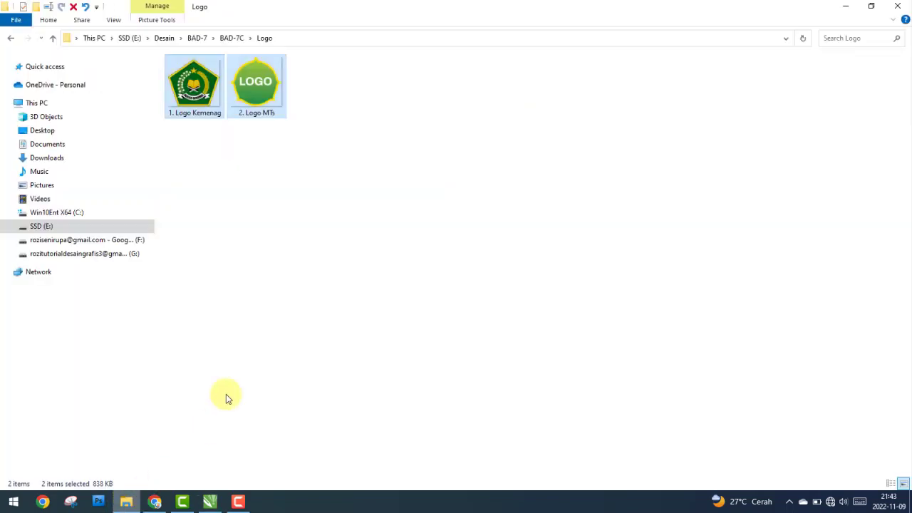
click(12, 39)
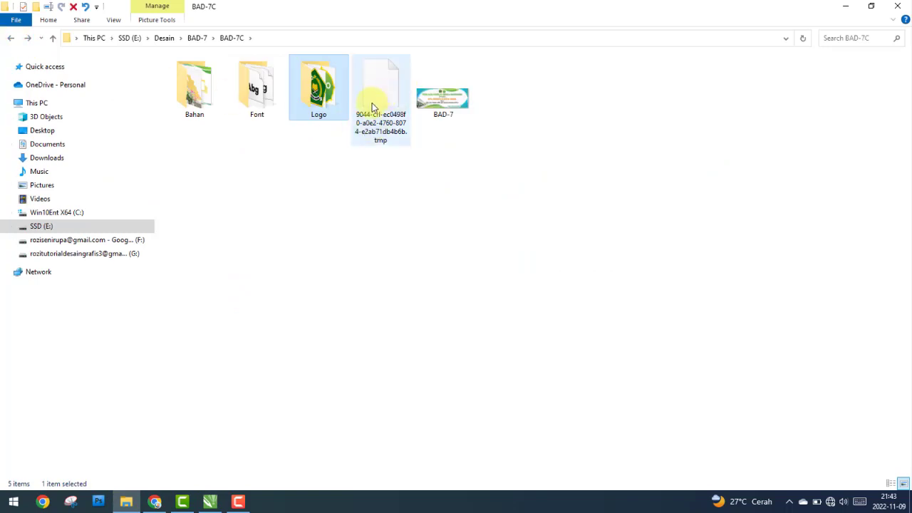
click(12, 39)
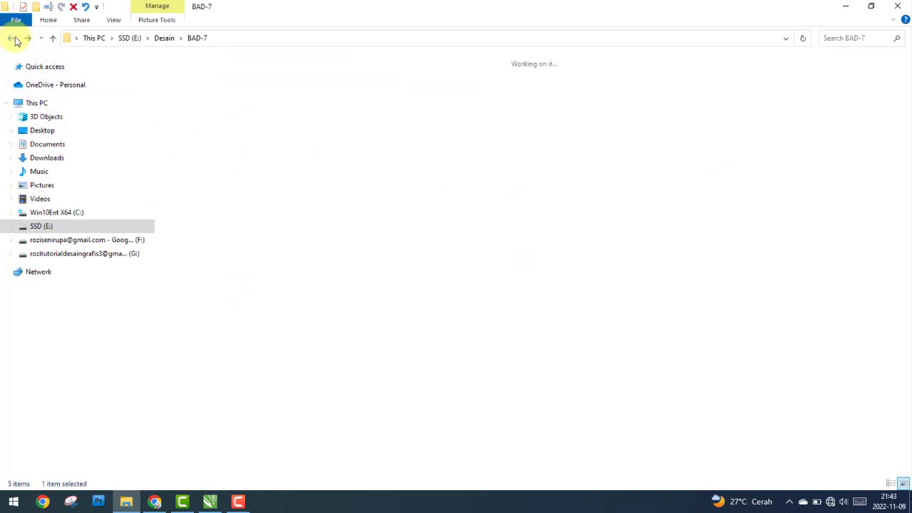
click(28, 38)
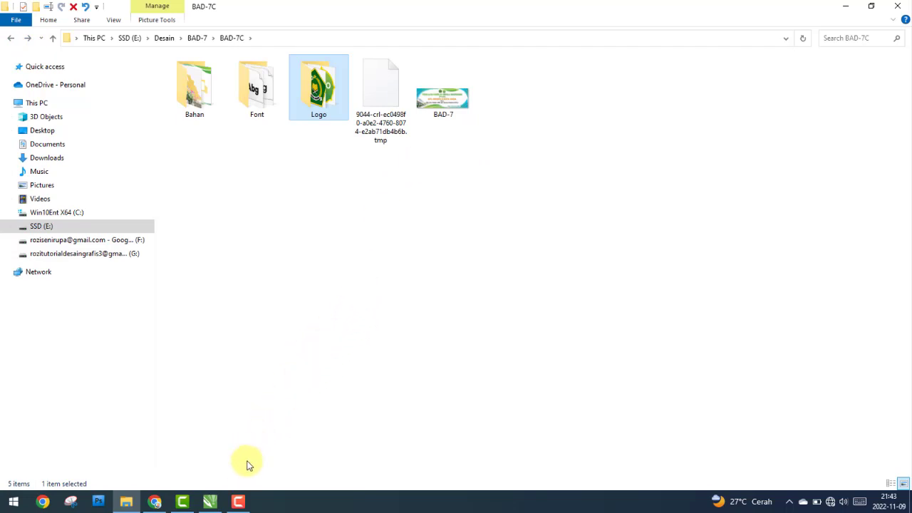
click(383, 125)
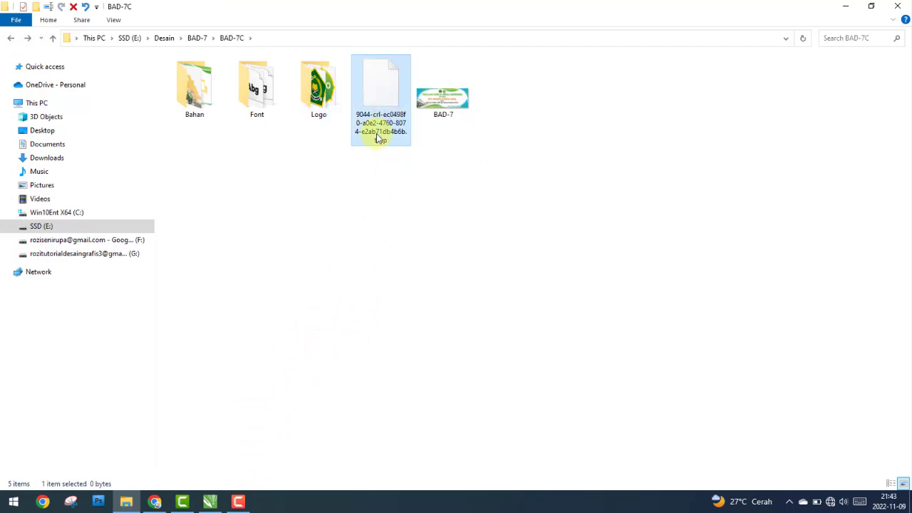
click(210, 502)
click(126, 501)
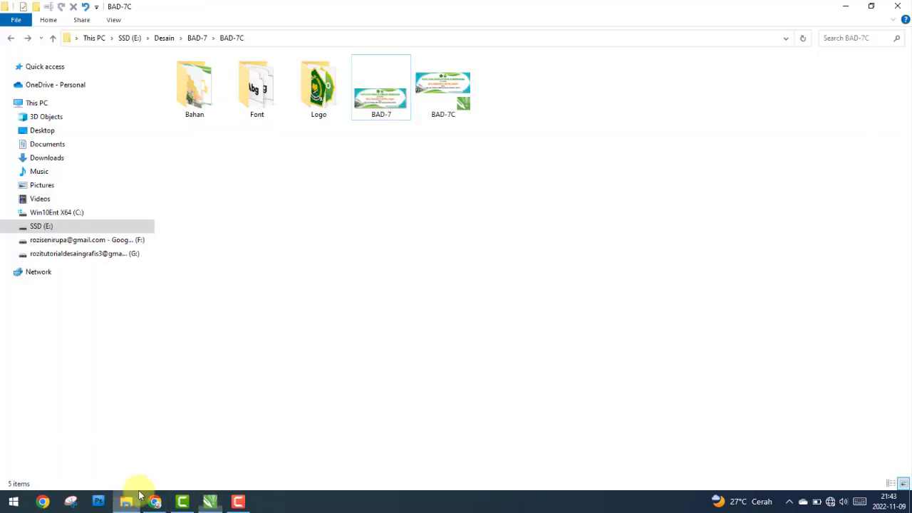
Open the saved BAD-7C.cdr in CorelDRAW to verify it, then close the document.
click(381, 89)
click(458, 98)
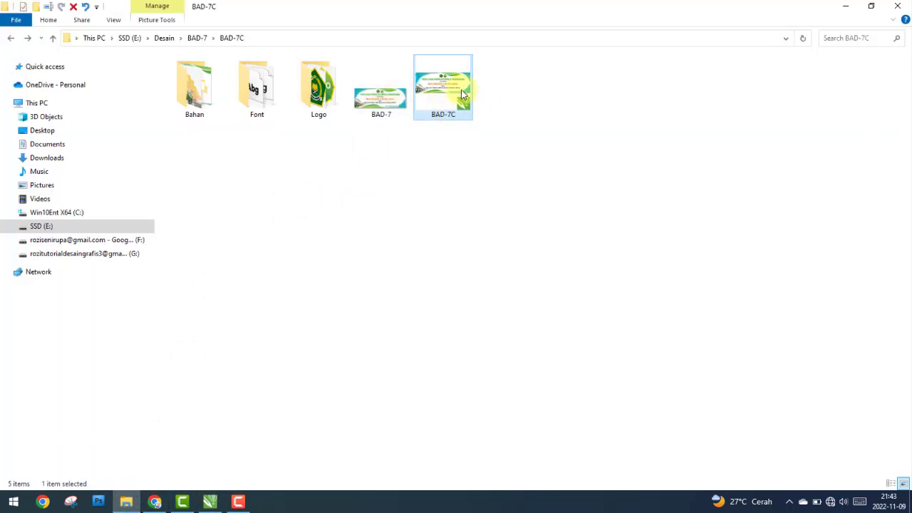
double_click(460, 89)
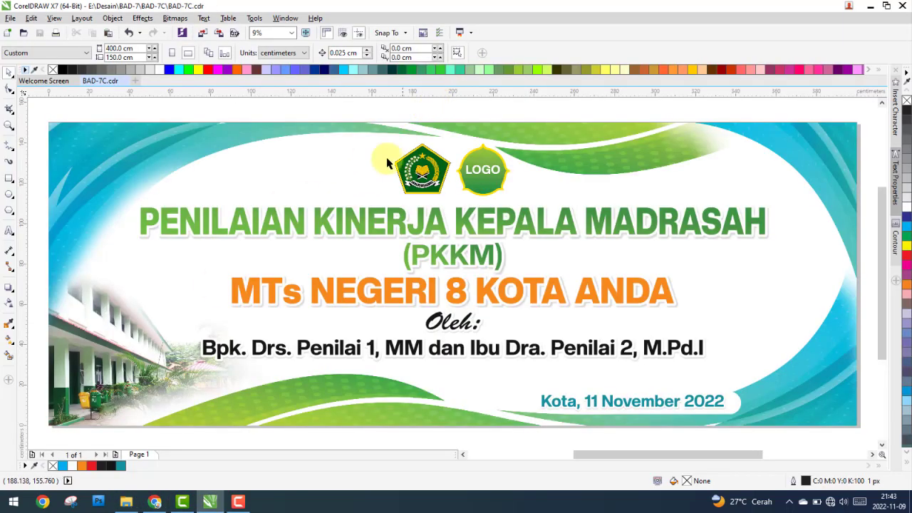
click(124, 81)
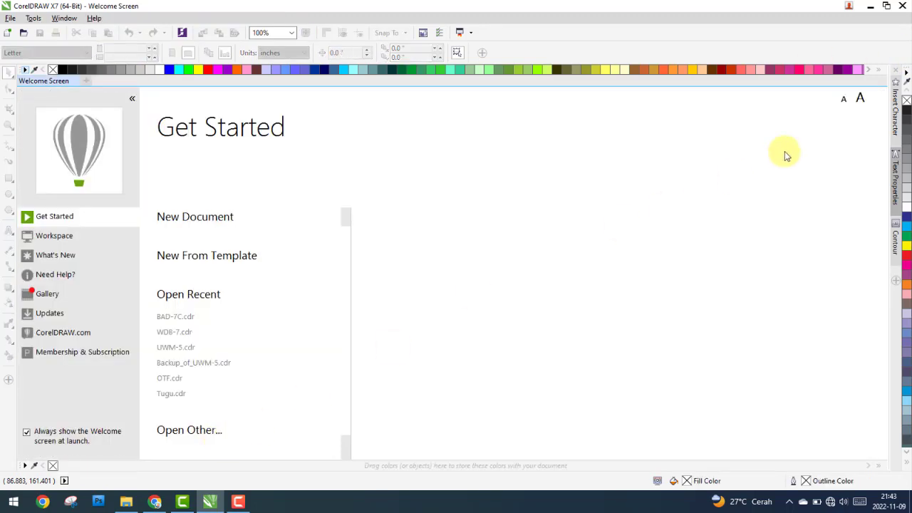
Compress the BAD-7C folder into BAD-7C.rar, deleting the original files after archiving.
click(870, 6)
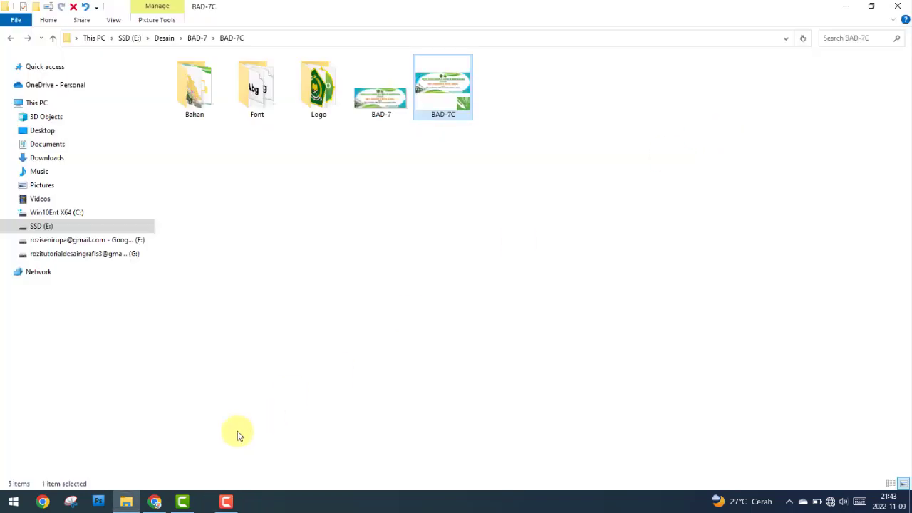
click(11, 40)
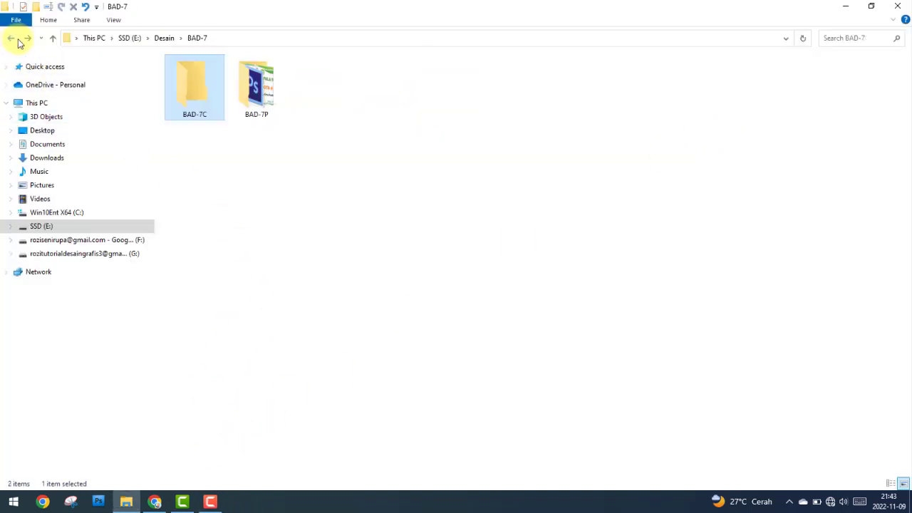
double_click(199, 98)
click(380, 89)
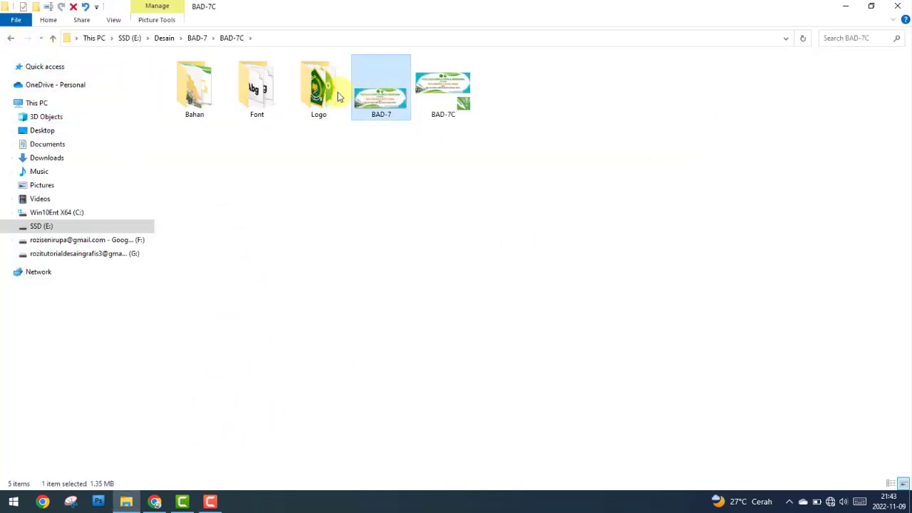
click(11, 40)
right_click(207, 88)
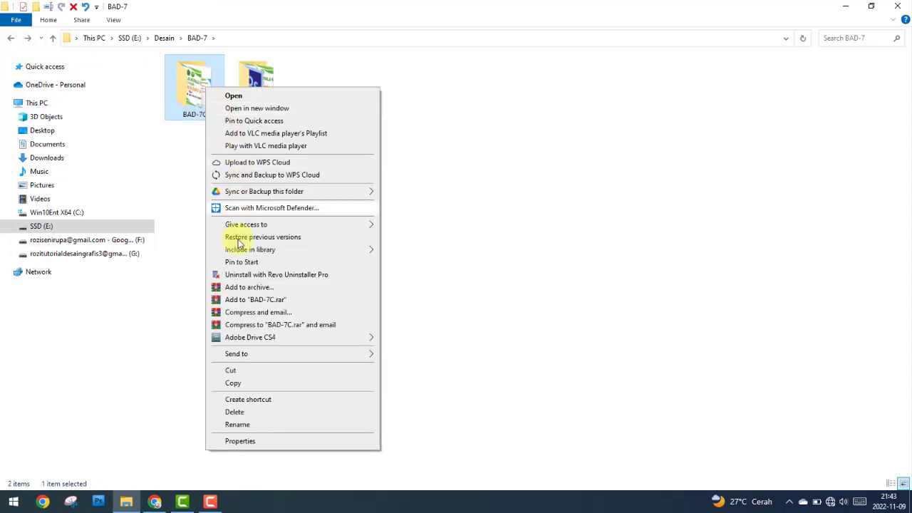
click(246, 287)
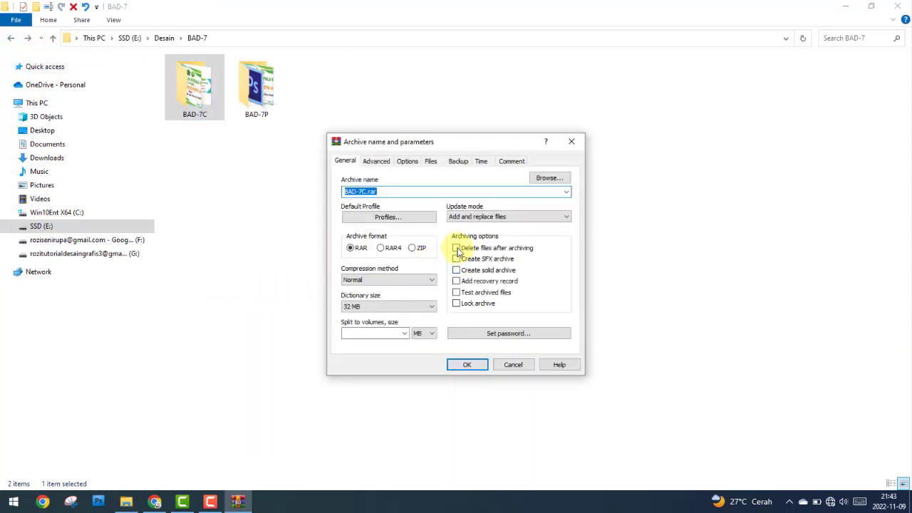
click(456, 248)
click(464, 365)
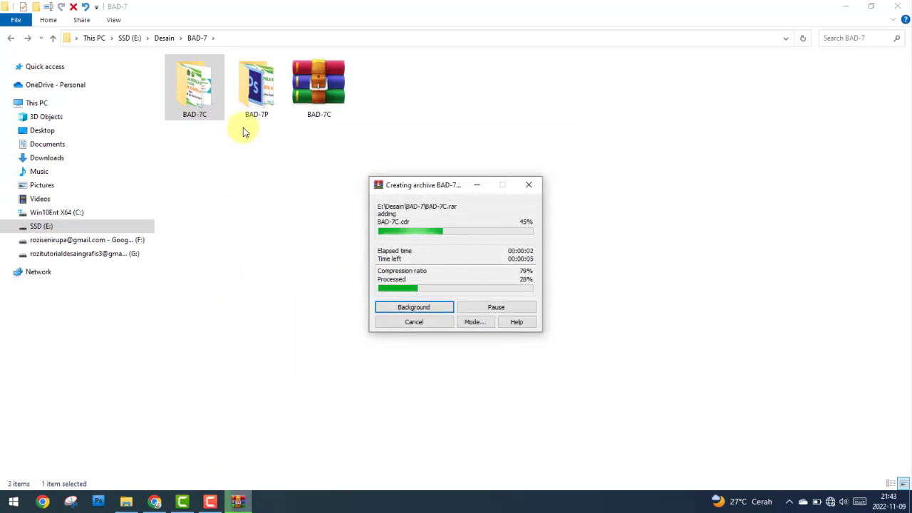
Compress the BAD-7P folder into BAD-7P.rar, deleting the original files after archiving.
double_click(257, 107)
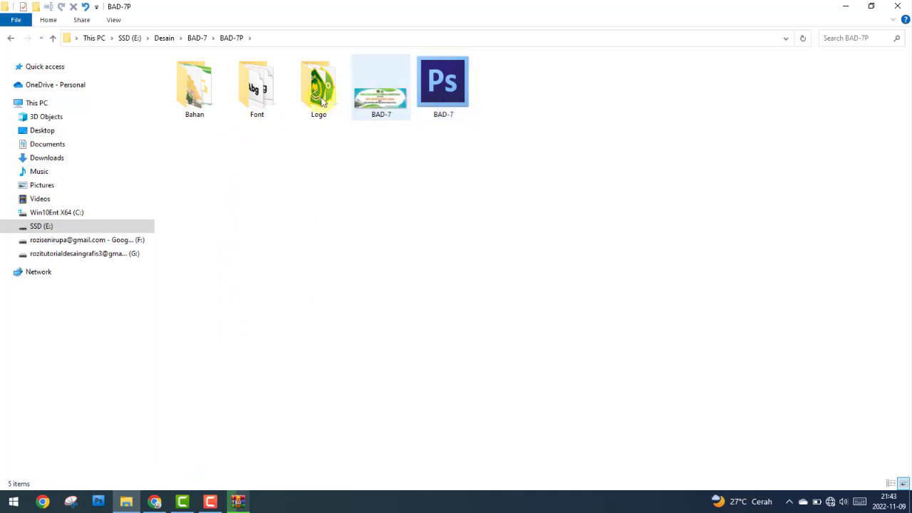
click(11, 39)
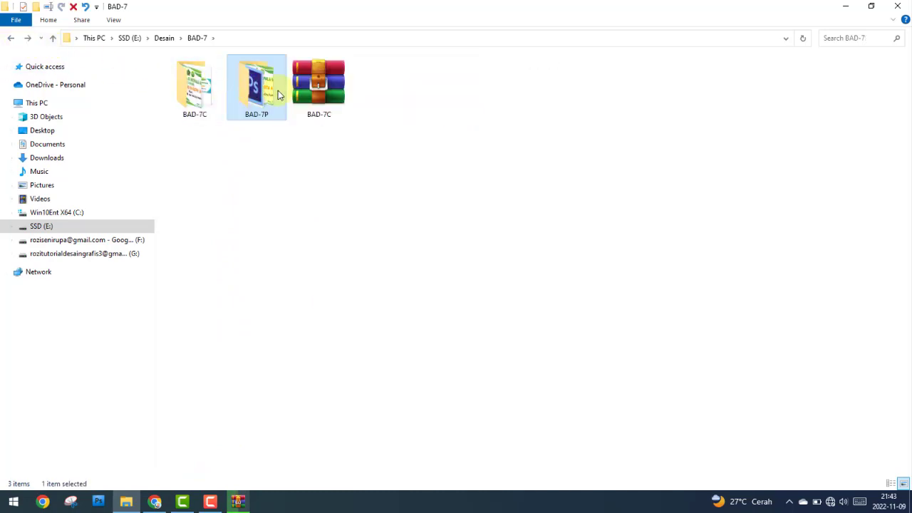
double_click(272, 91)
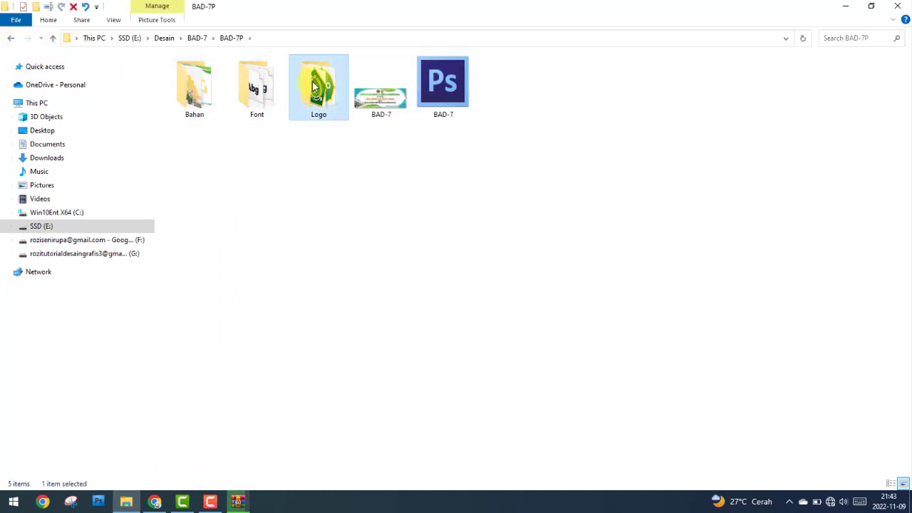
double_click(318, 84)
click(11, 40)
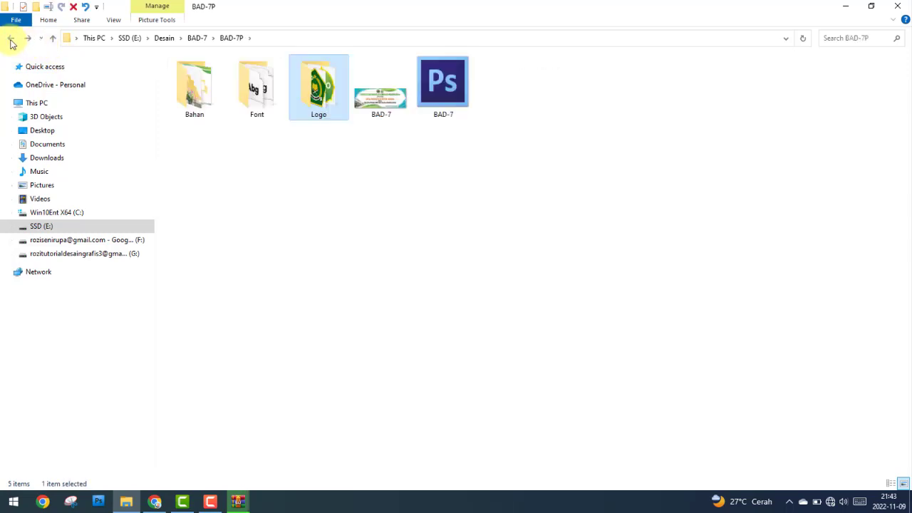
click(11, 41)
right_click(196, 87)
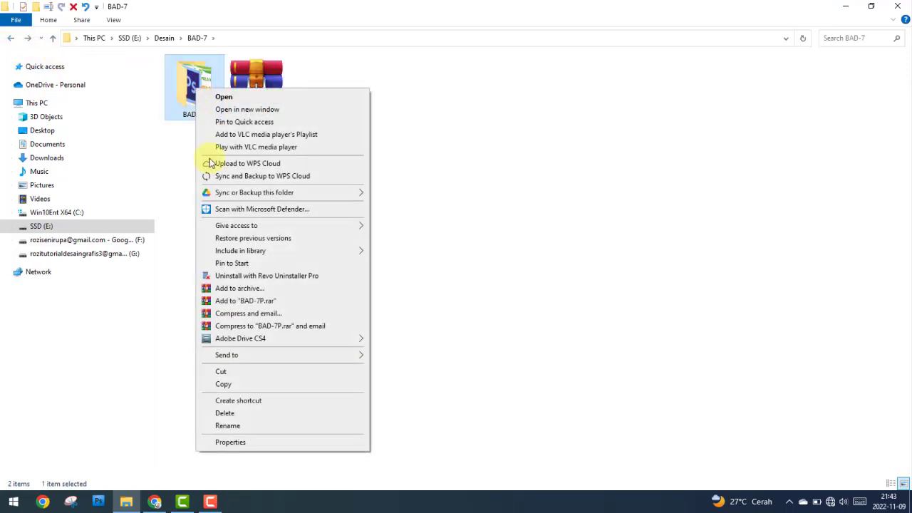
click(235, 288)
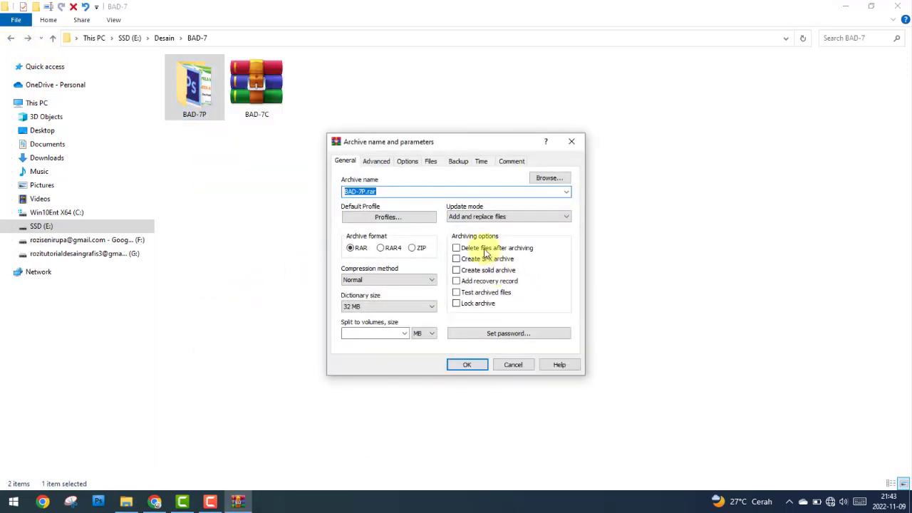
click(484, 248)
click(465, 365)
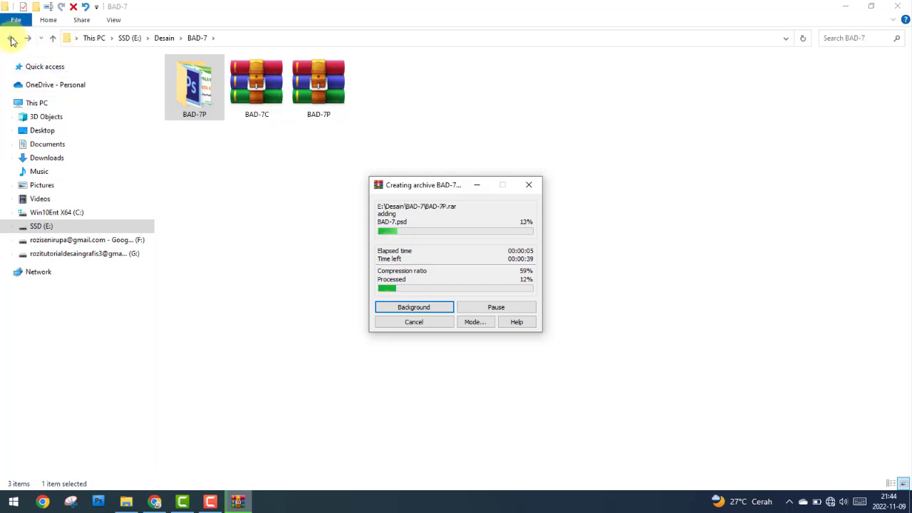
Go to the Thumbnail folder on SSD (E:) and select the BAD-7 thumbnail image.
click(12, 40)
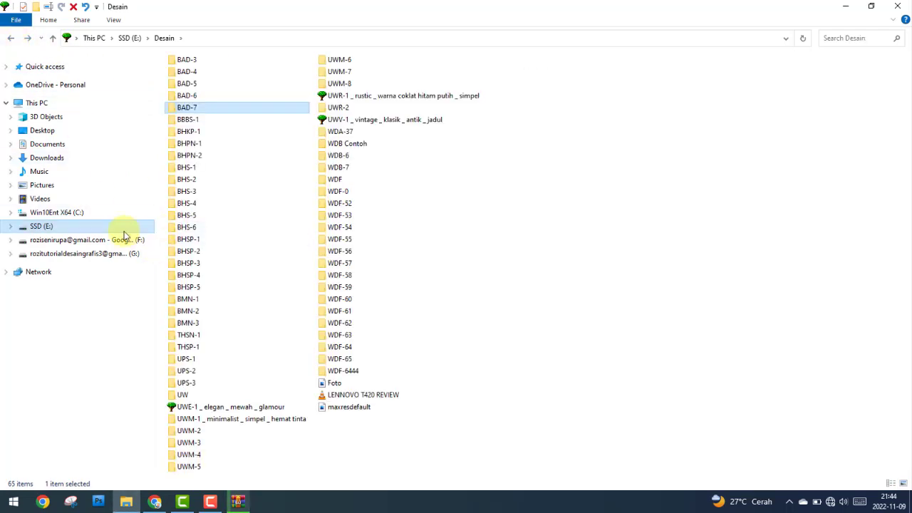
click(129, 228)
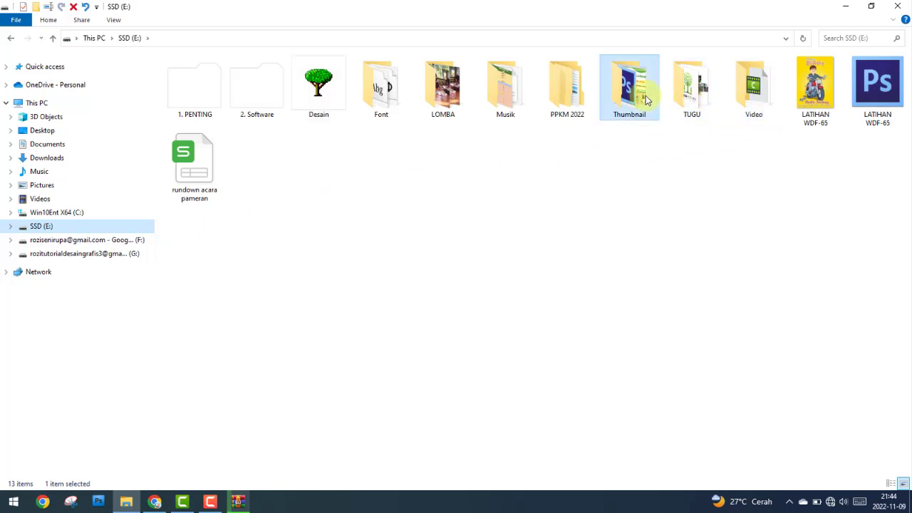
double_click(612, 99)
click(518, 101)
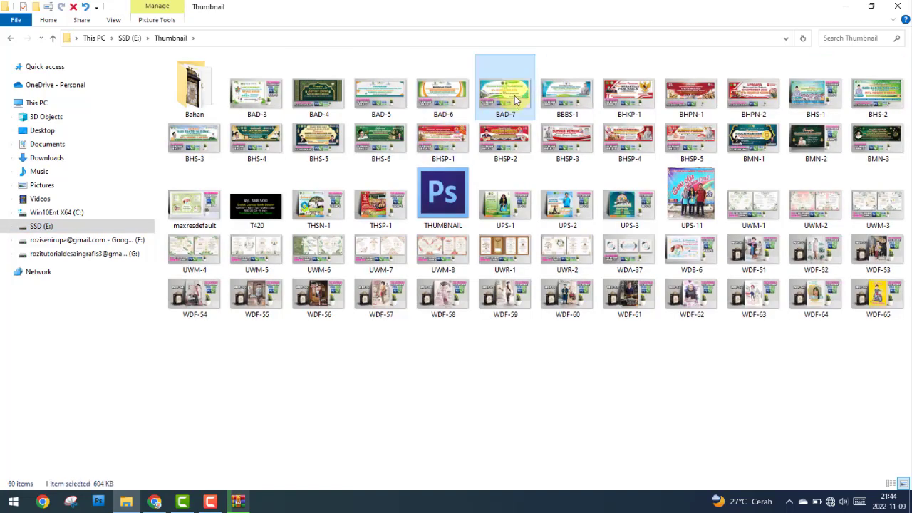